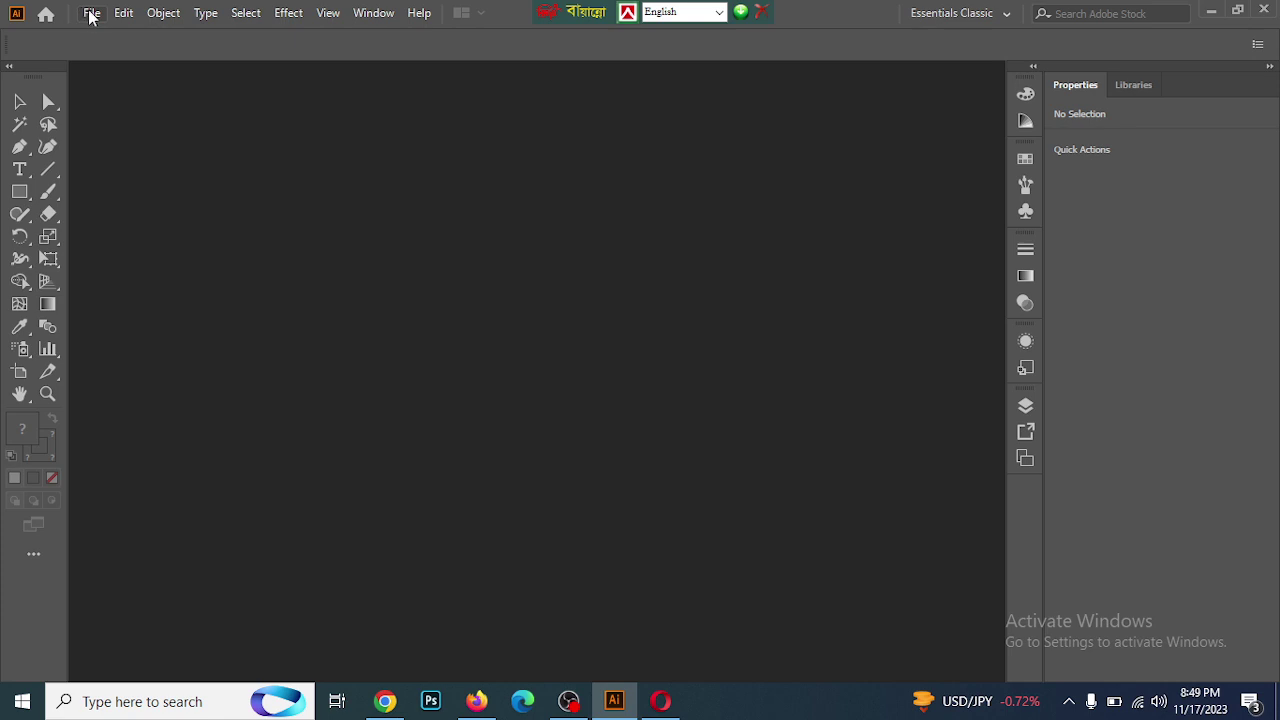
Start a new document and name it Logo Design
click(88, 13)
click(117, 37)
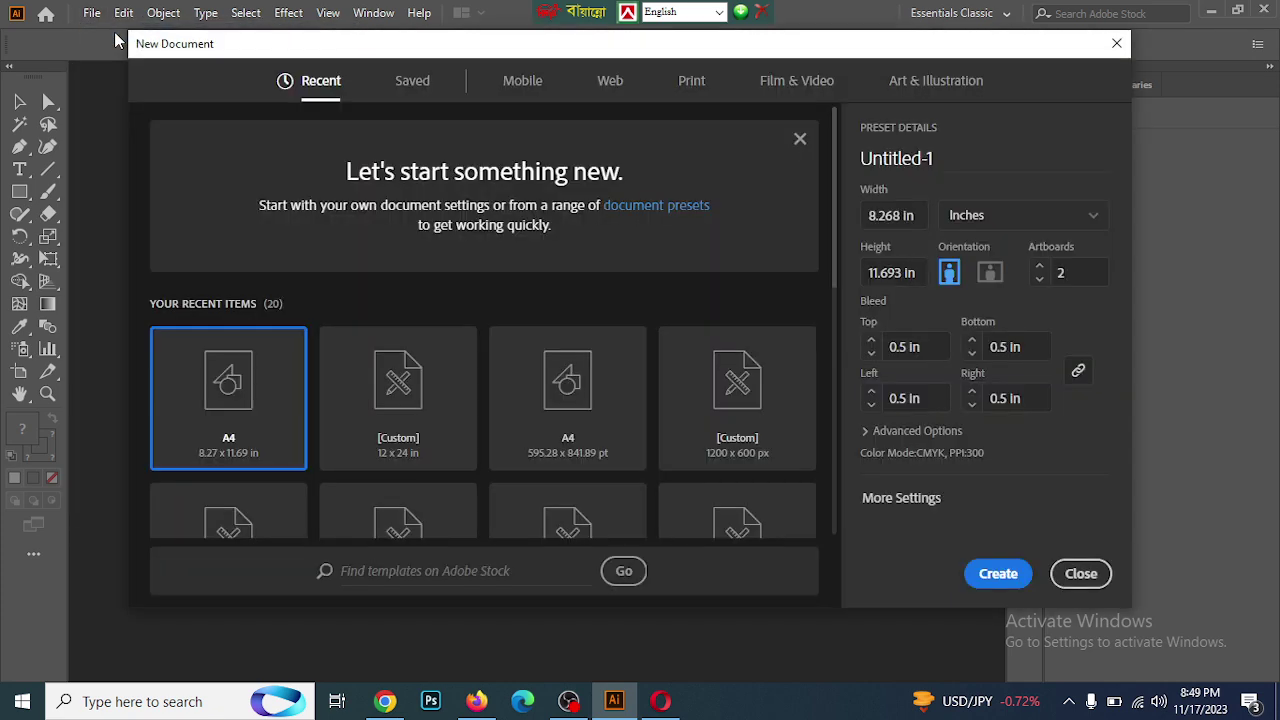
click(969, 161)
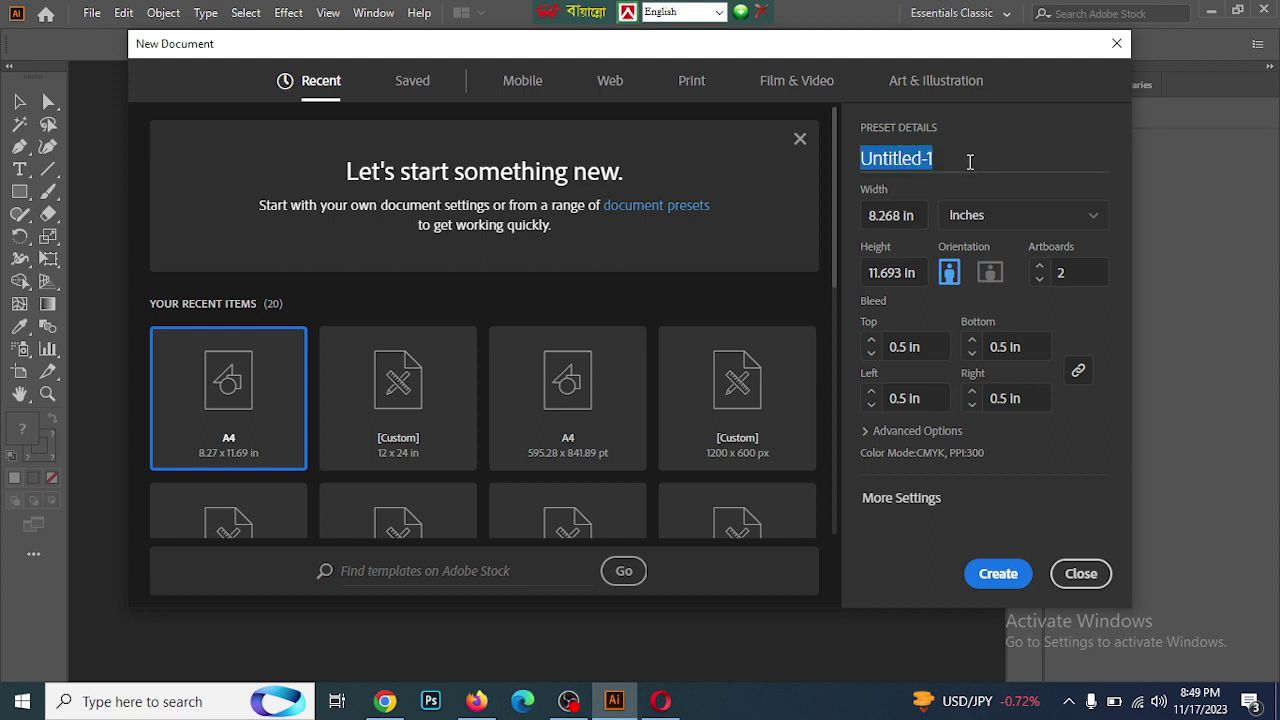
text(a)
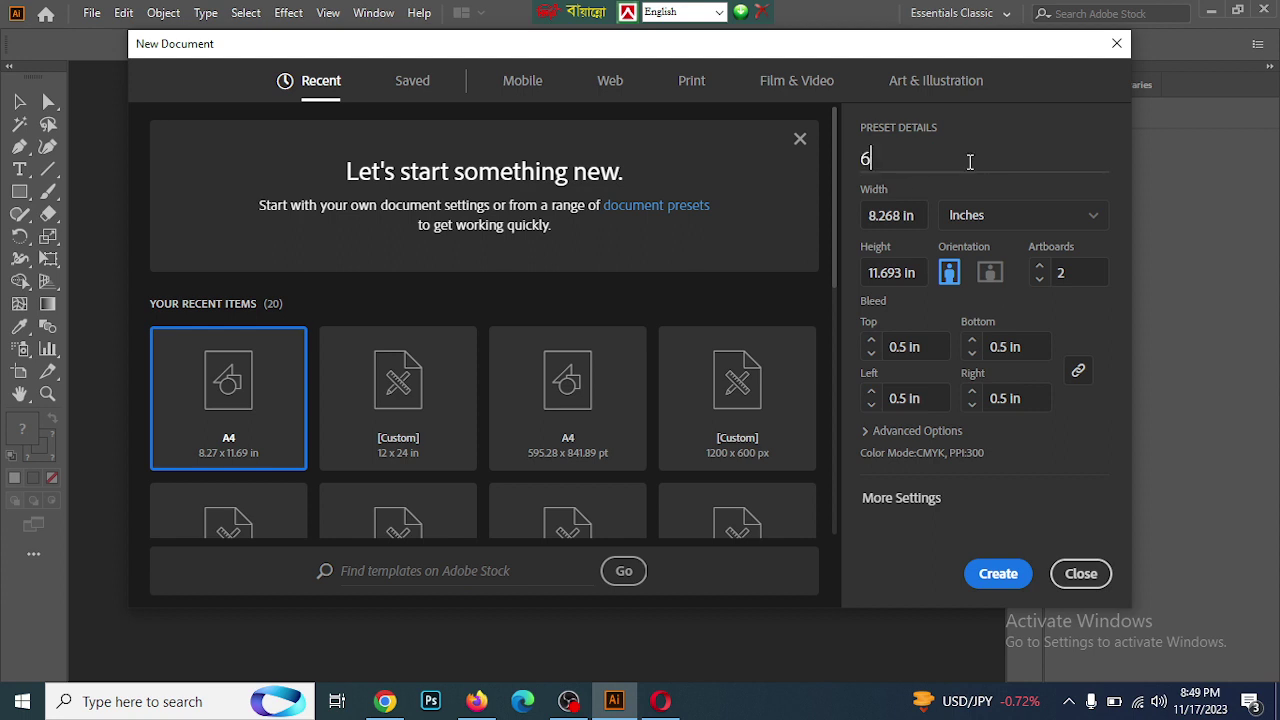
key(BackSpace)
text(L6)
key(BackSpace)
text(ogo DE)
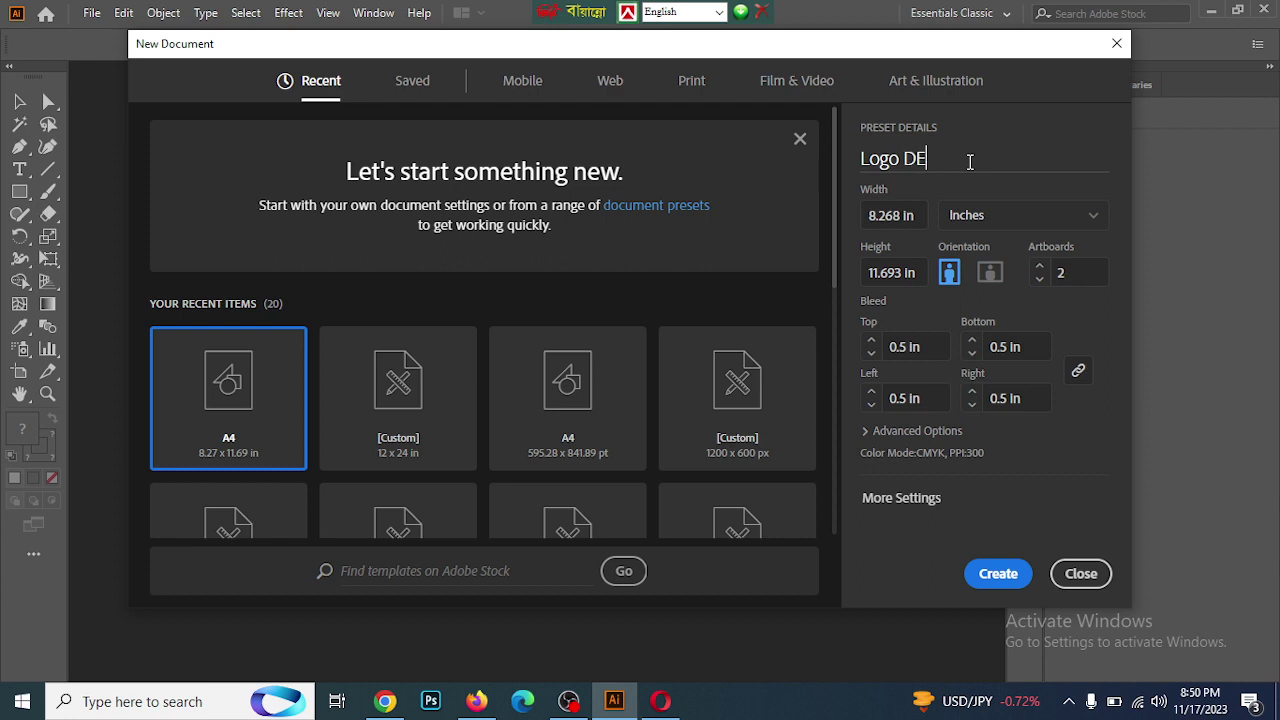
key(BackSpace)
text(esign)
Set the new document's width and height to 12 in each, with 1 artboard
click(910, 216)
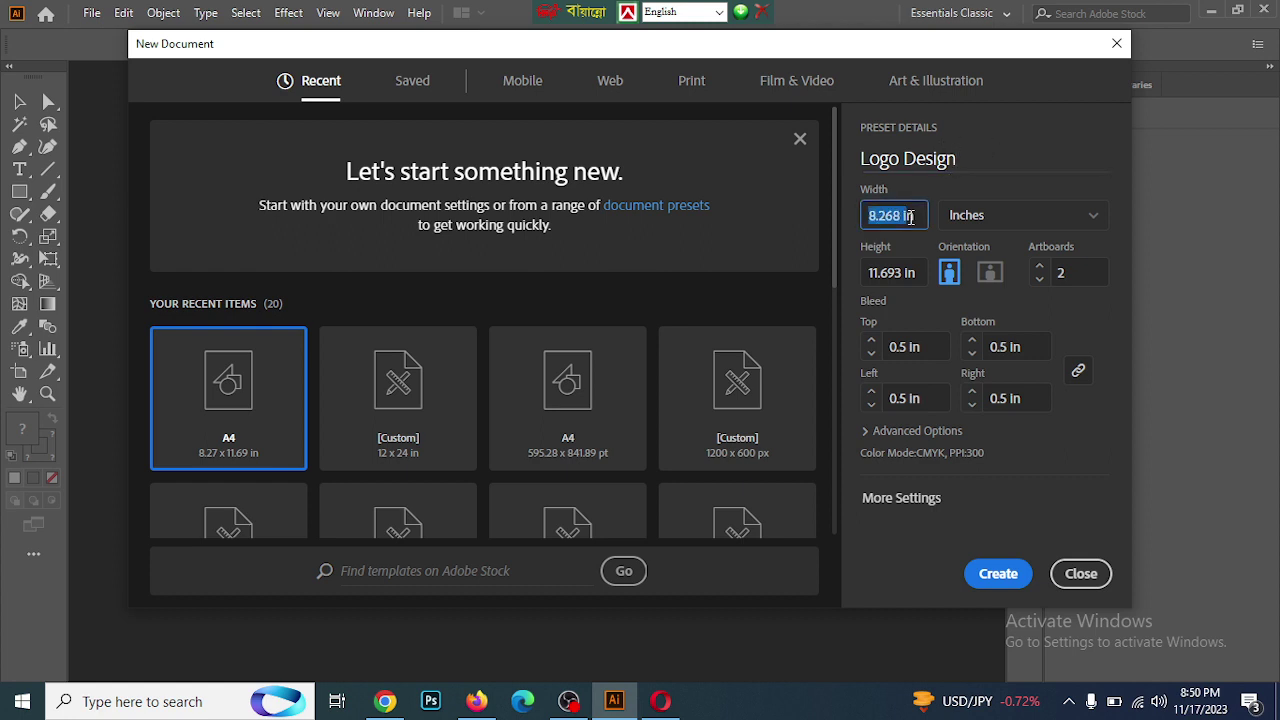
key(BackSpace)
text(12)
drag(868, 273, 886, 275)
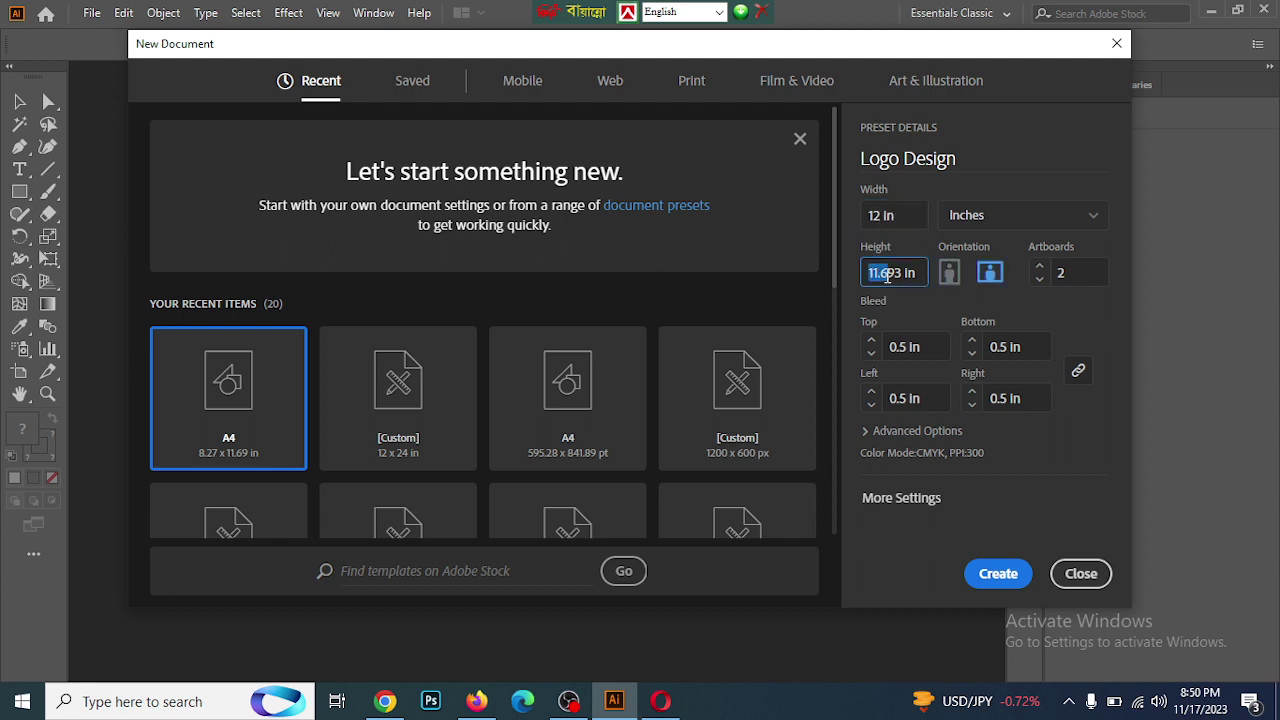
triple_click(886, 276)
text(12)
click(1100, 275)
text(1)
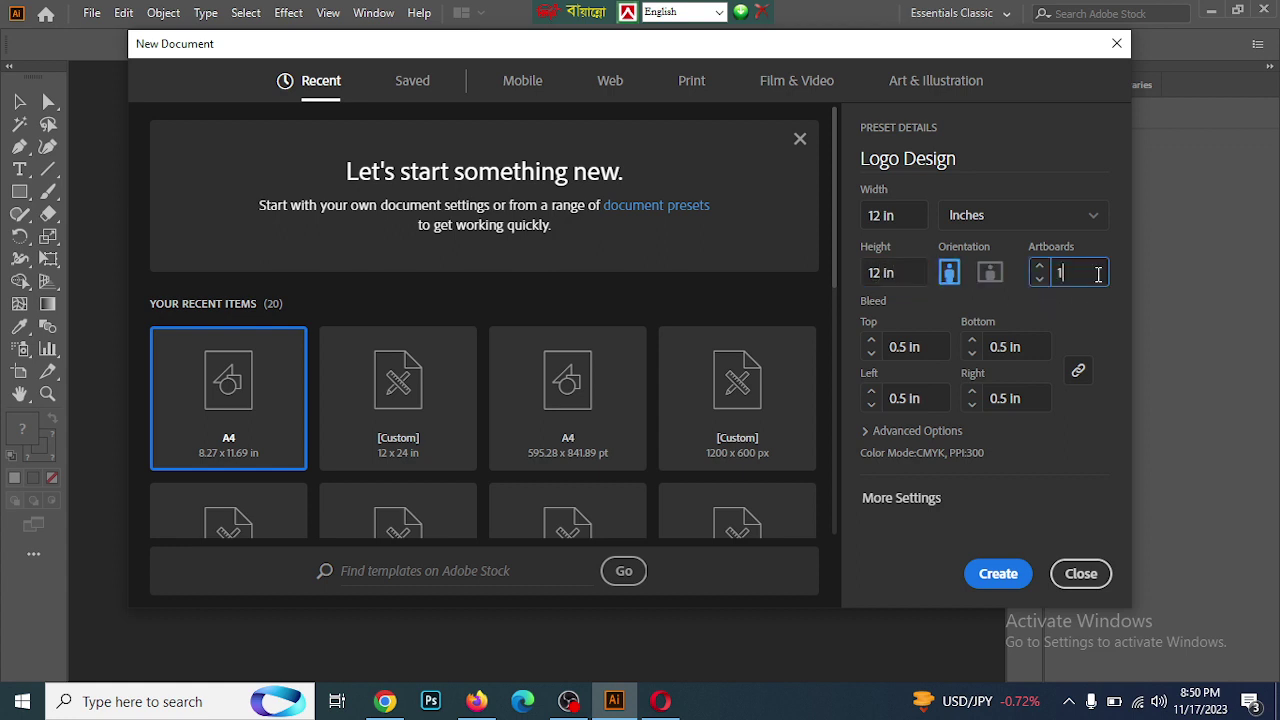
Set the bleed to 0 in on all sides, expand the advanced options and create the document
click(928, 350)
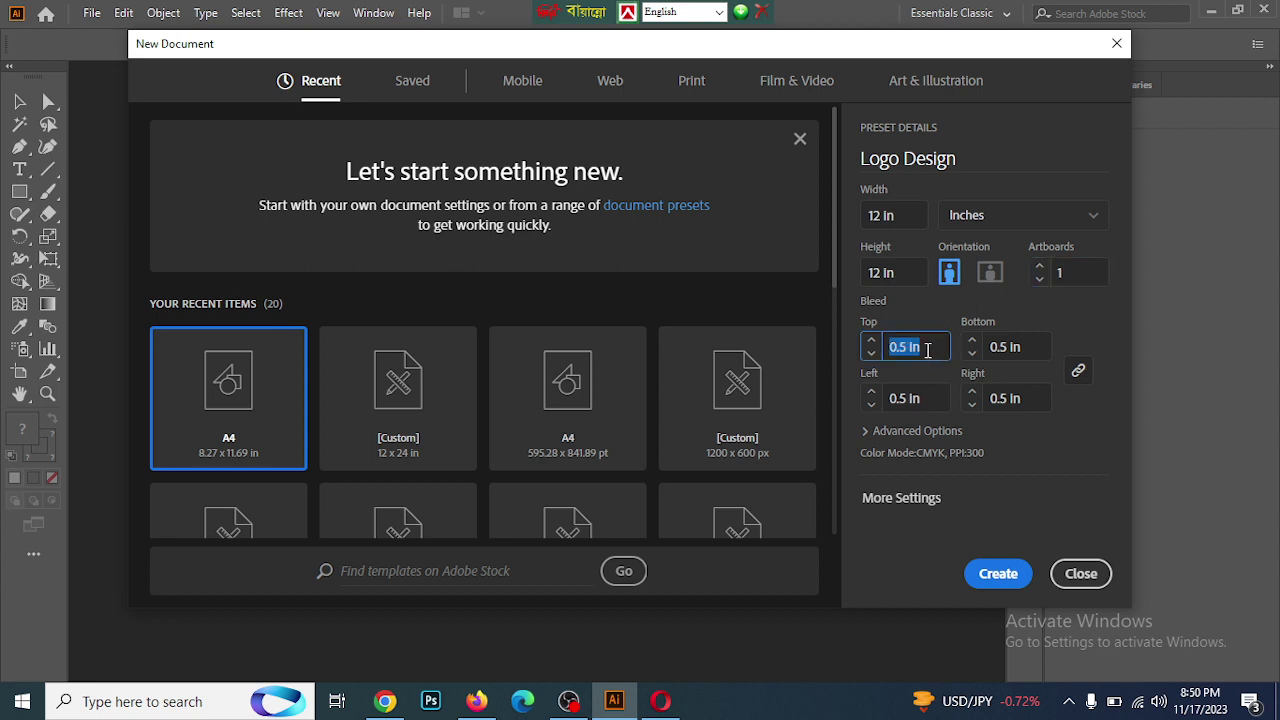
text(1)
key(BackSpace)
text(*)
key(BackSpace)
text(0)
click(1075, 420)
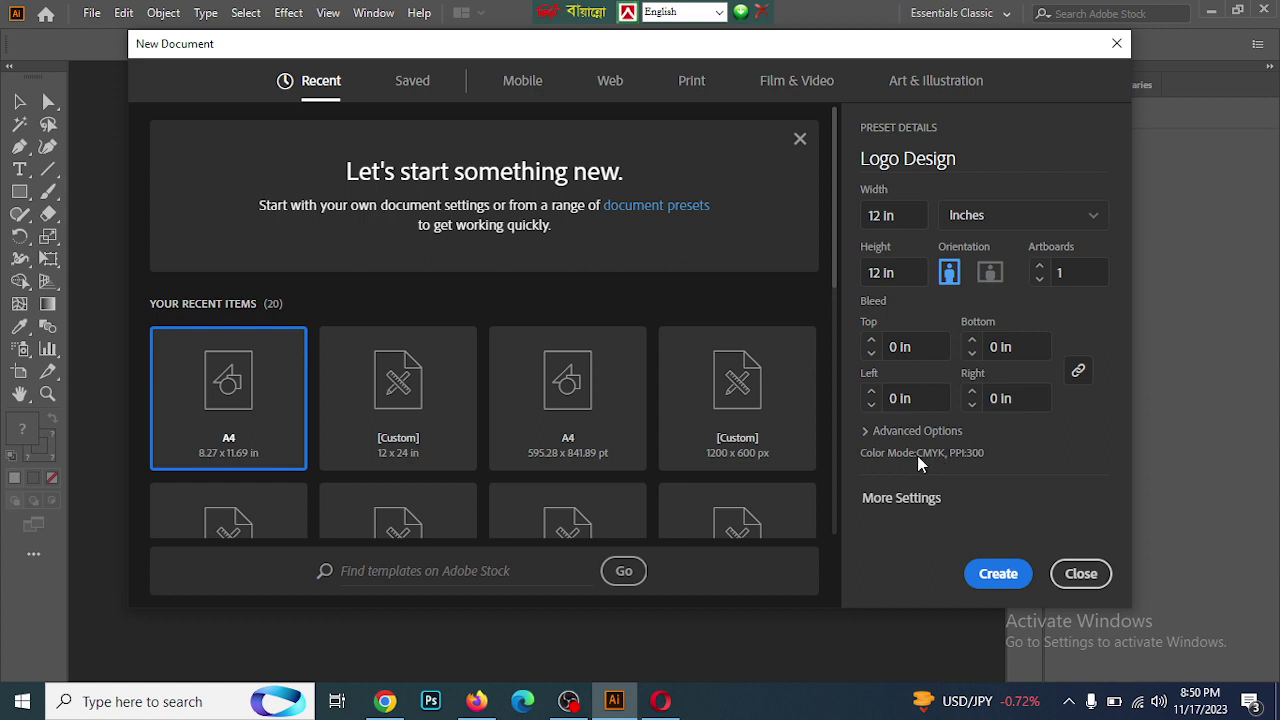
click(866, 432)
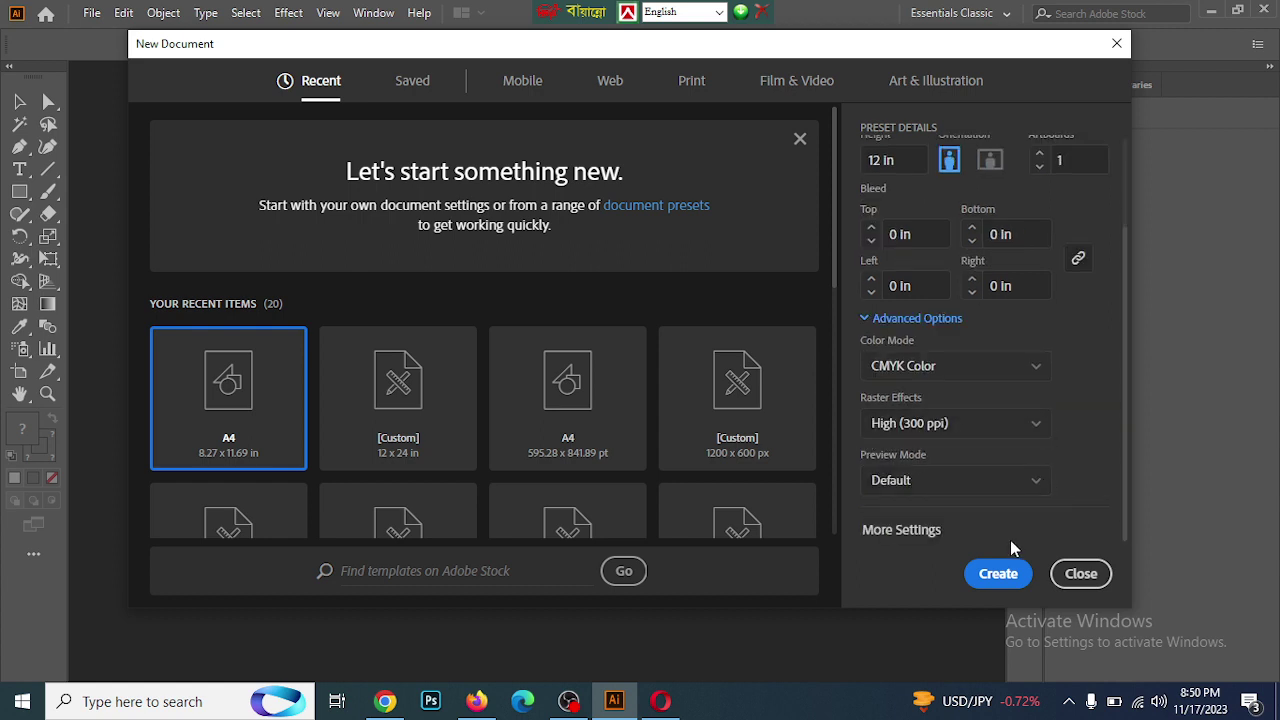
click(1000, 572)
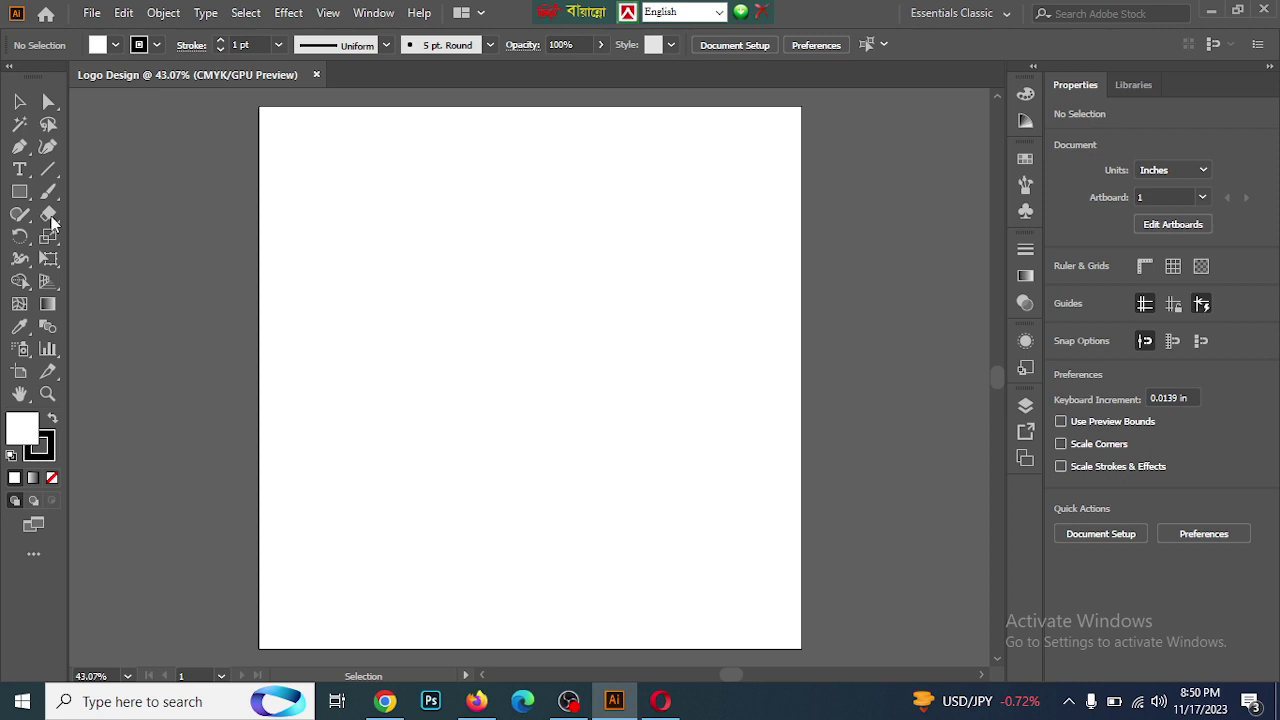
Draw a 12 x 12 in white rectangle covering the whole artboard and clear the selection
click(19, 192)
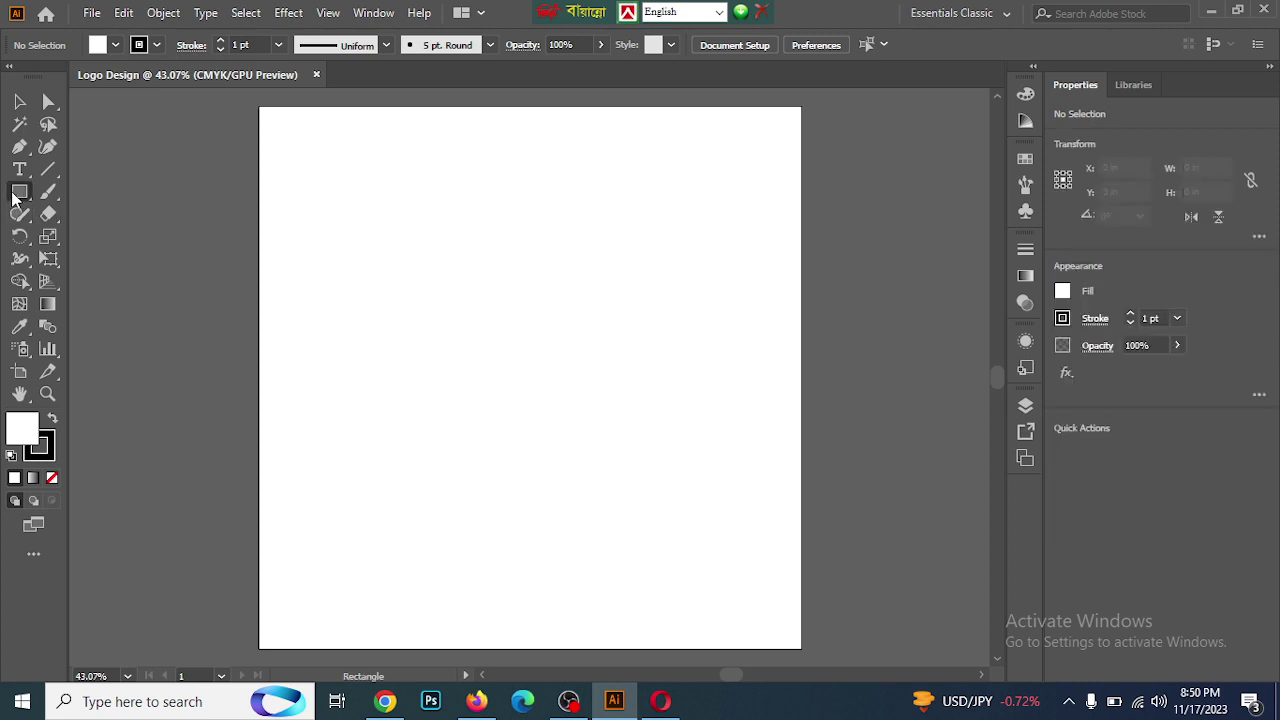
right_click(13, 198)
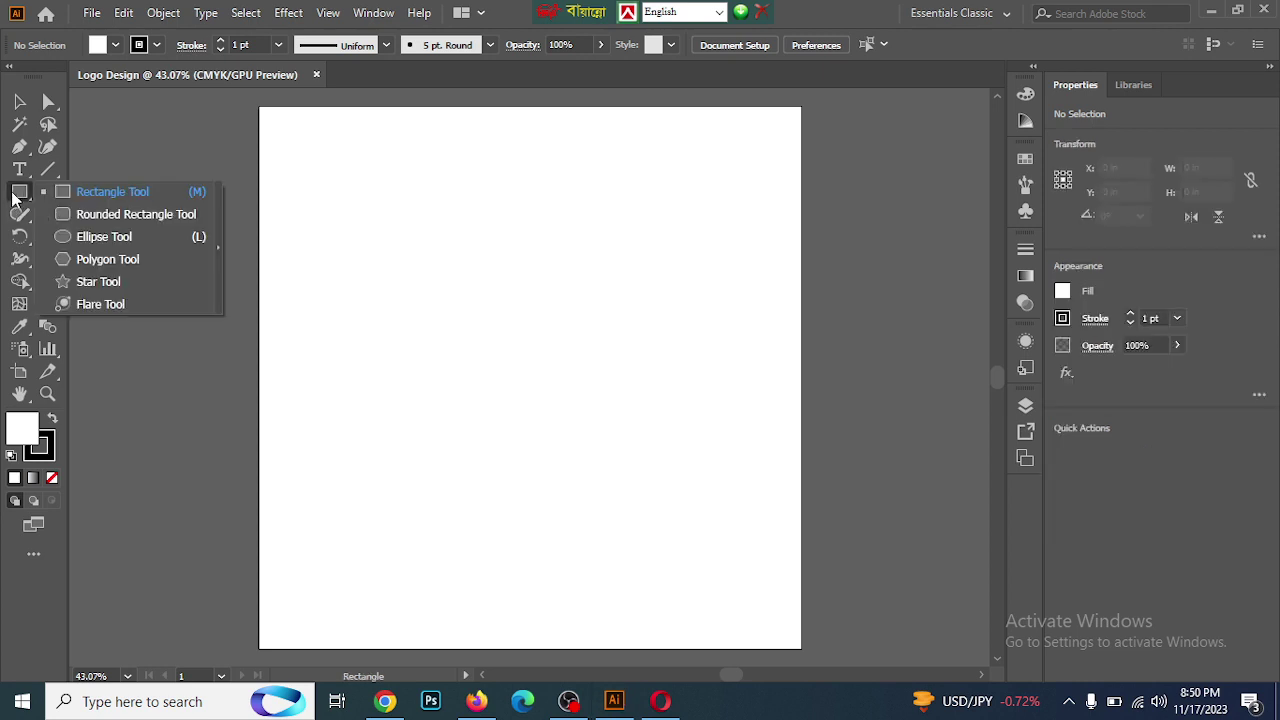
click(79, 199)
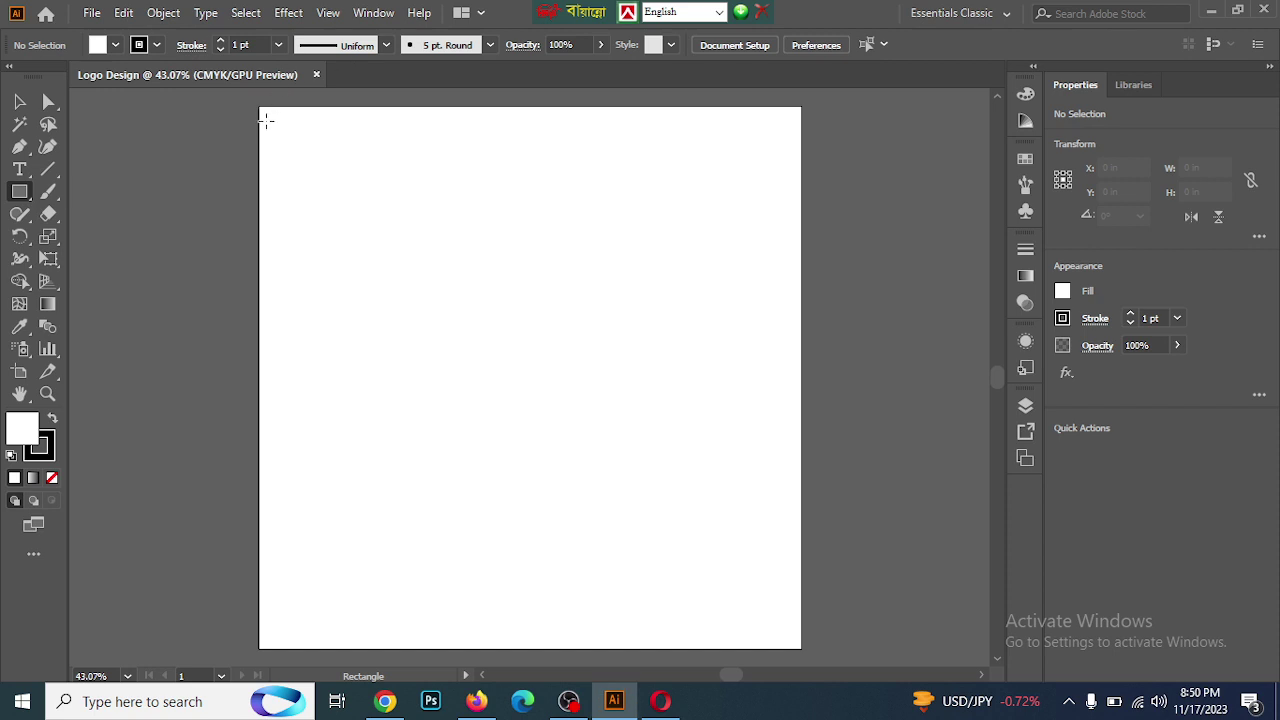
drag(258, 106, 801, 647)
key(ctrl)
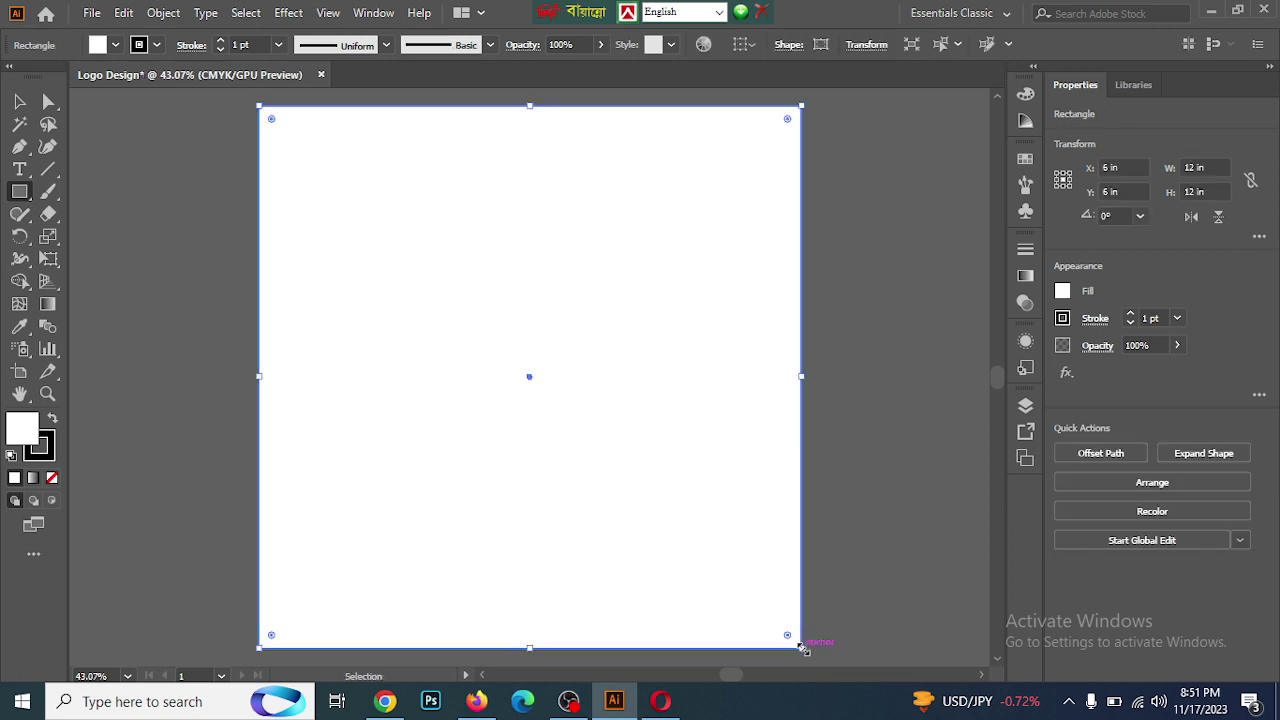
ctrl+click(802, 647)
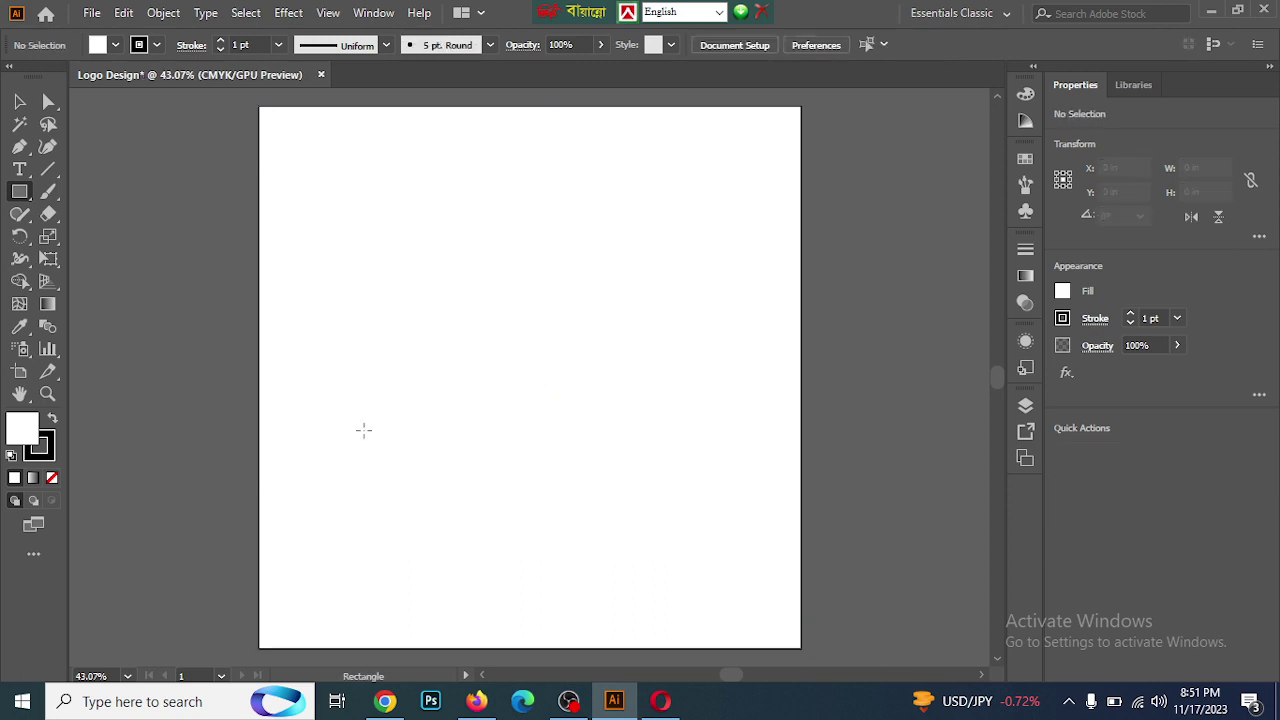
Open the reference image square-group-logo-EB1DA3C533-seeklogo.com from the Desktop folder
click(97, 19)
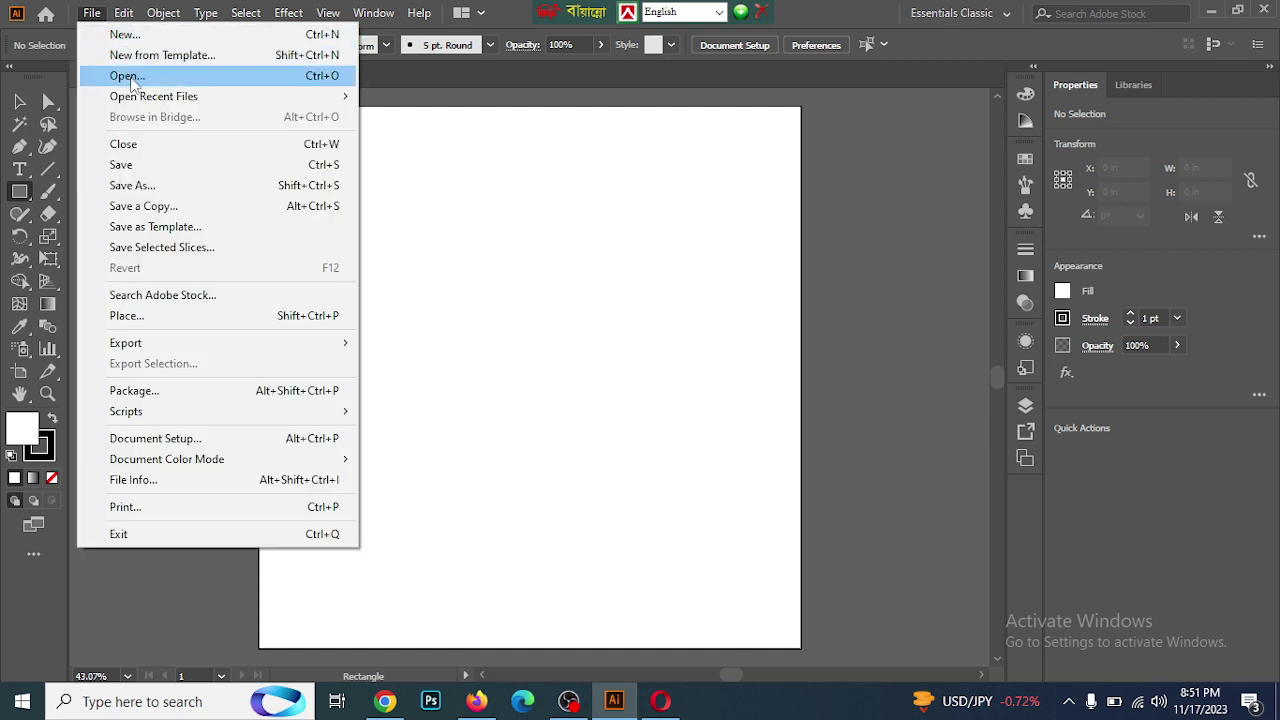
click(131, 76)
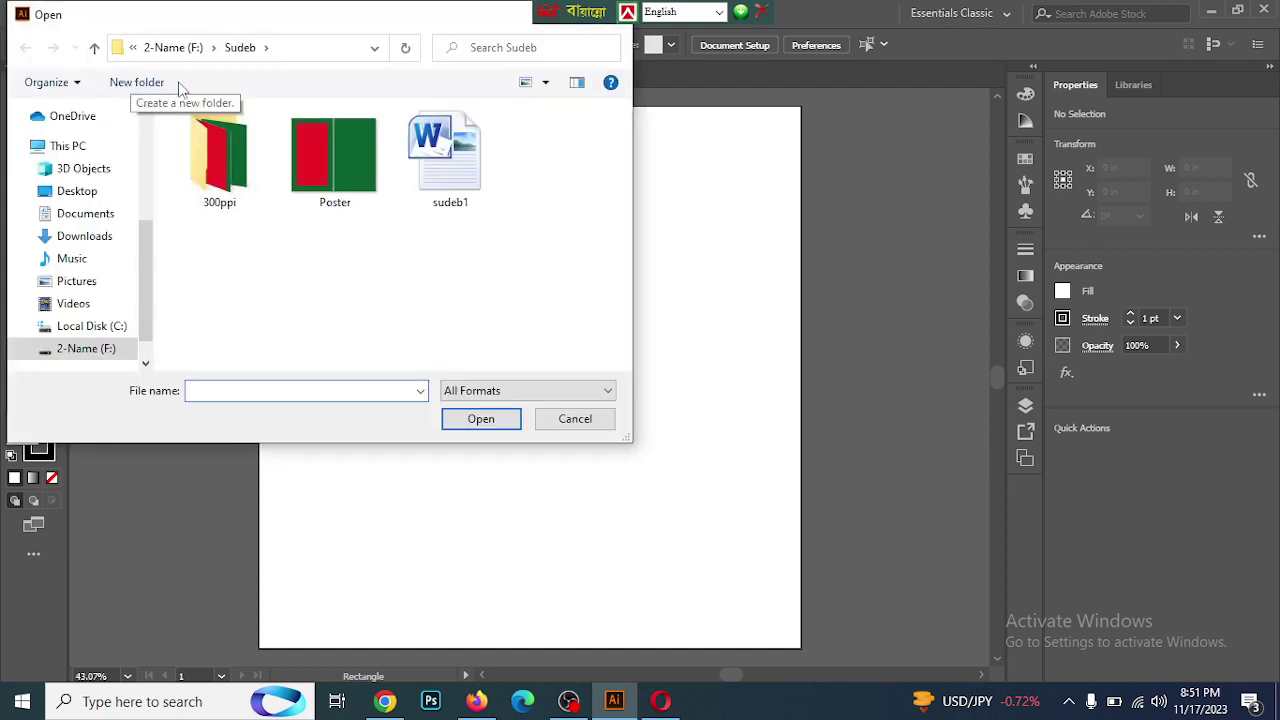
click(85, 195)
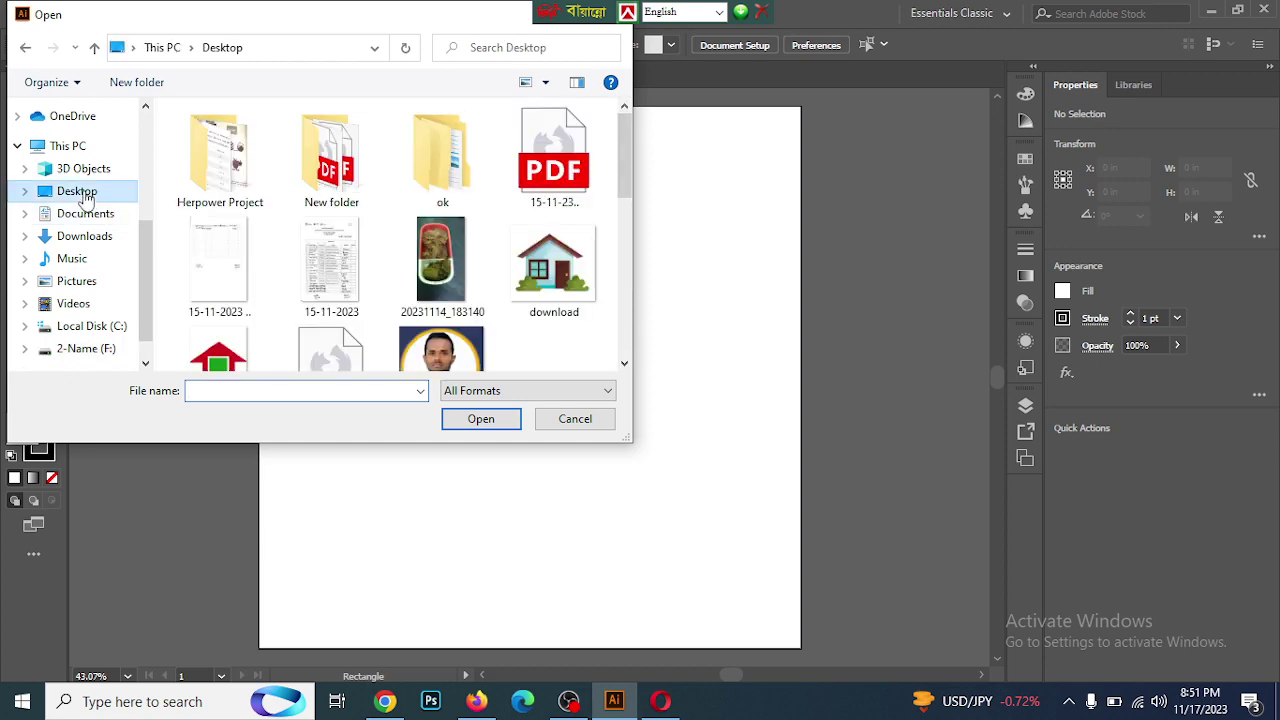
double_click(372, 22)
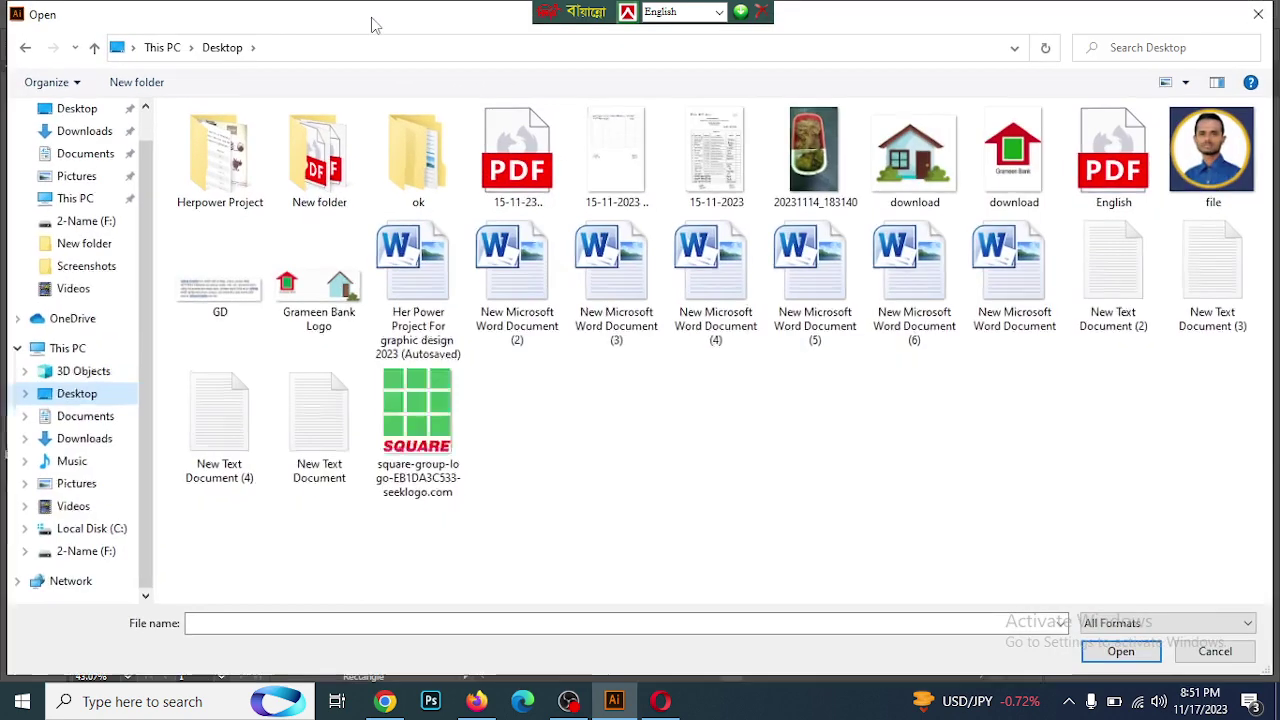
double_click(453, 427)
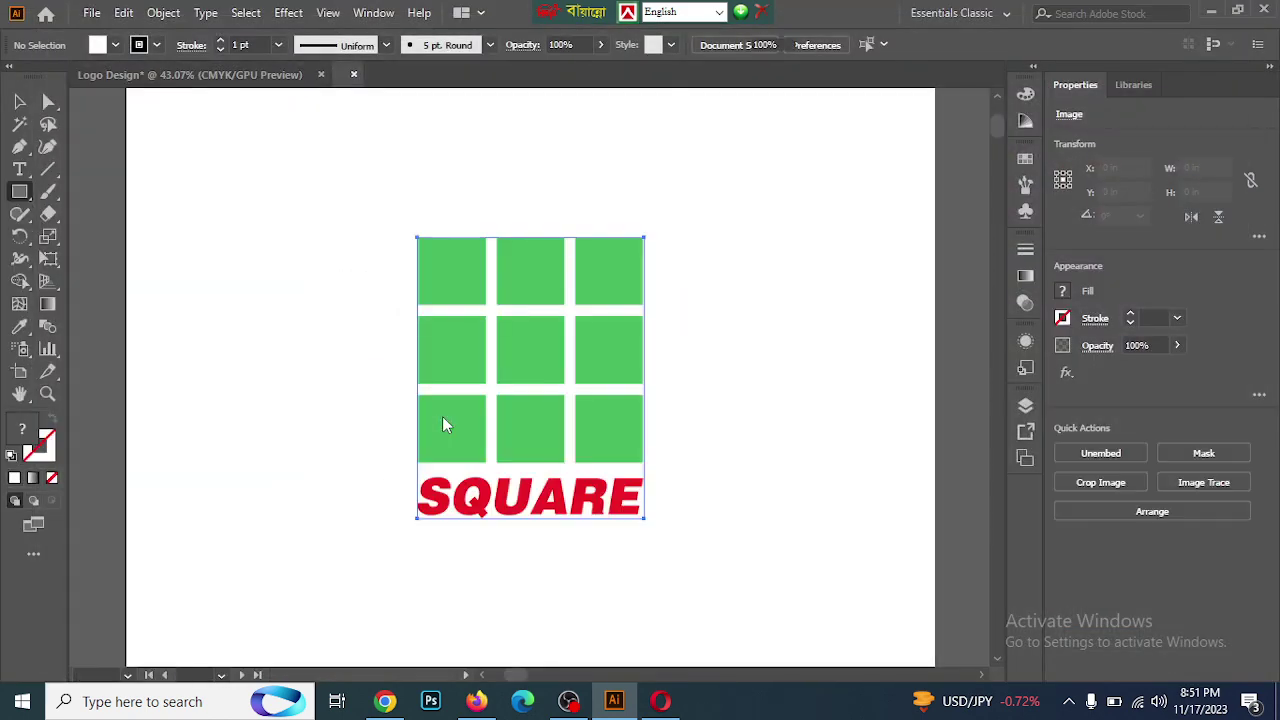
Move the SQUARE logo image up the artboard to about X 5.56 in, Y 4.1 in and deselect it
drag(507, 355, 538, 318)
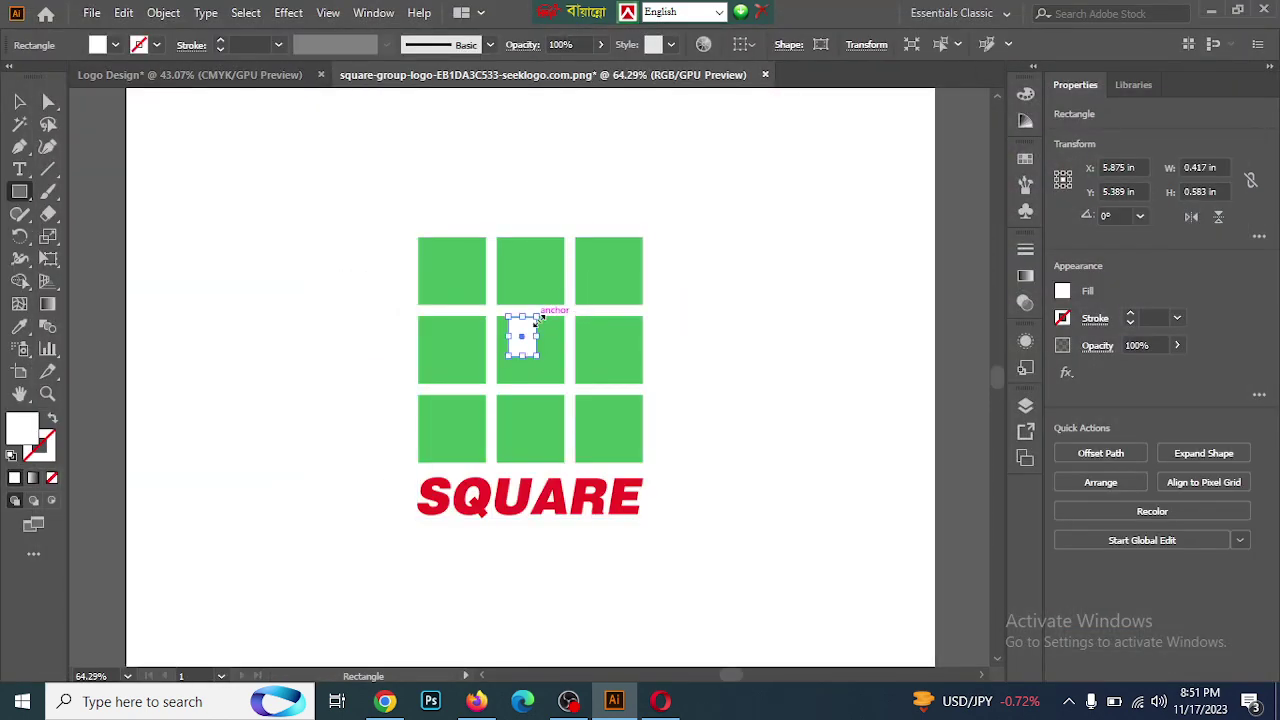
key(ctrl+z)
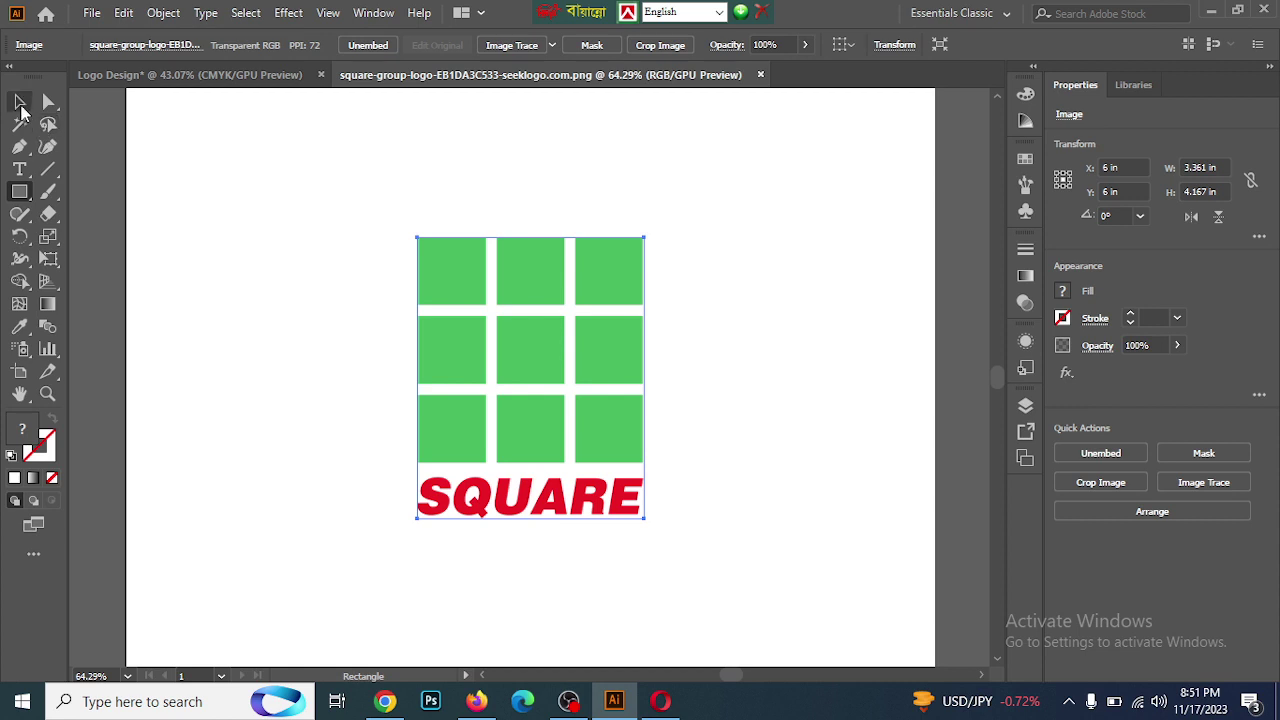
click(19, 101)
drag(437, 277, 417, 152)
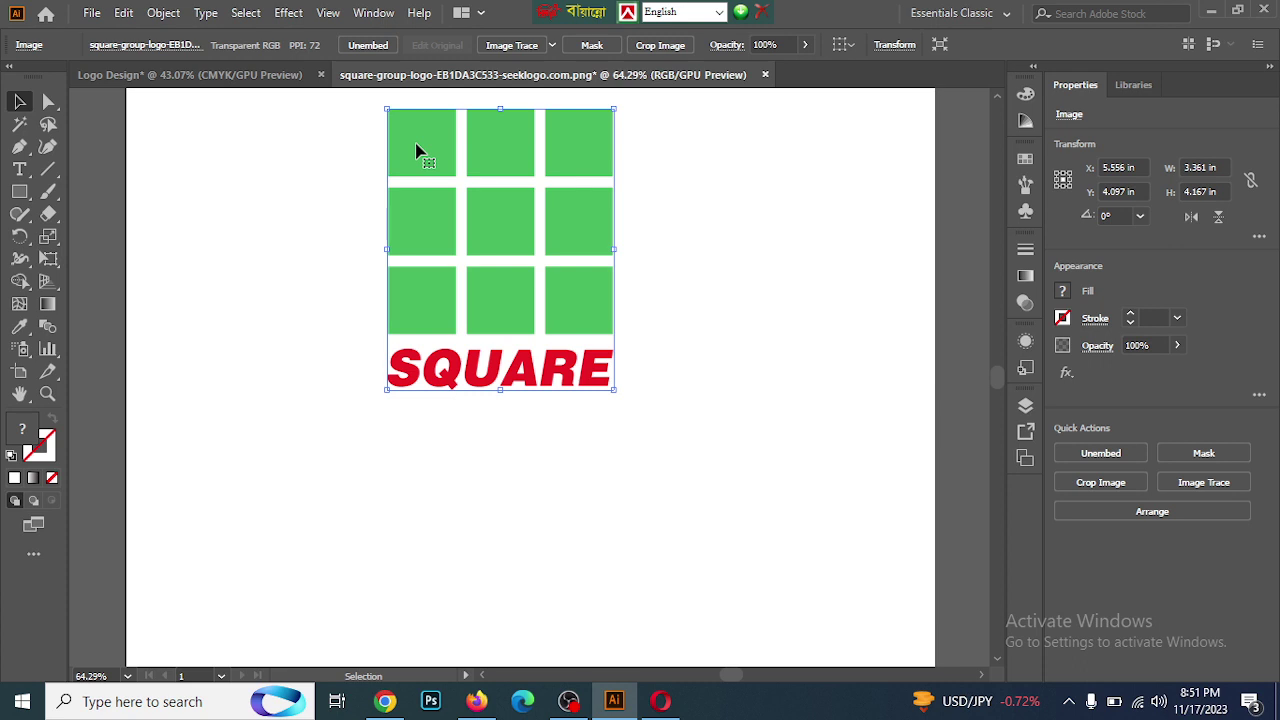
click(245, 183)
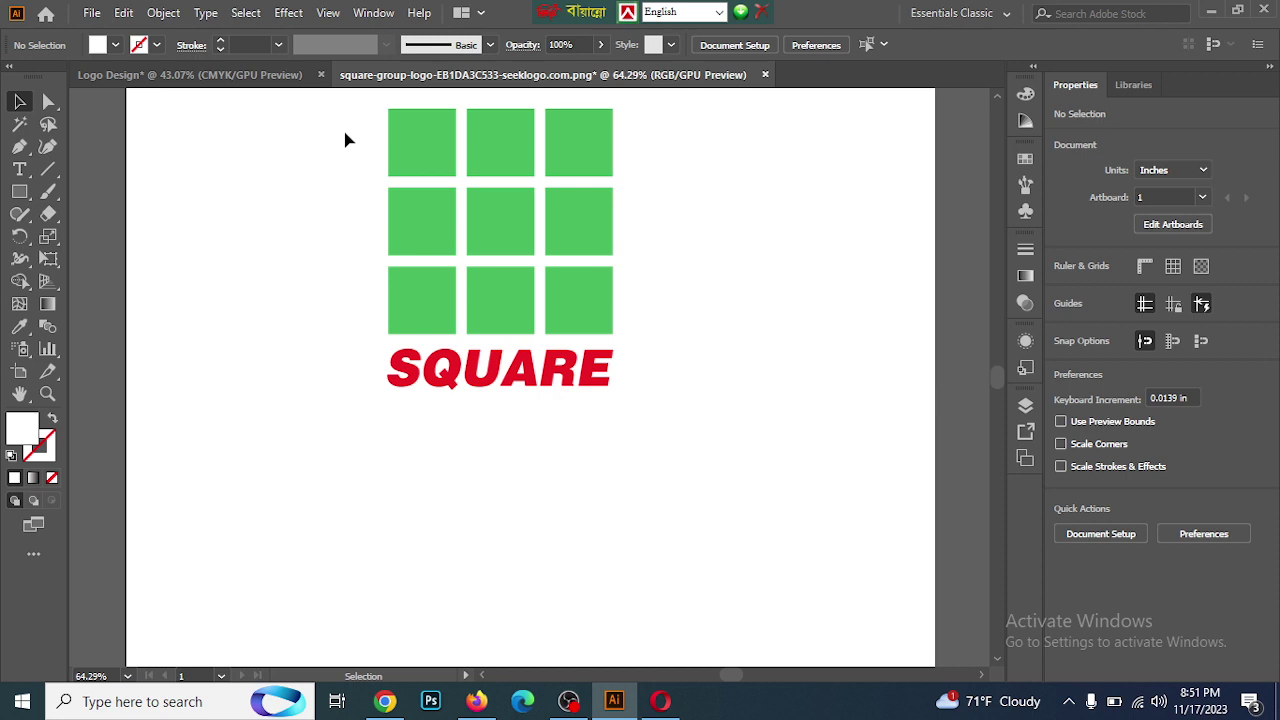
Create a 2 x 2 in square with the Rectangle tool in the empty area below the logo
click(17, 199)
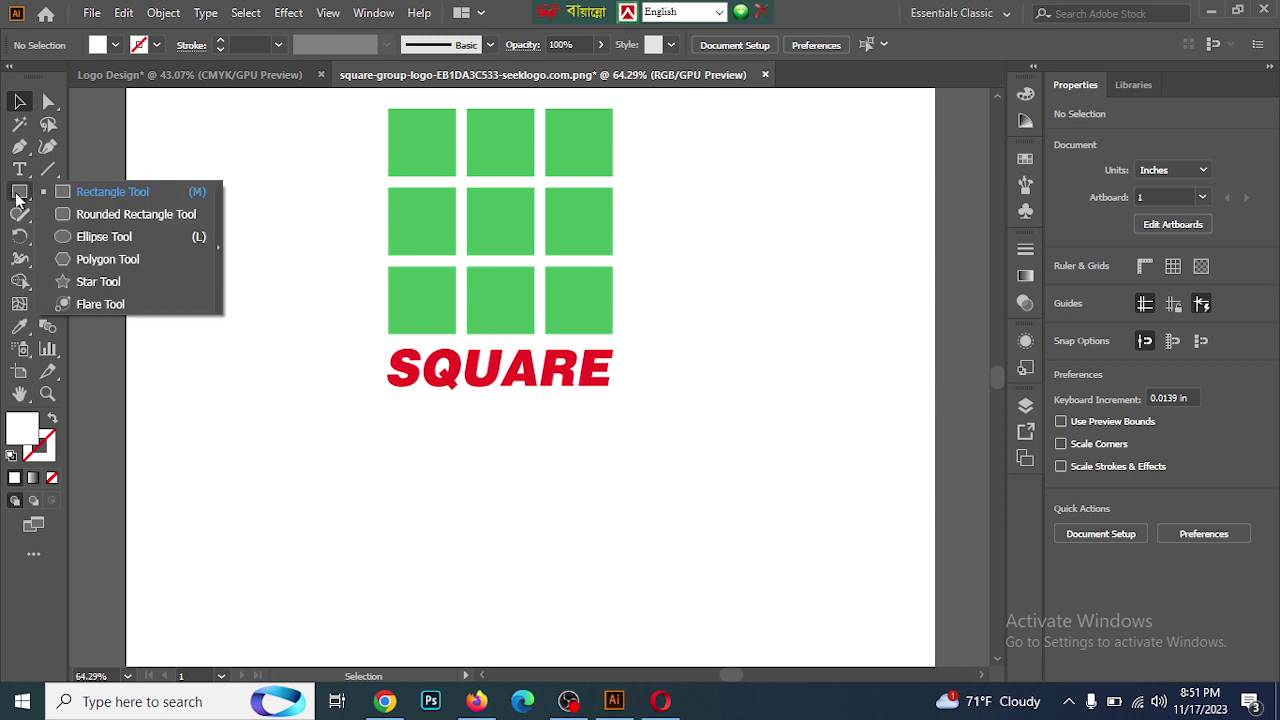
click(85, 194)
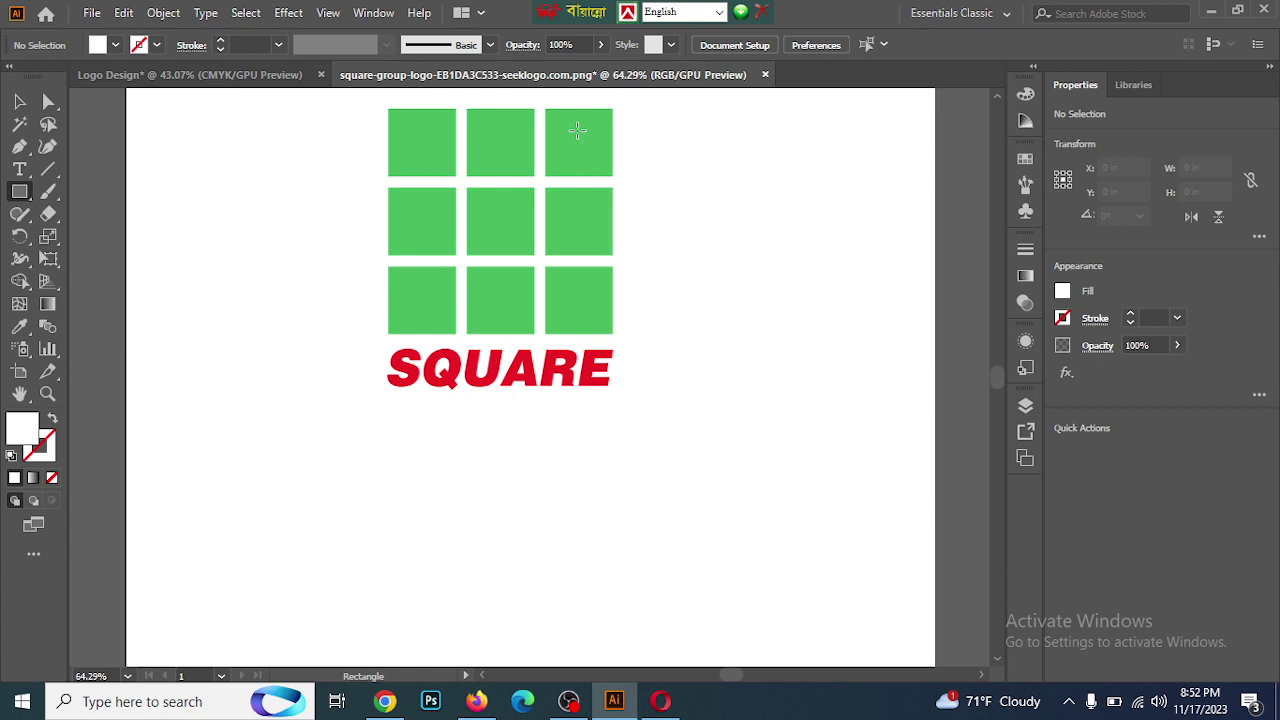
click(368, 472)
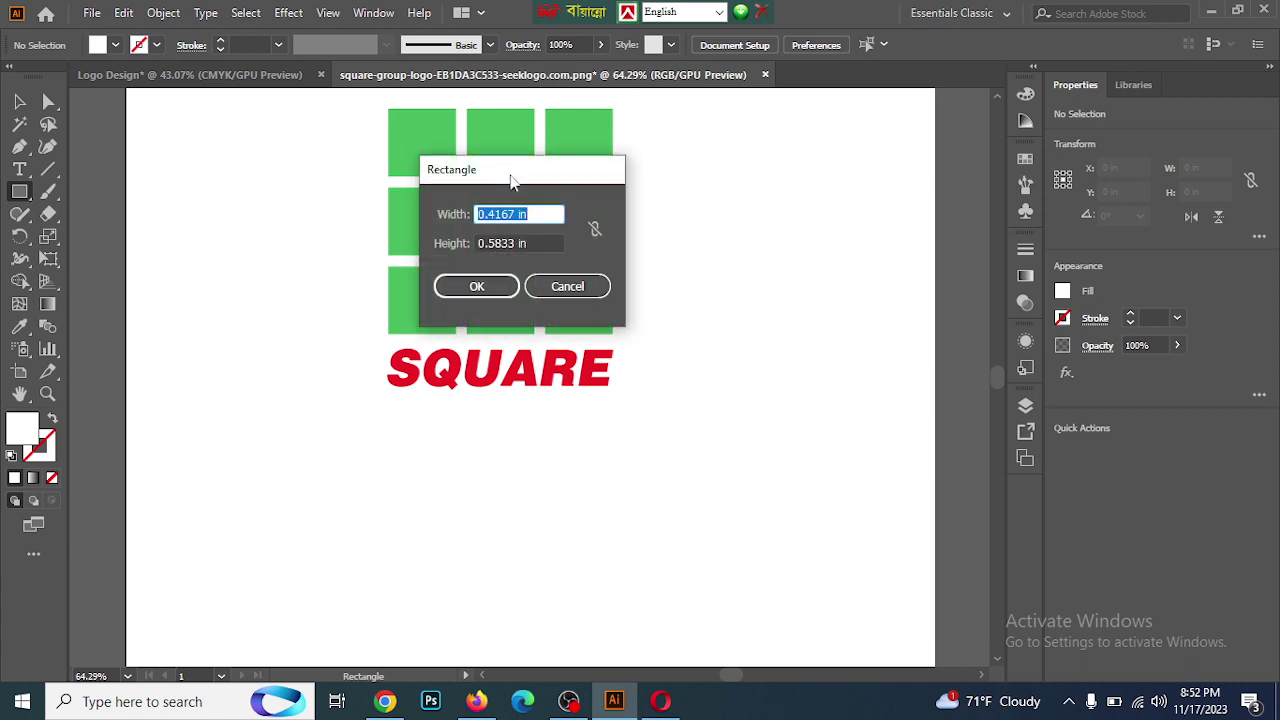
drag(540, 180, 601, 171)
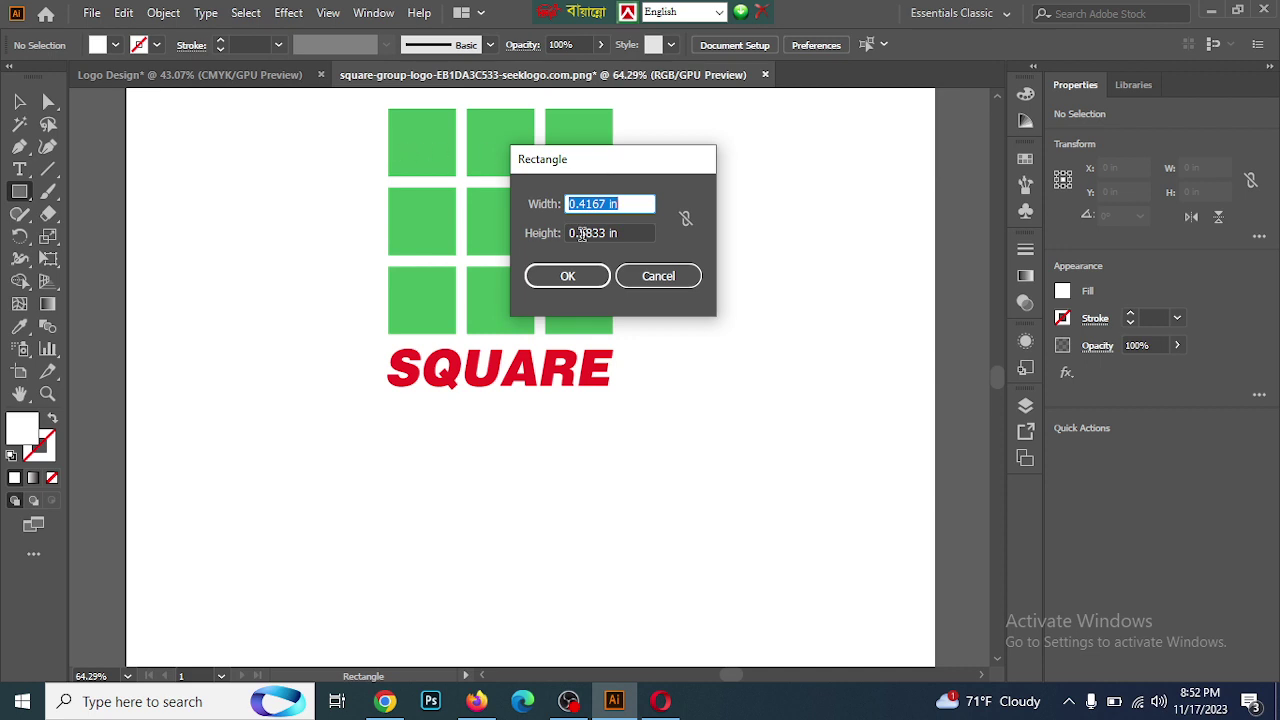
text(2)
key(Tab)
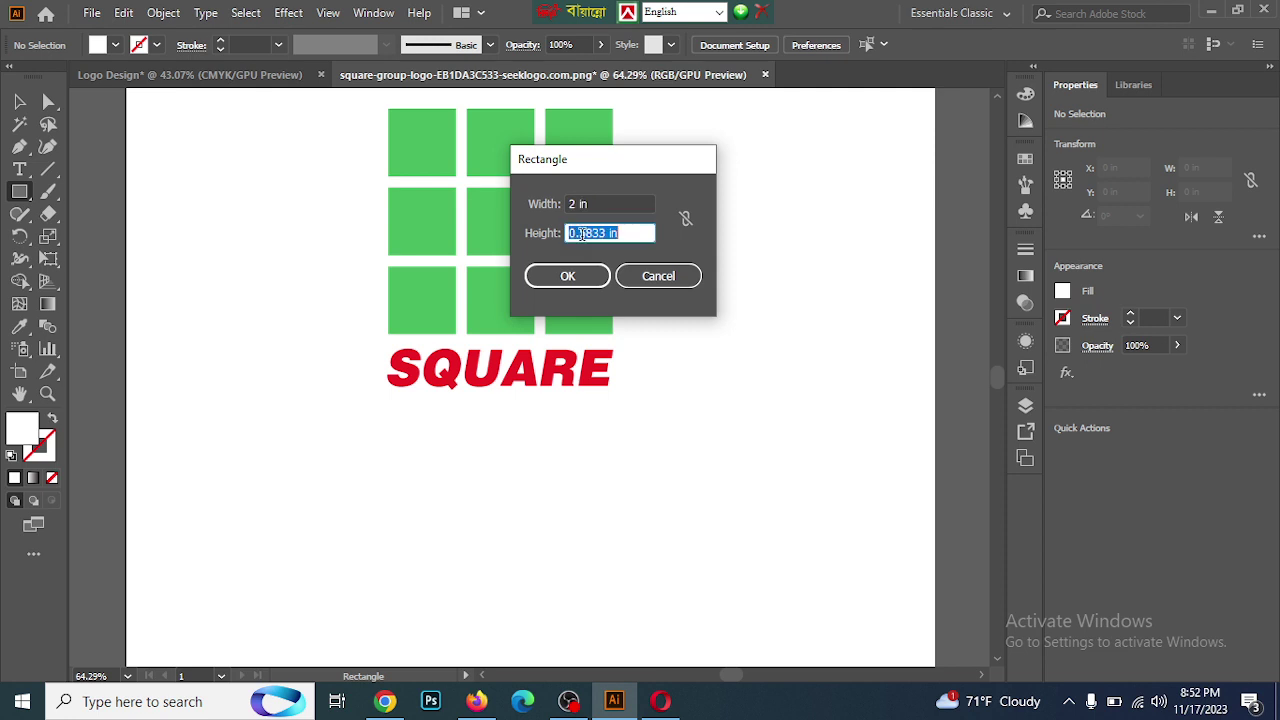
text(2)
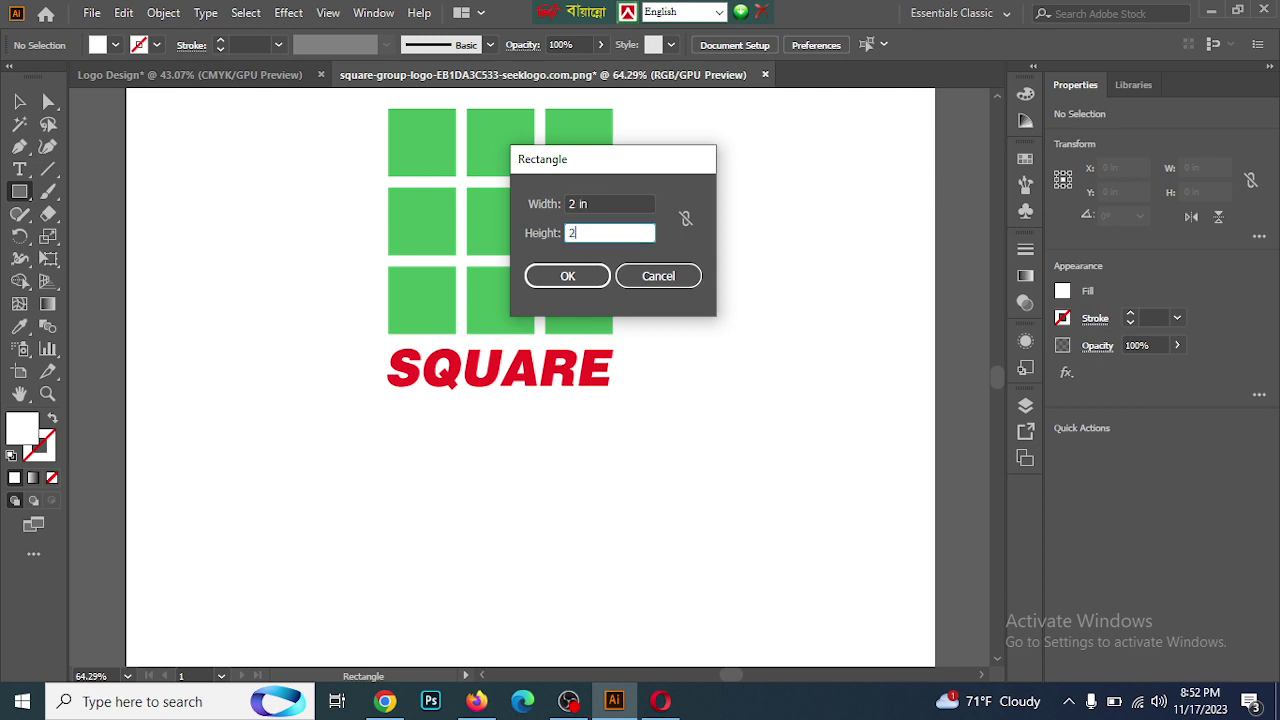
click(573, 279)
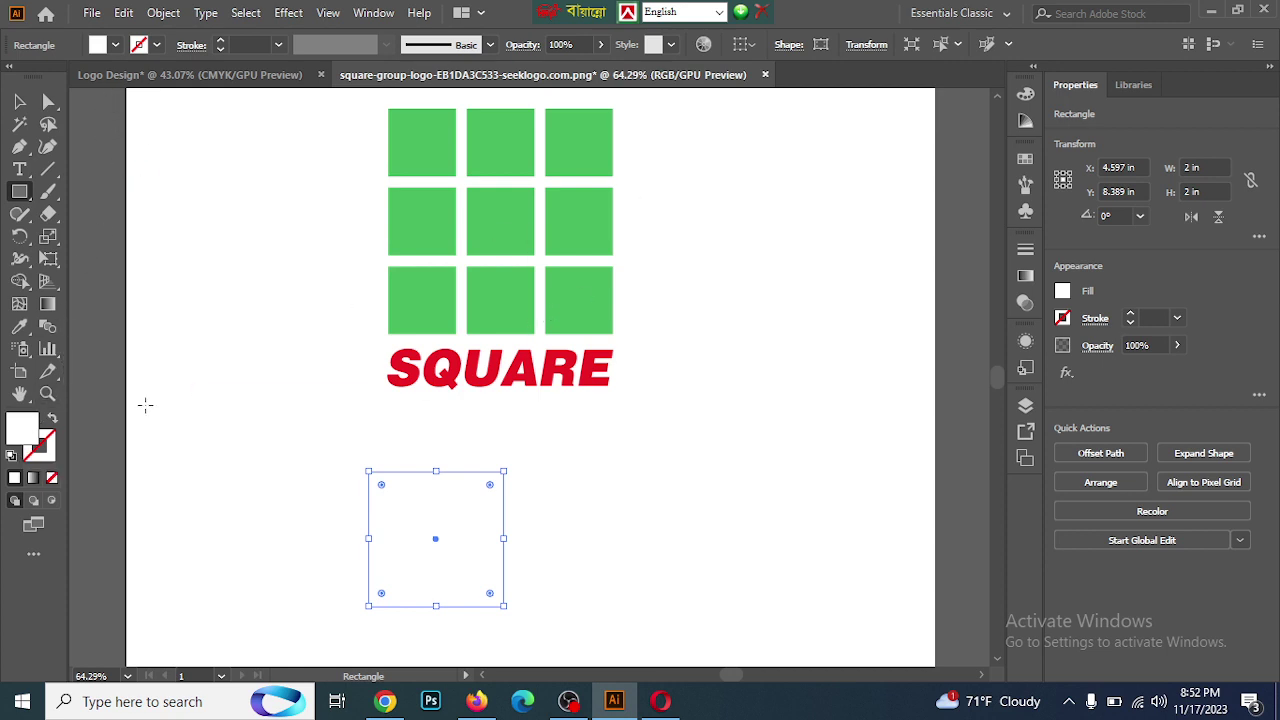
double_click(30, 430)
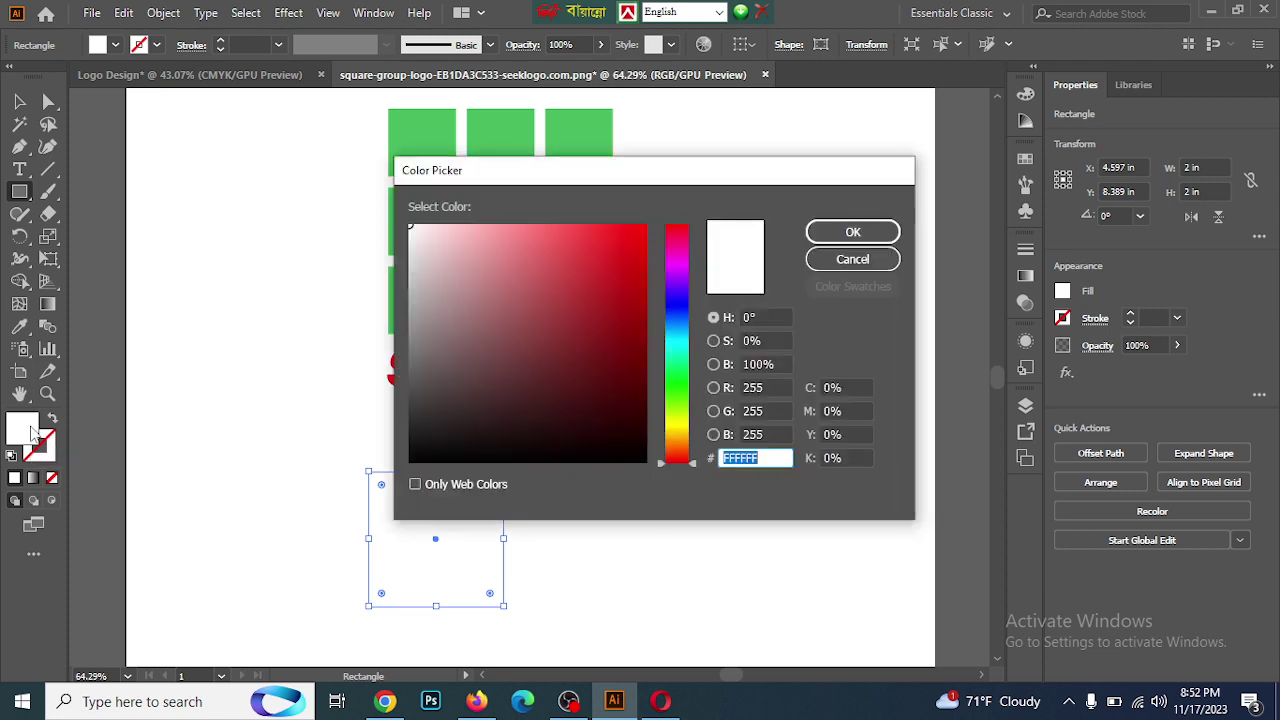
click(677, 335)
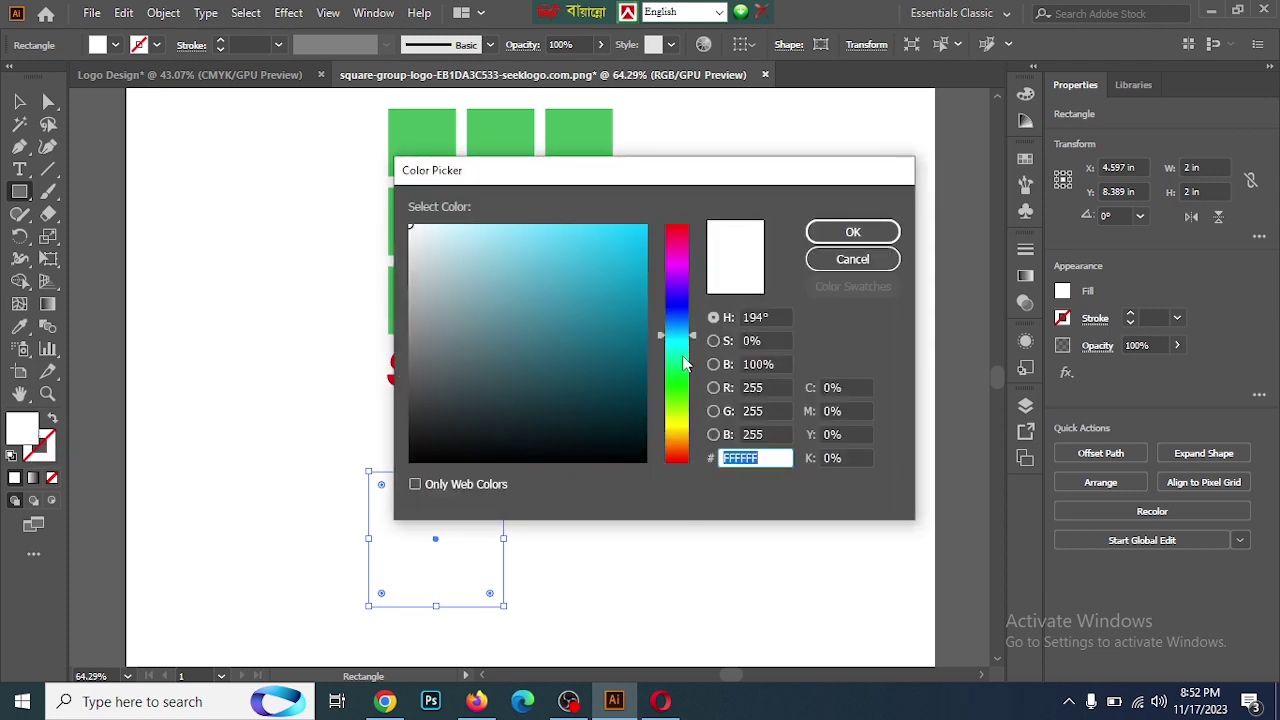
click(684, 356)
drag(684, 356, 684, 364)
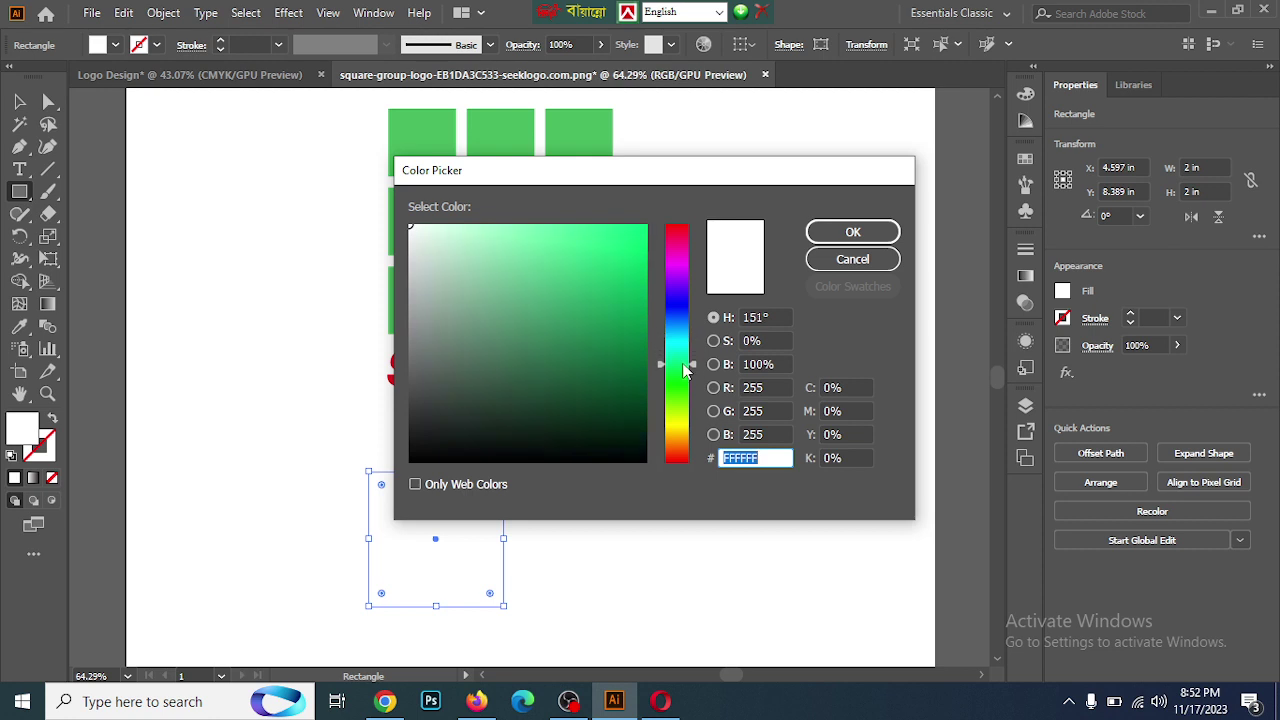
click(843, 261)
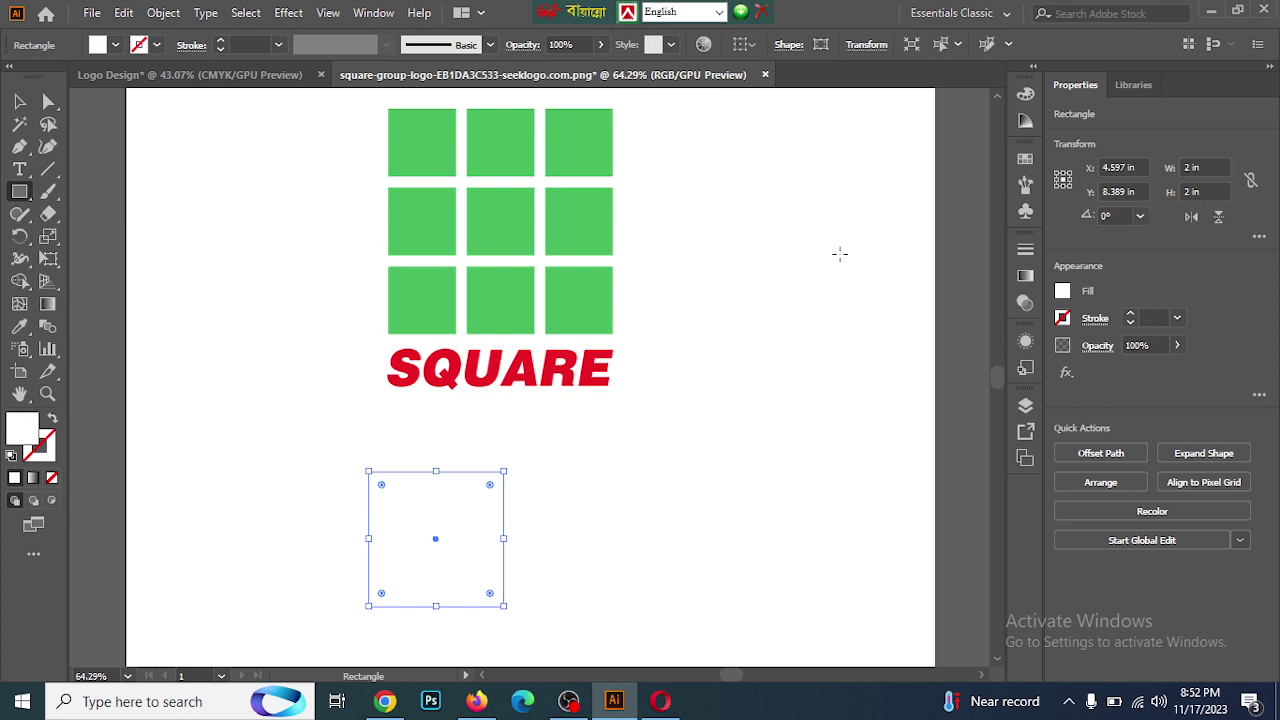
Fill the 2 x 2 in square with the green sampled from the reference logo using the Eyedropper
key(i)
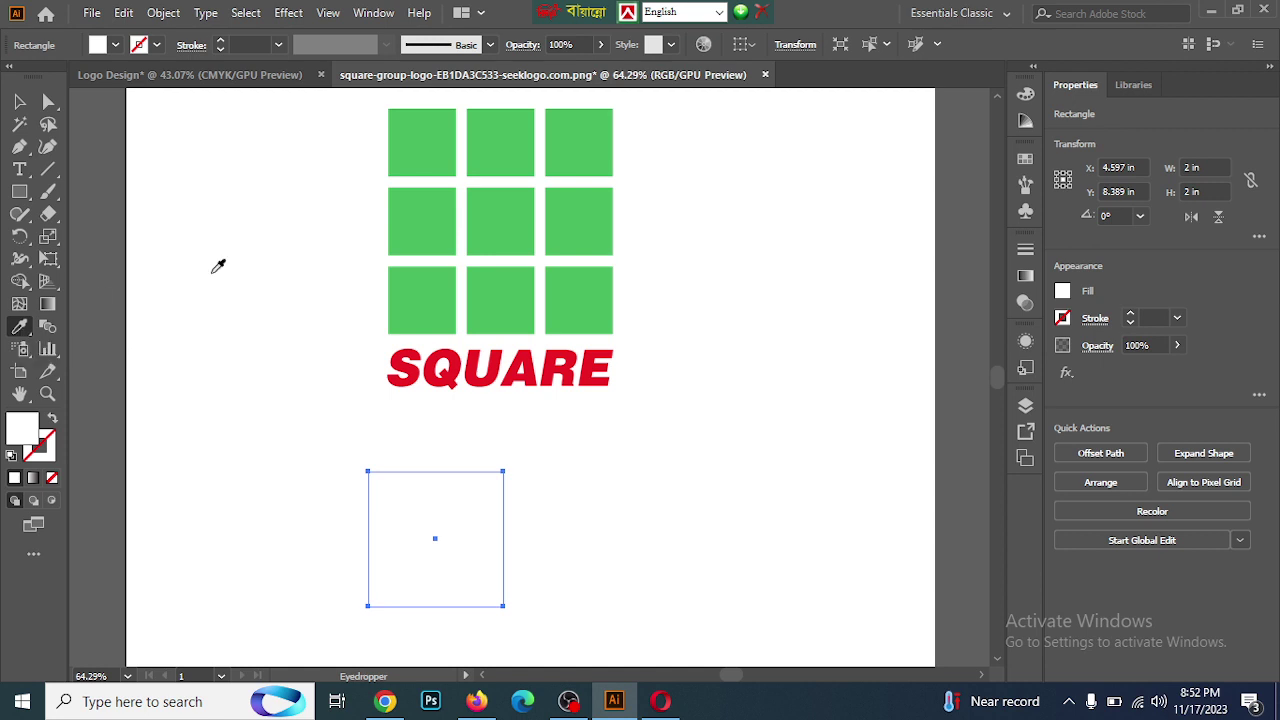
click(500, 208)
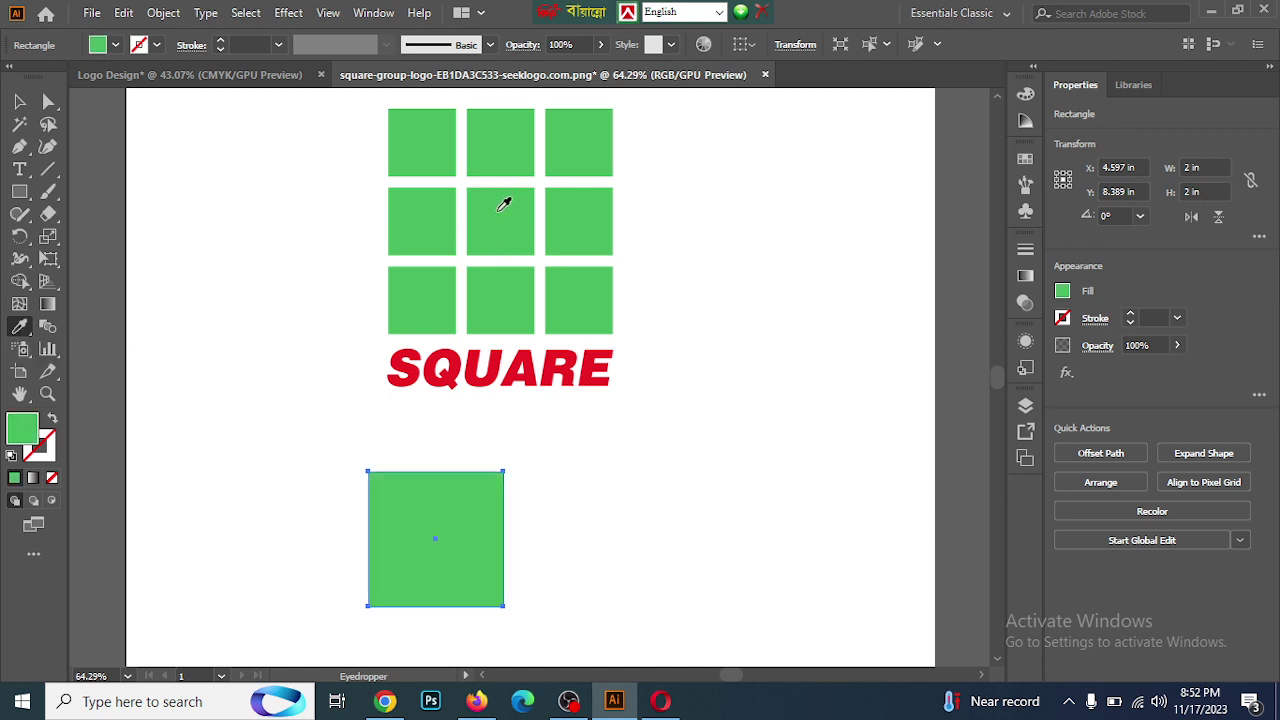
click(20, 102)
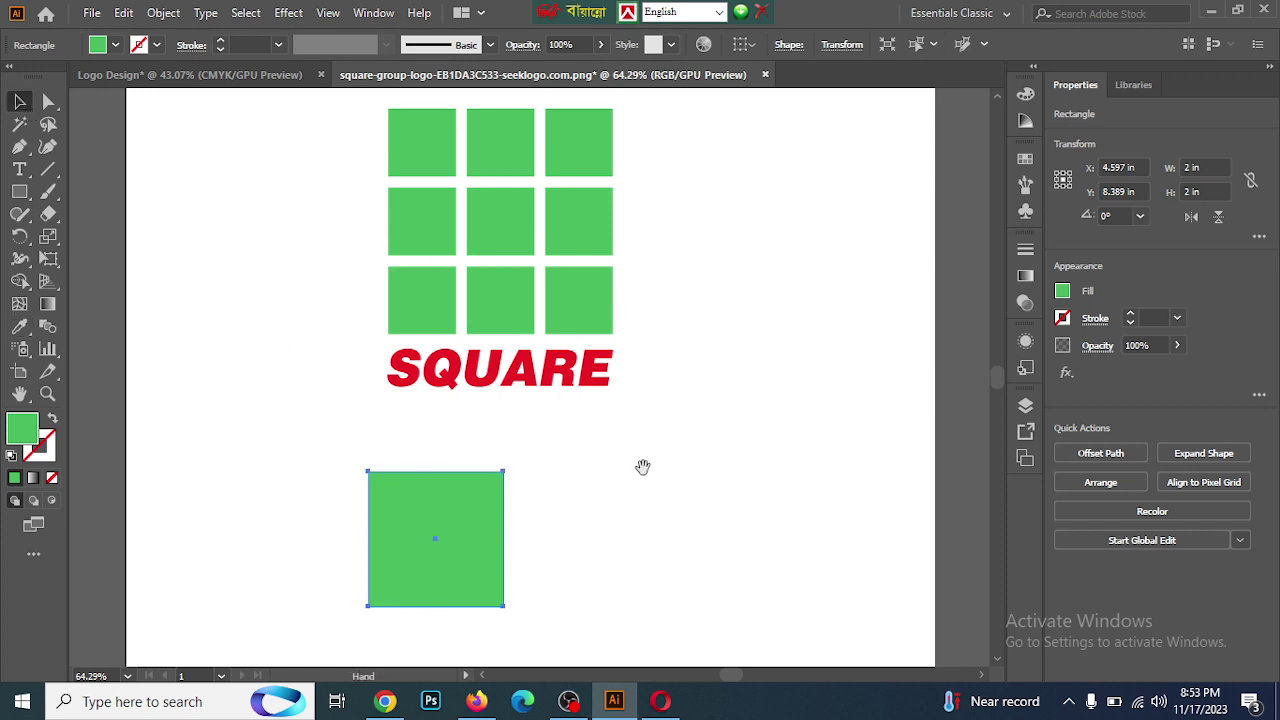
Copy the green square sideways to about X 6.83 in and repeat the duplication to make a row of three
drag(643, 469, 648, 311)
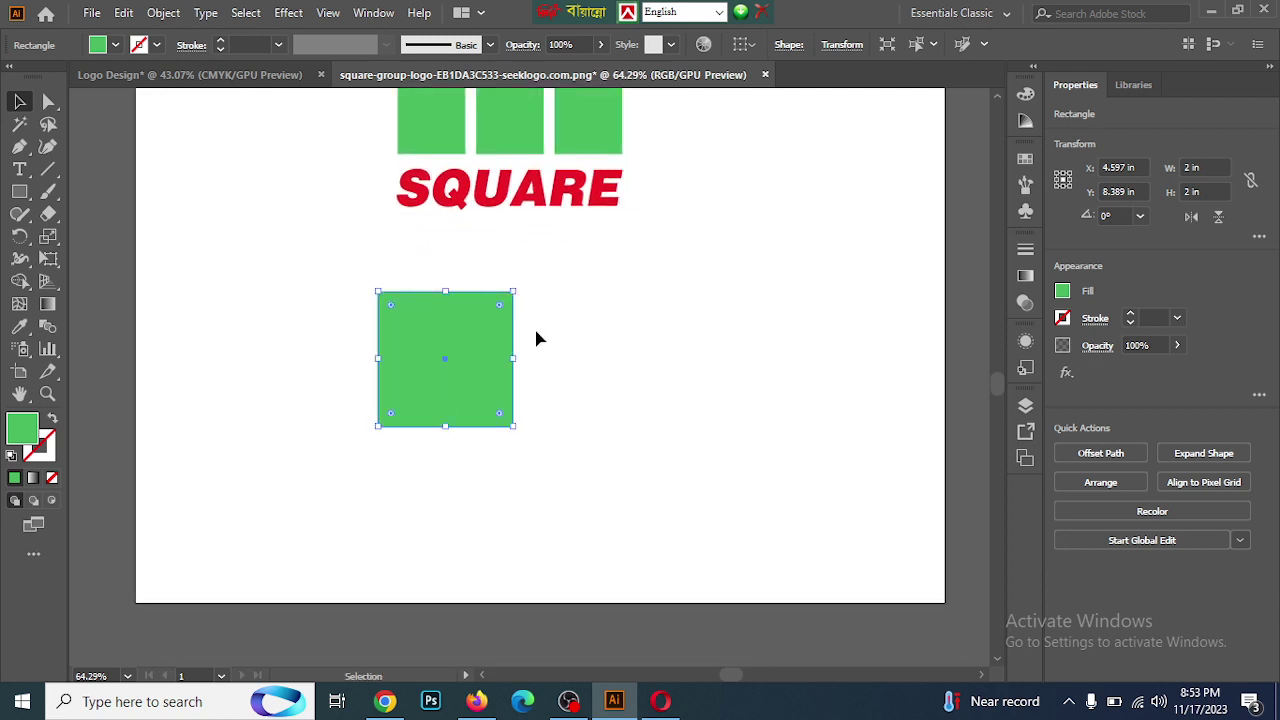
key(a)
key(alt)
drag(426, 342, 577, 343)
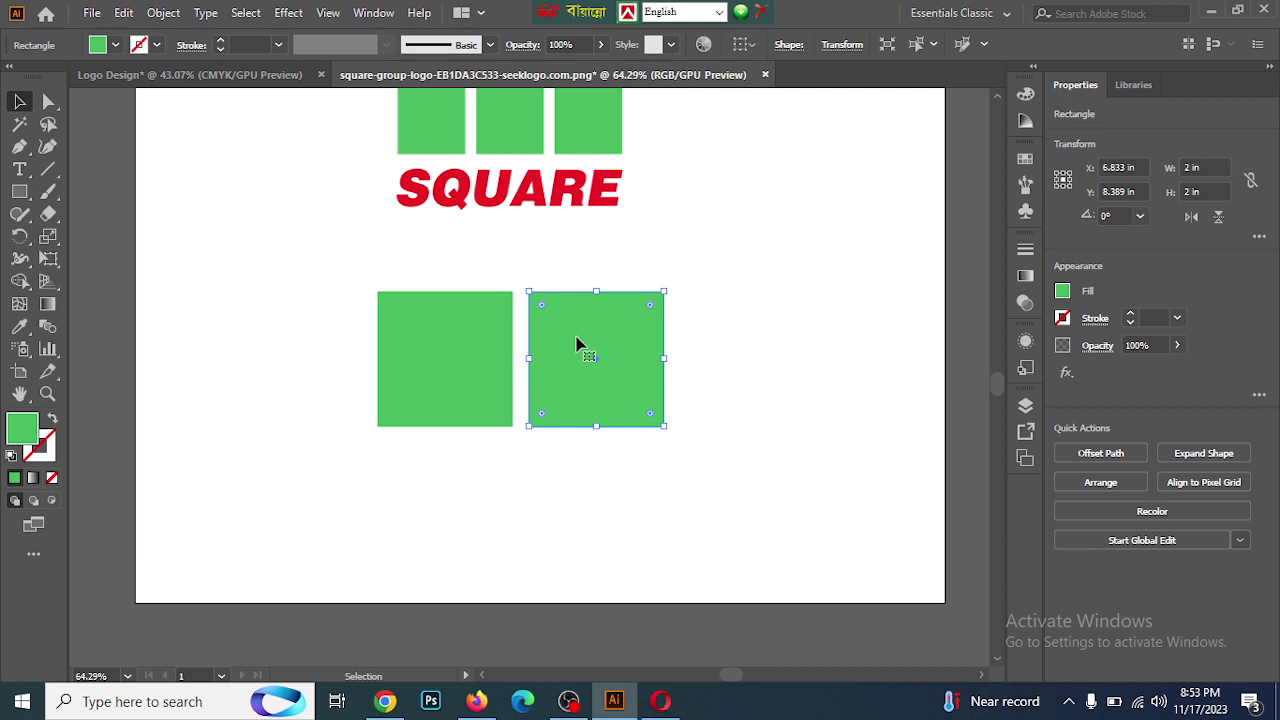
key(a)
key(ctrl+d)
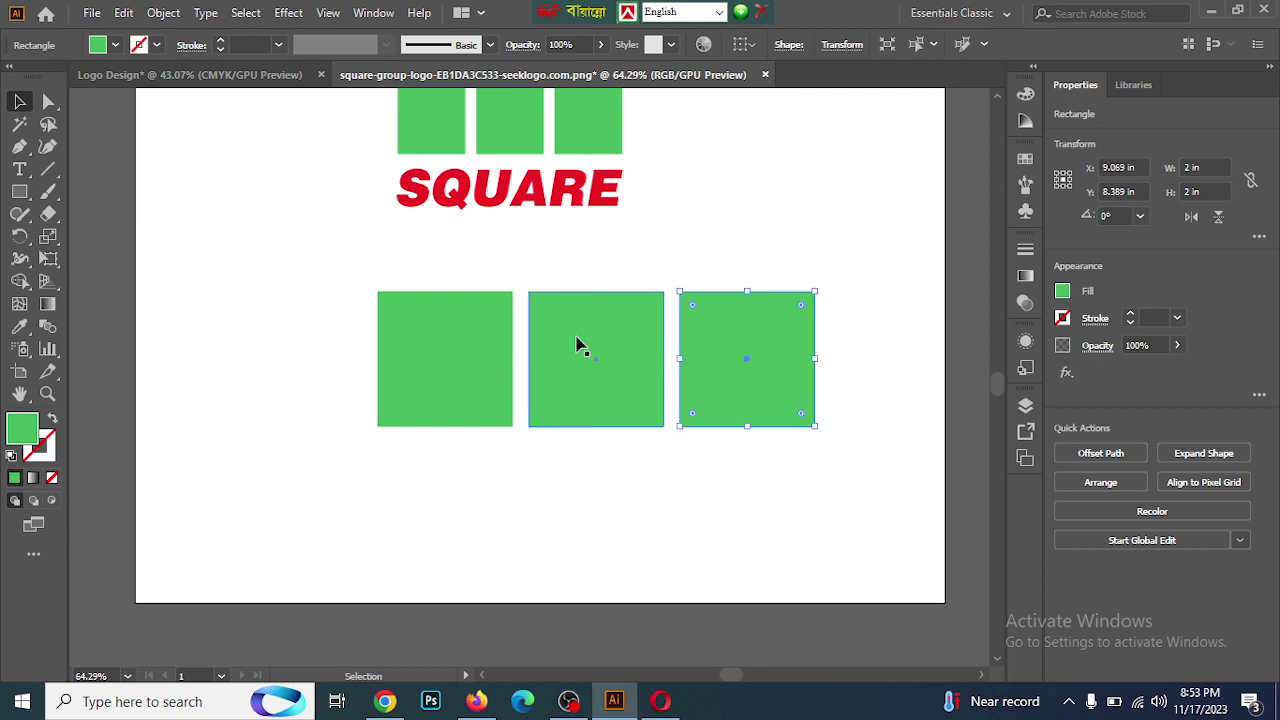
Group the three green squares and move the row to about X 5.18 in, Y 7.44 in, just below the reference logo
click(334, 290)
drag(334, 290, 826, 398)
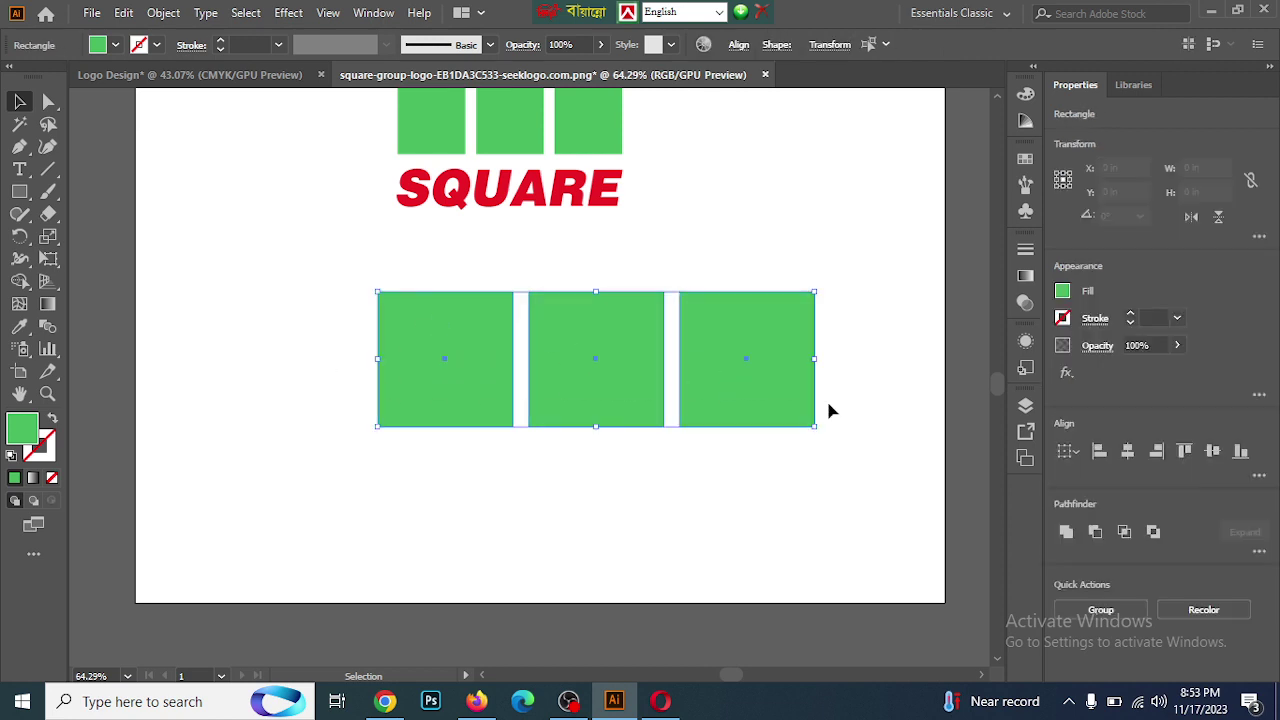
key(ctrl+g)
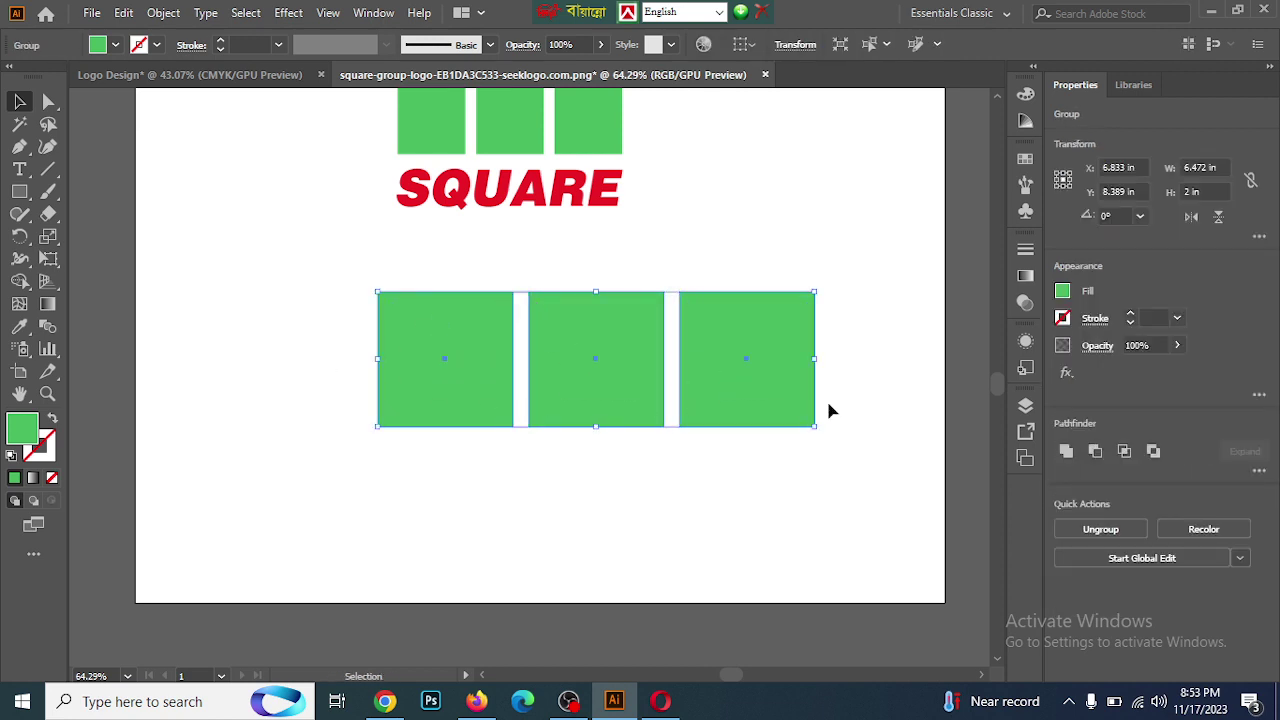
drag(586, 346, 474, 278)
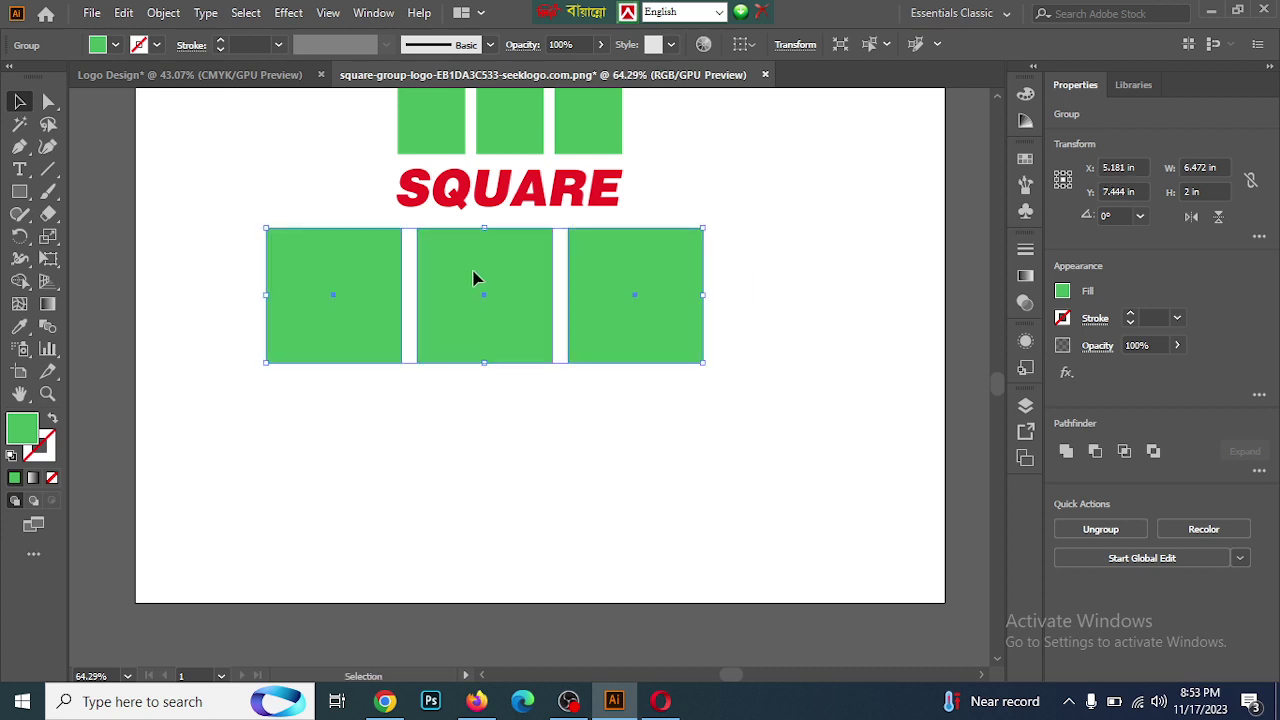
Copy the row of squares straight down to about Y 9.69 in and repeat the duplication for a third row
key(ctrl+minus)
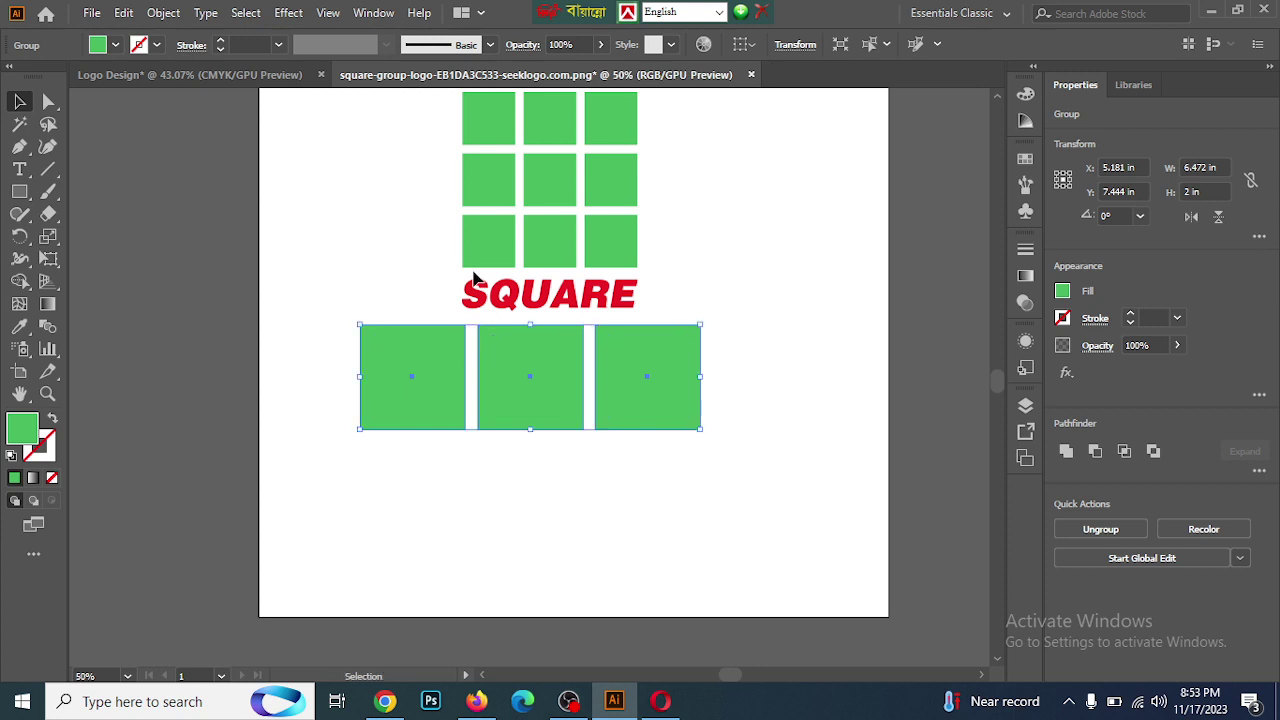
key(ctrl)
key(ctrl+alt)
drag(532, 362, 532, 479)
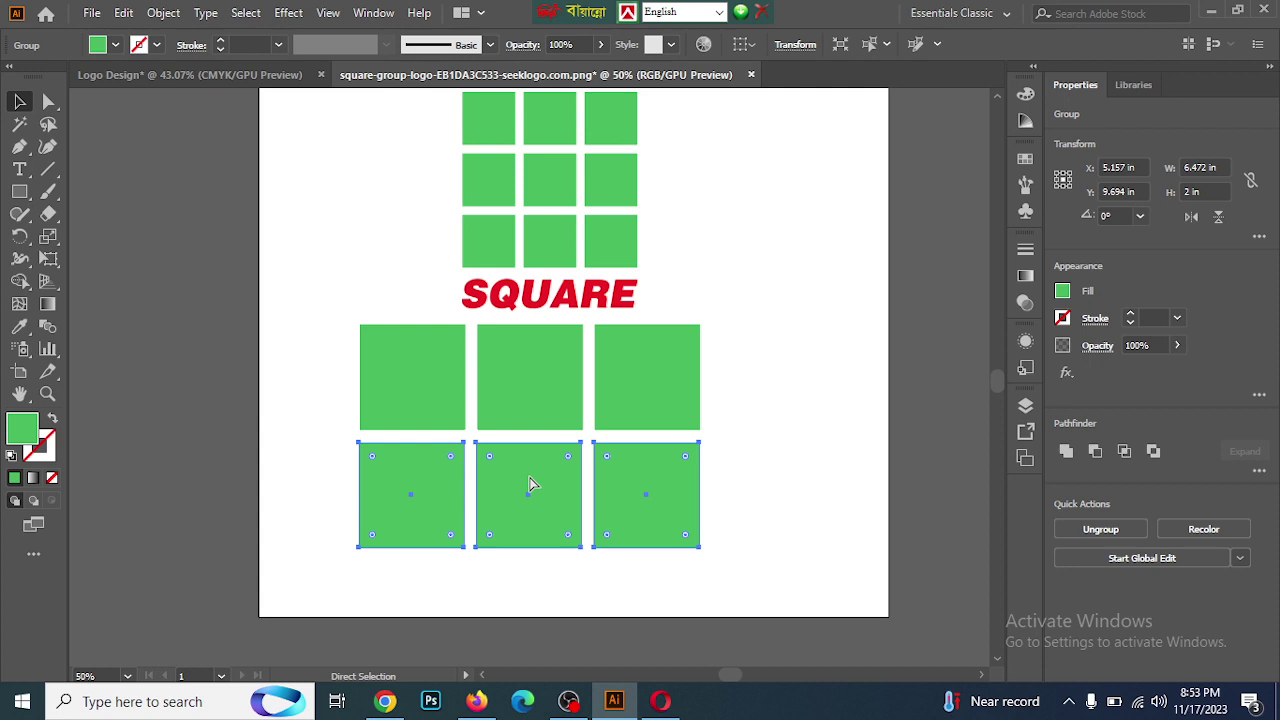
key(ctrl+d)
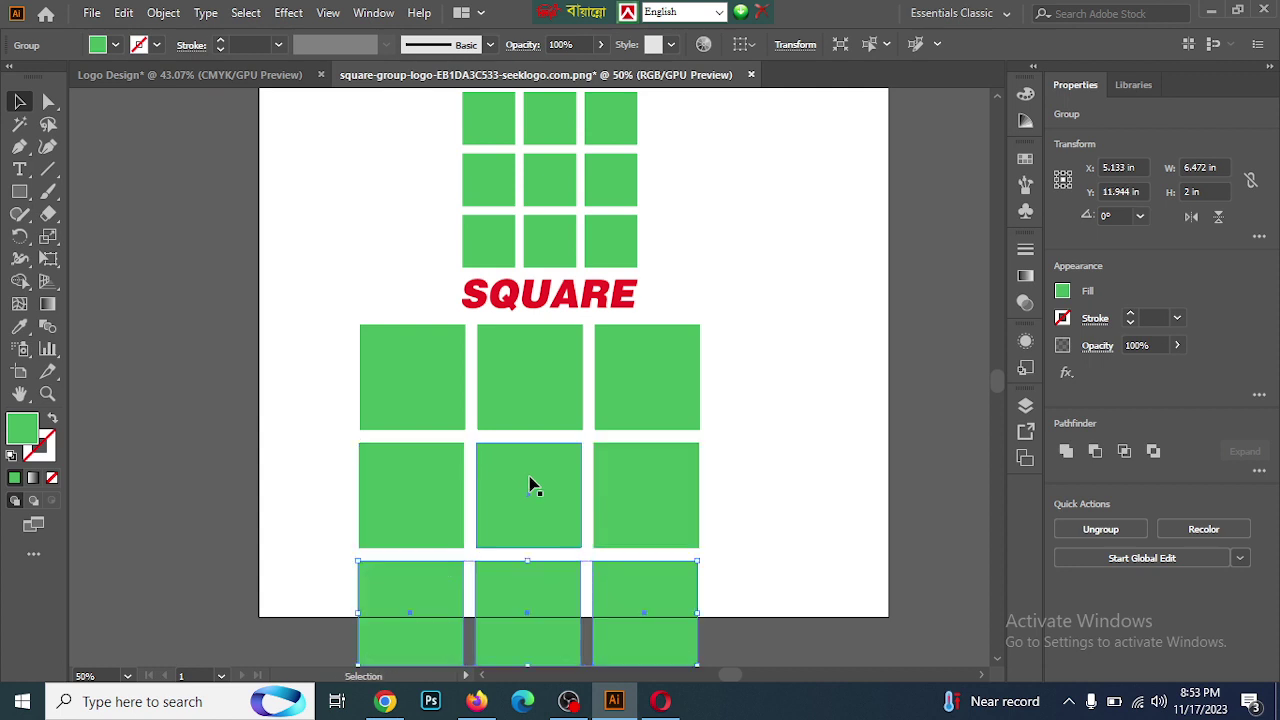
Select all three rows of squares and group them into one 3 x 3 grid
drag(334, 357, 680, 672)
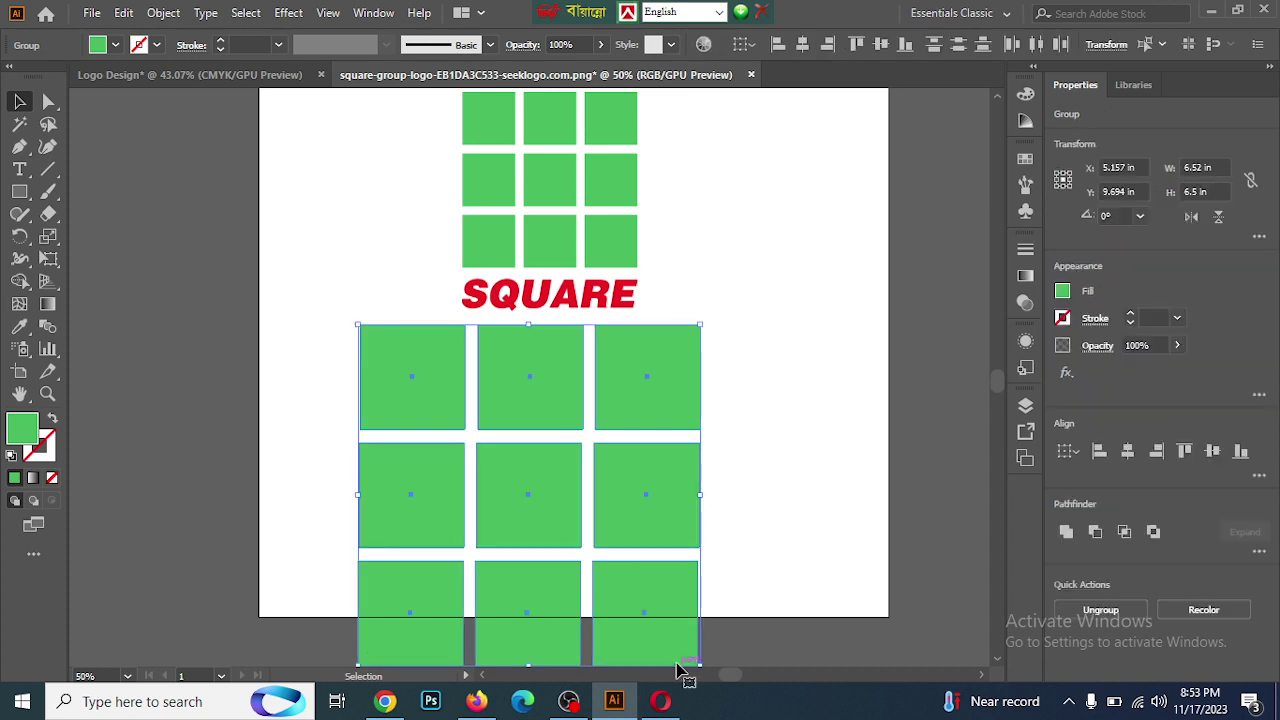
key(a)
key(v)
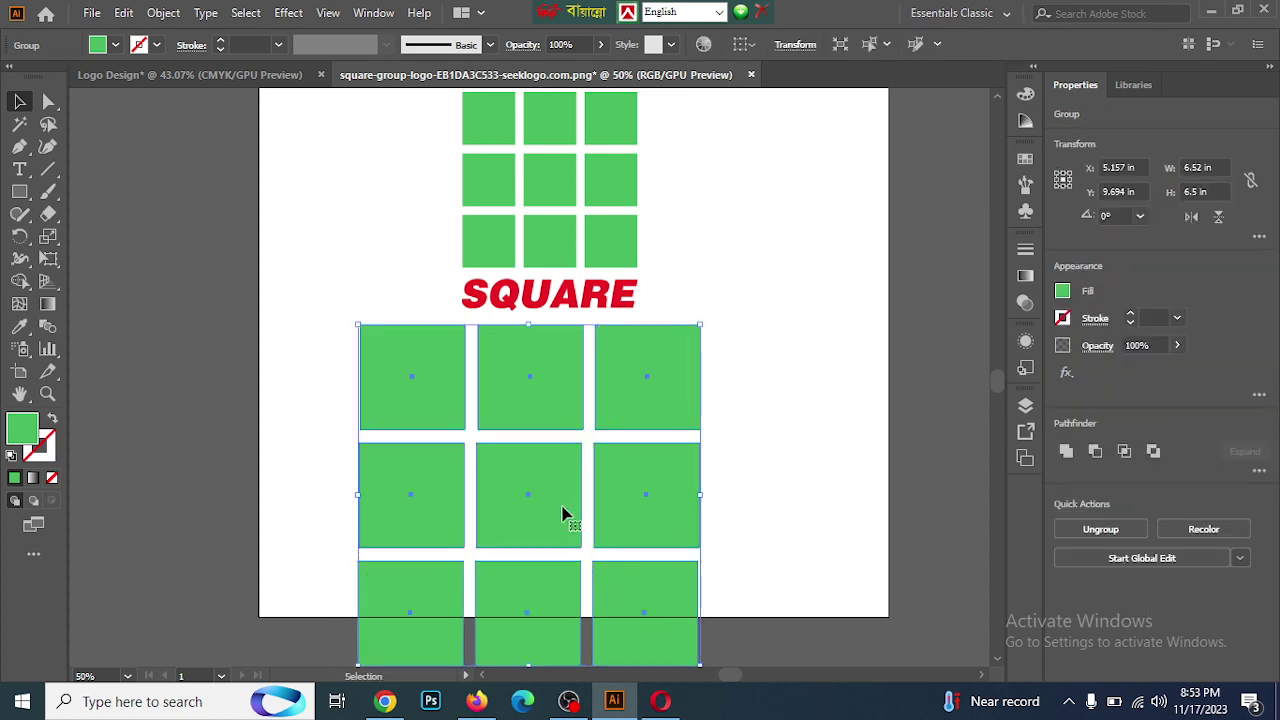
Move the grid of squares off the artboard to about X 15.13 in, Y 6.1 in and clear the selection
drag(563, 514, 591, 284)
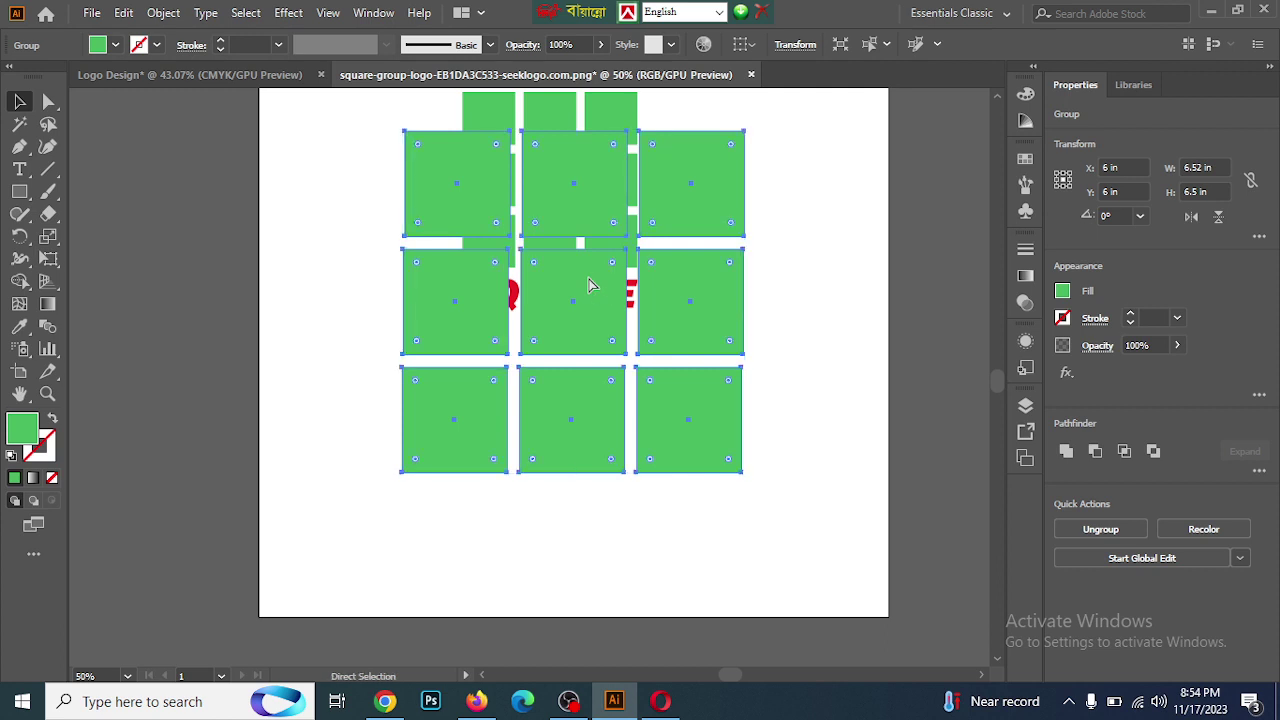
scroll(588, 285, down, 1)
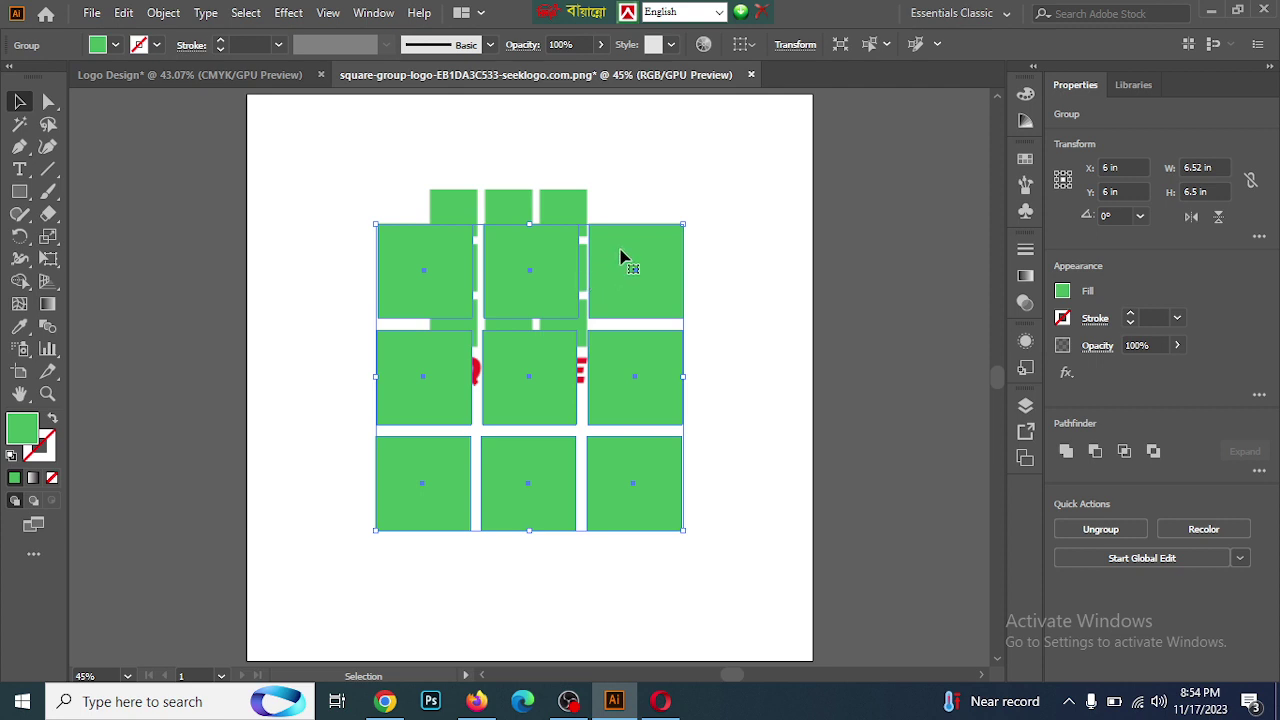
drag(620, 258, 940, 300)
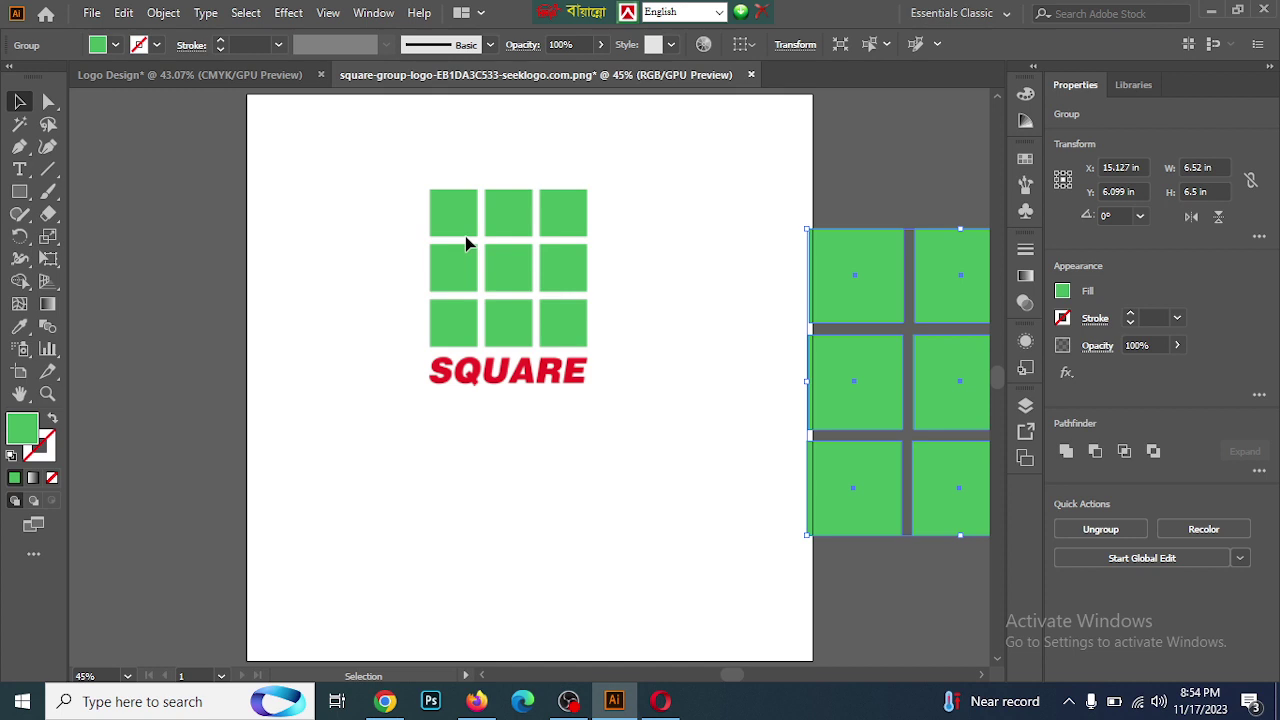
key(ctrl+shift+a)
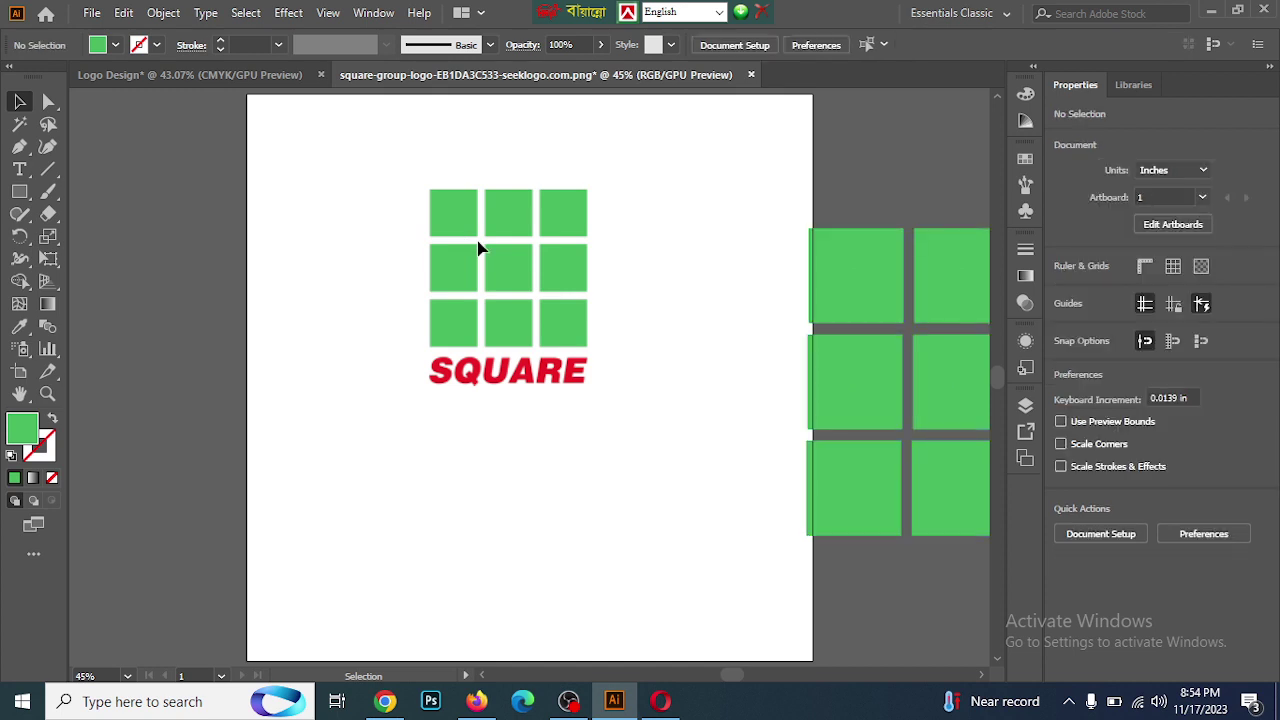
Delete the SQUARE reference image from the artboard
key(ctrl)
click(479, 377)
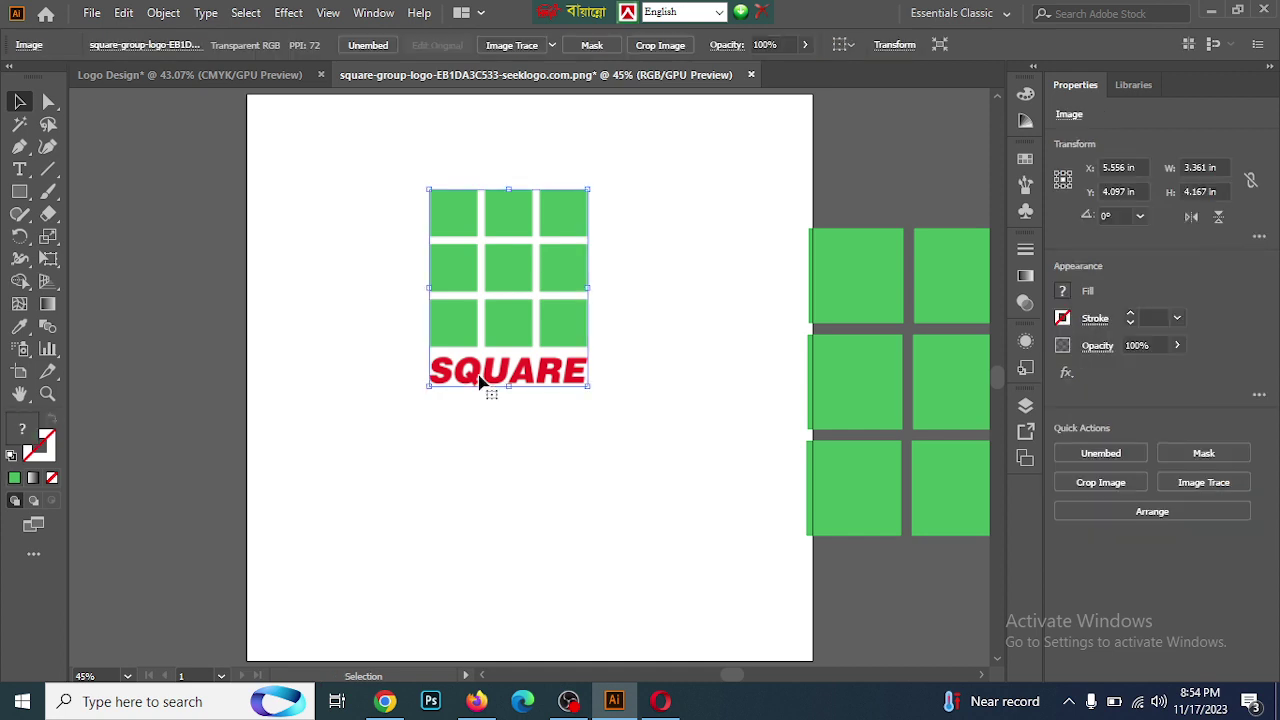
click(943, 148)
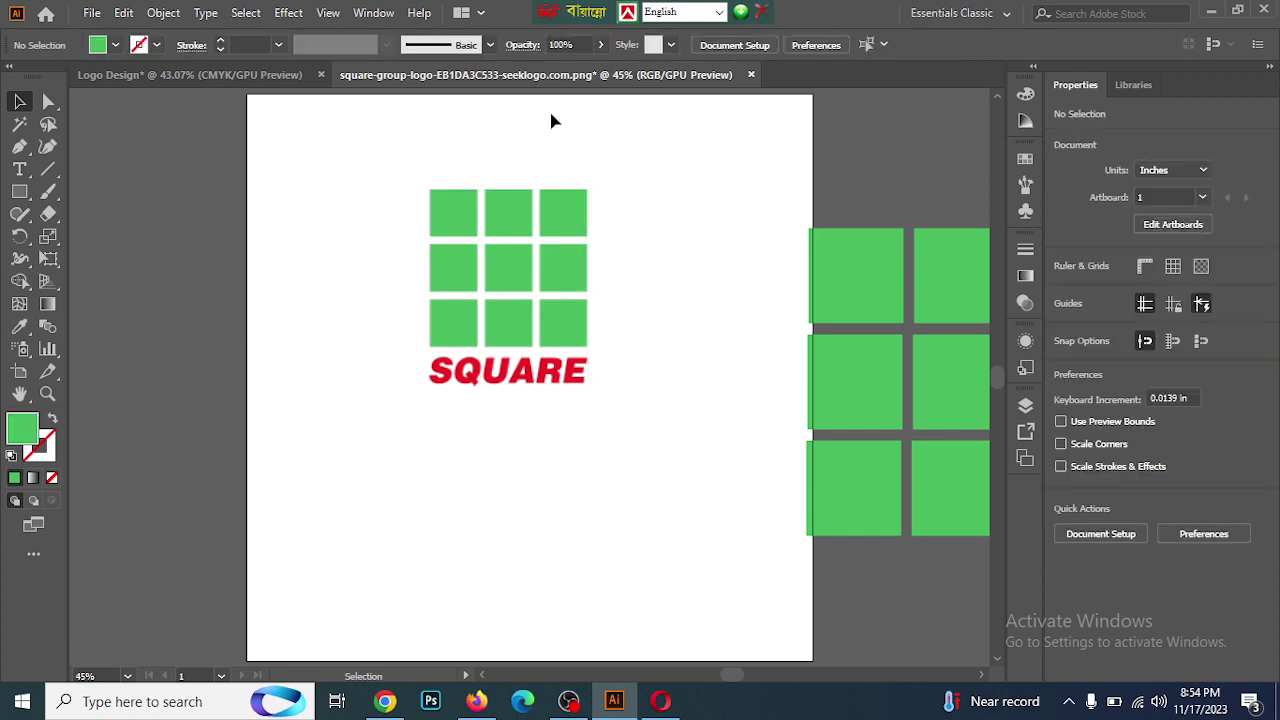
click(490, 230)
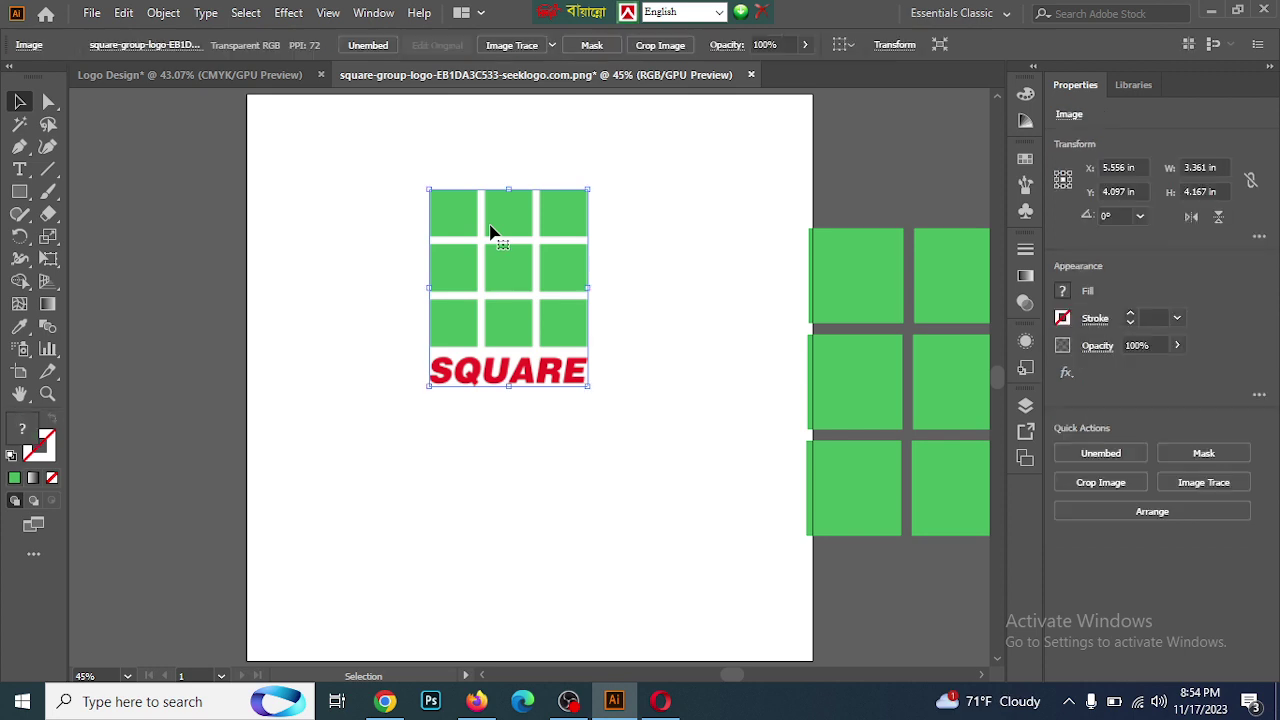
key(Delete)
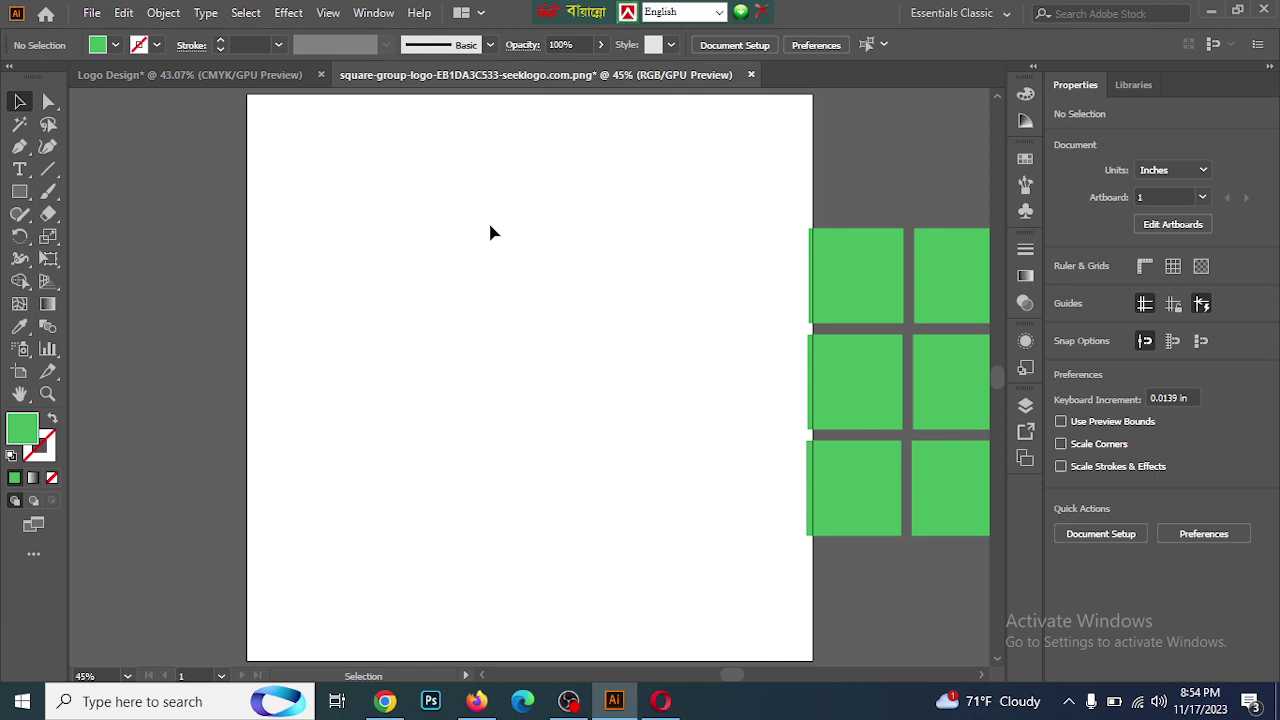
Move the grid of green squares back onto the artboard, centred horizontally at X 6 in, about Y 4.53 in
drag(490, 233, 667, 388)
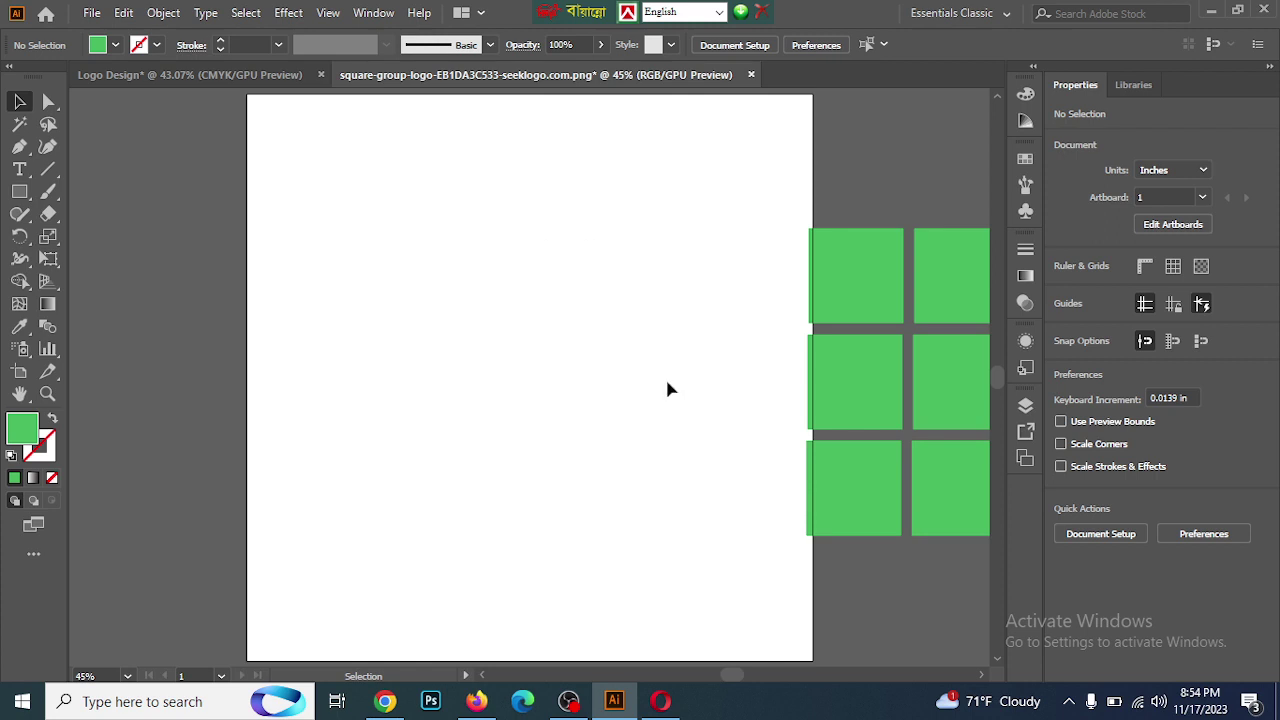
click(868, 303)
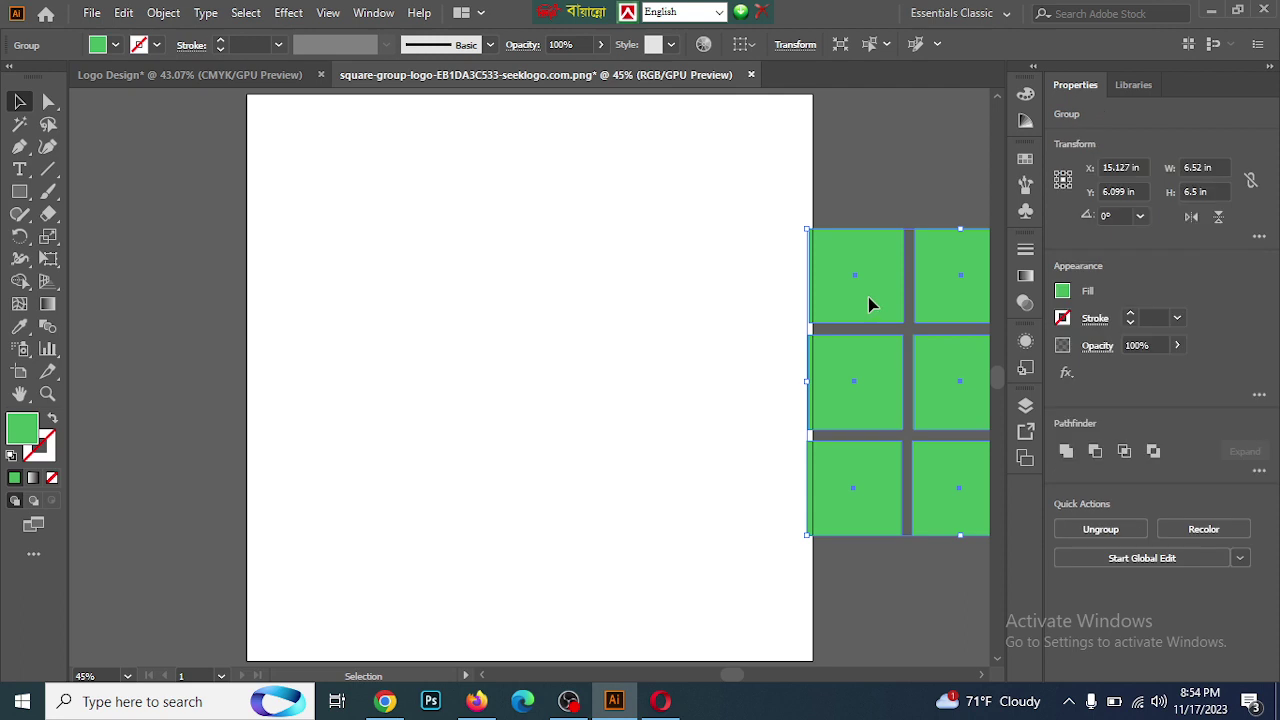
drag(868, 297, 440, 229)
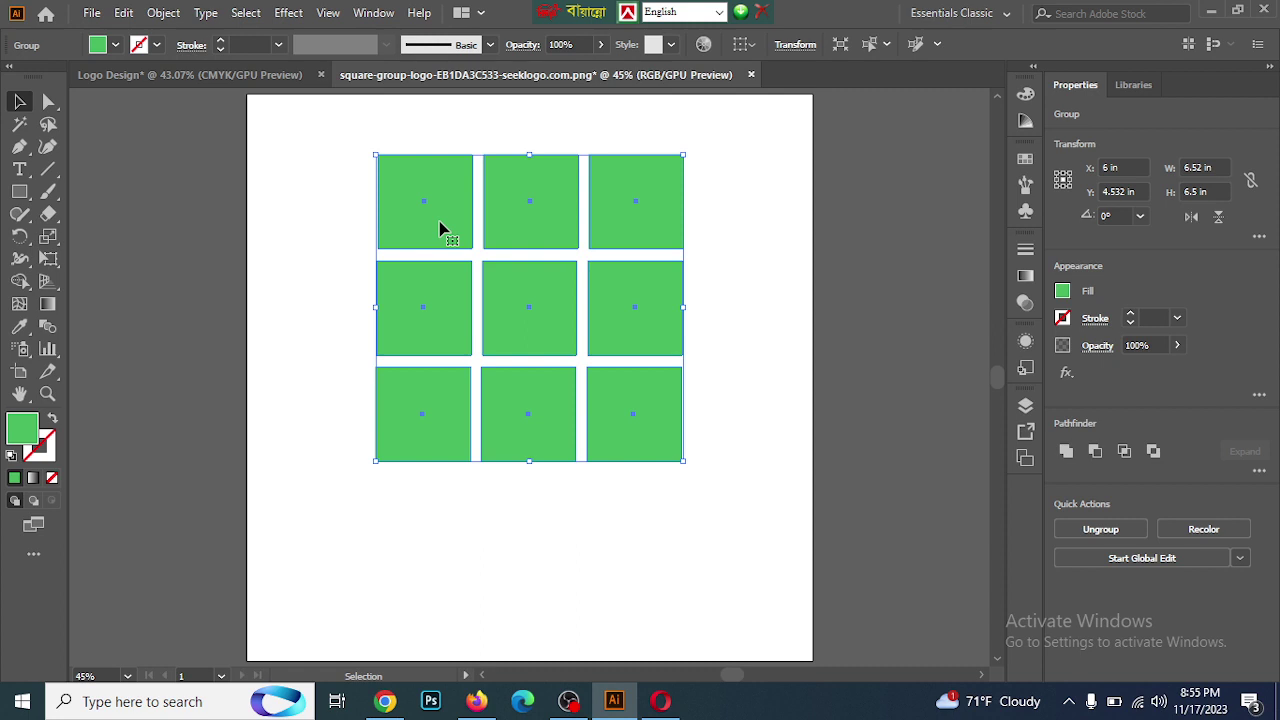
Place a new point text object below the grid with the Type tool and set its font size to 72 pt
click(20, 170)
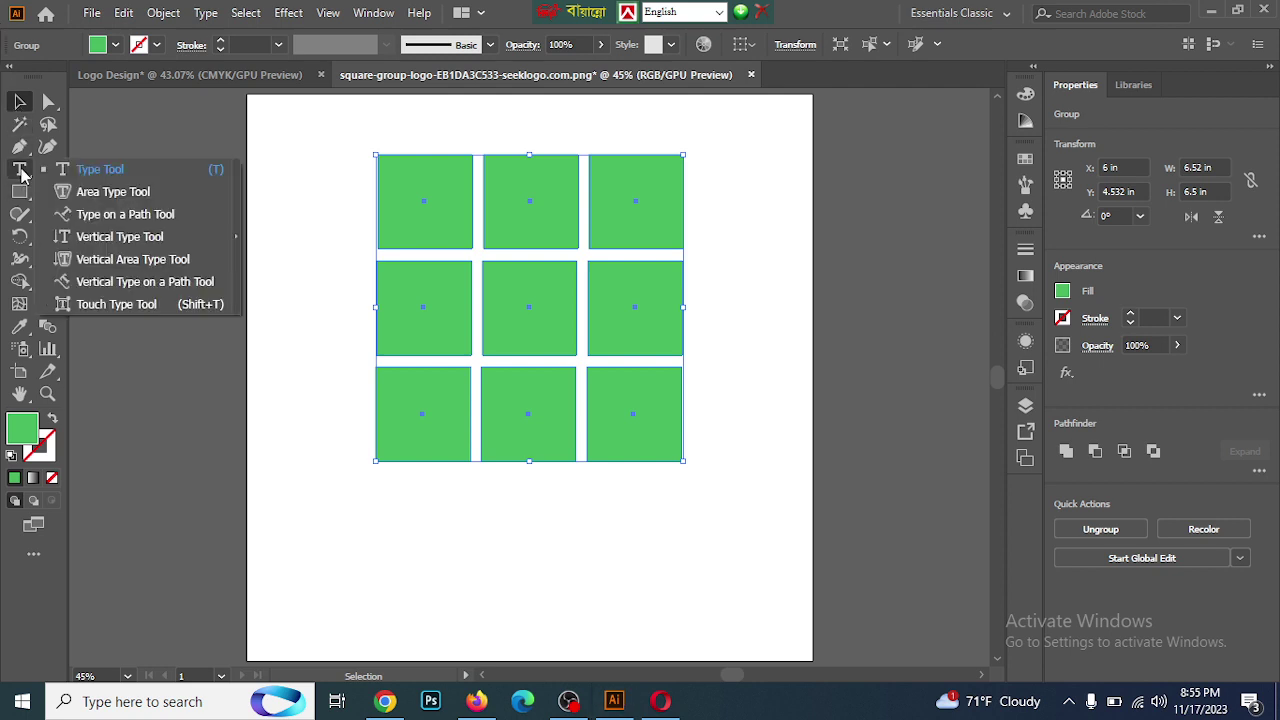
click(84, 172)
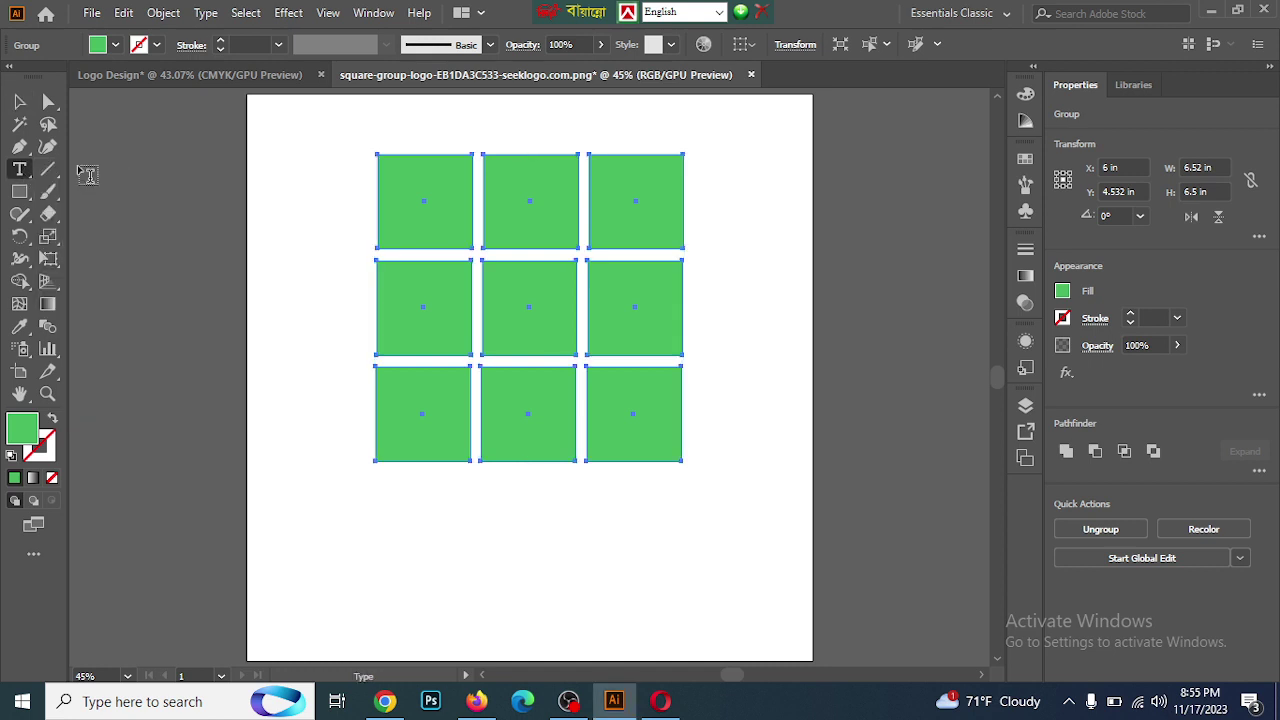
click(412, 503)
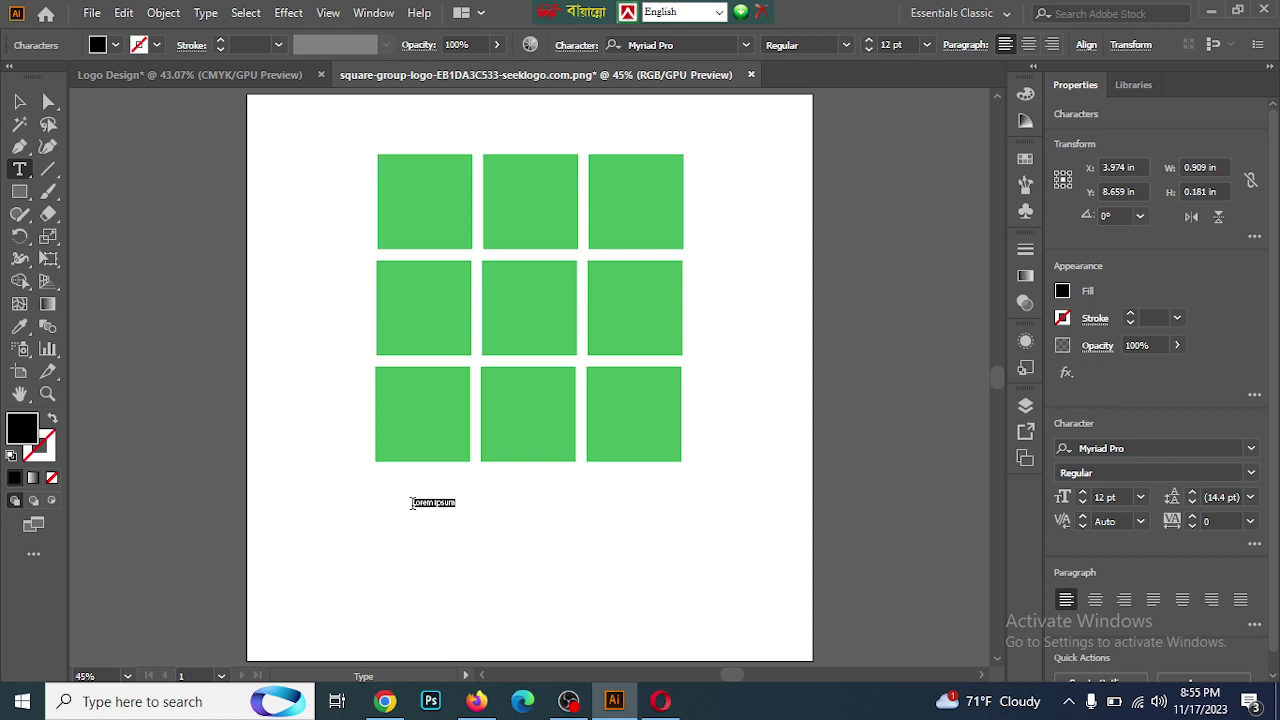
scroll(412, 503, left, 2)
scroll(414, 514, right, 1)
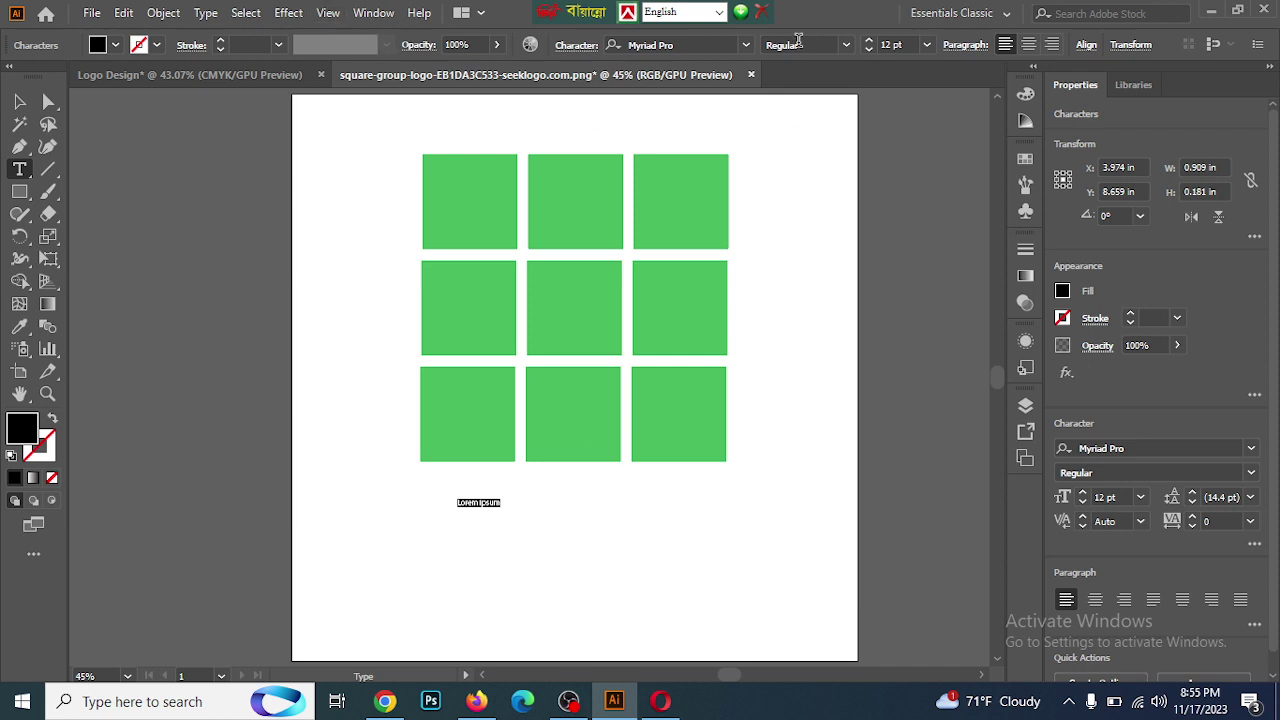
click(928, 46)
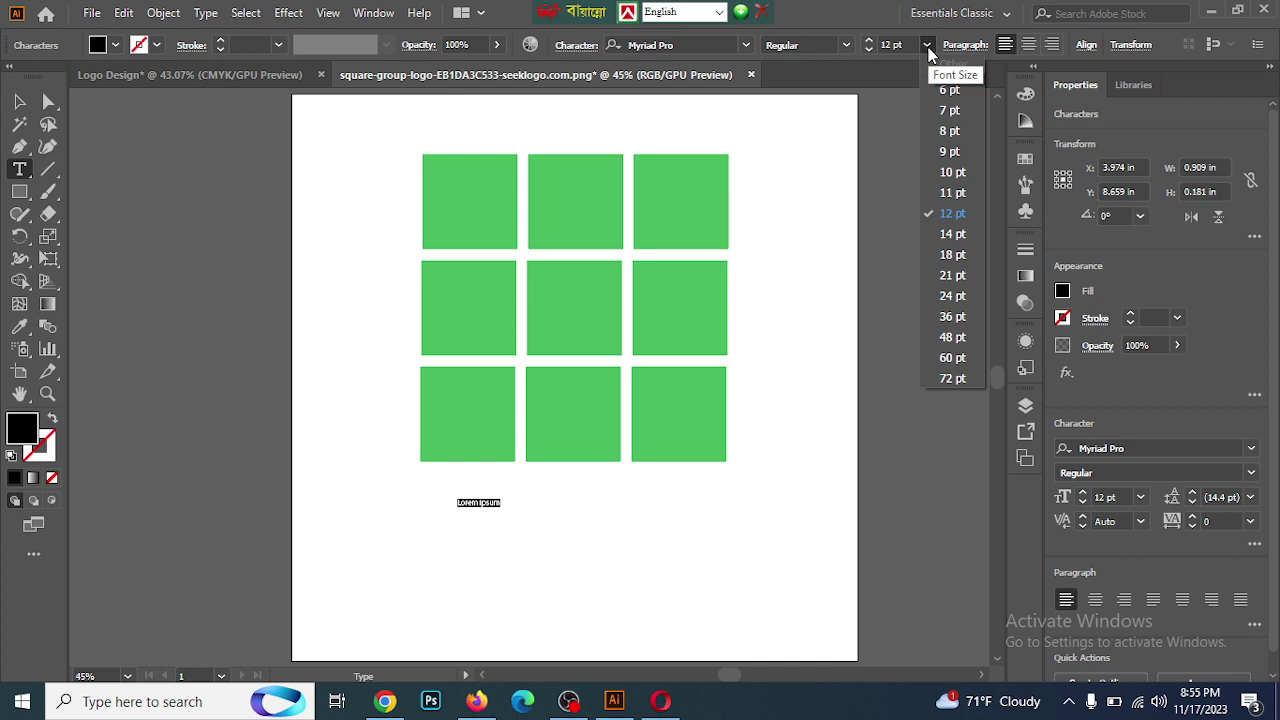
click(953, 378)
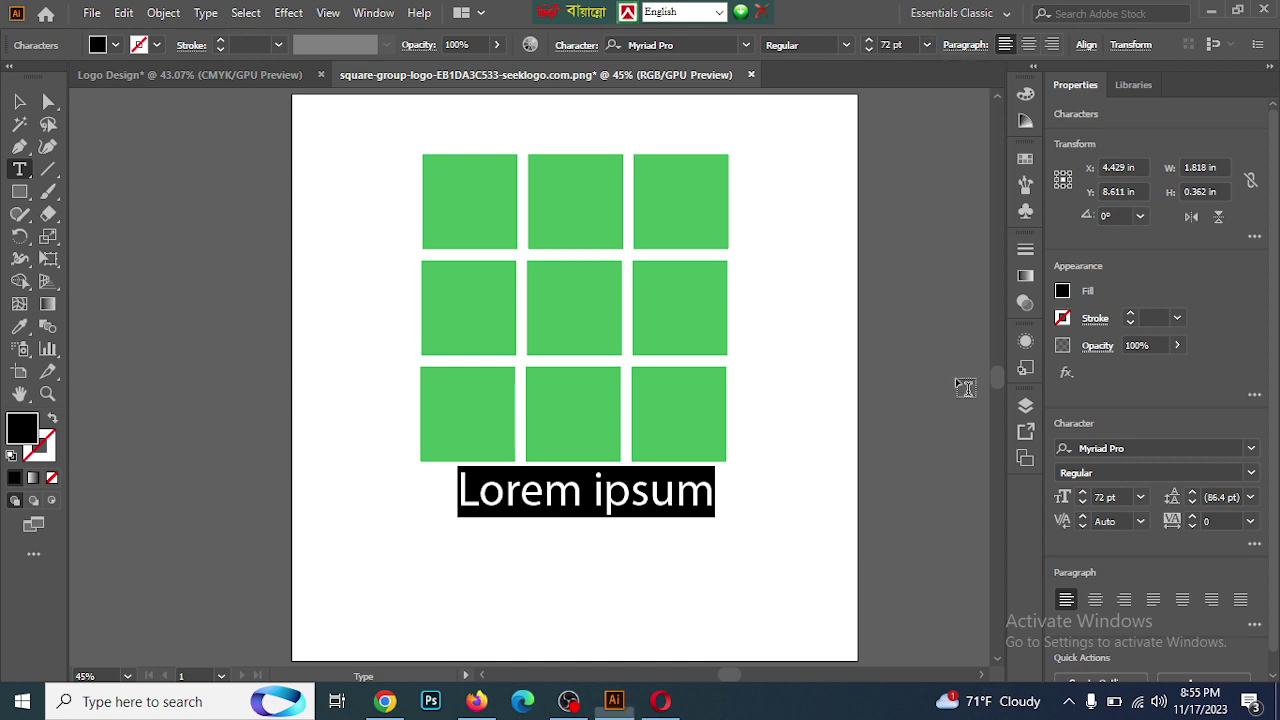
Set the font size of the placeholder text below the grid to 80 pt
click(911, 44)
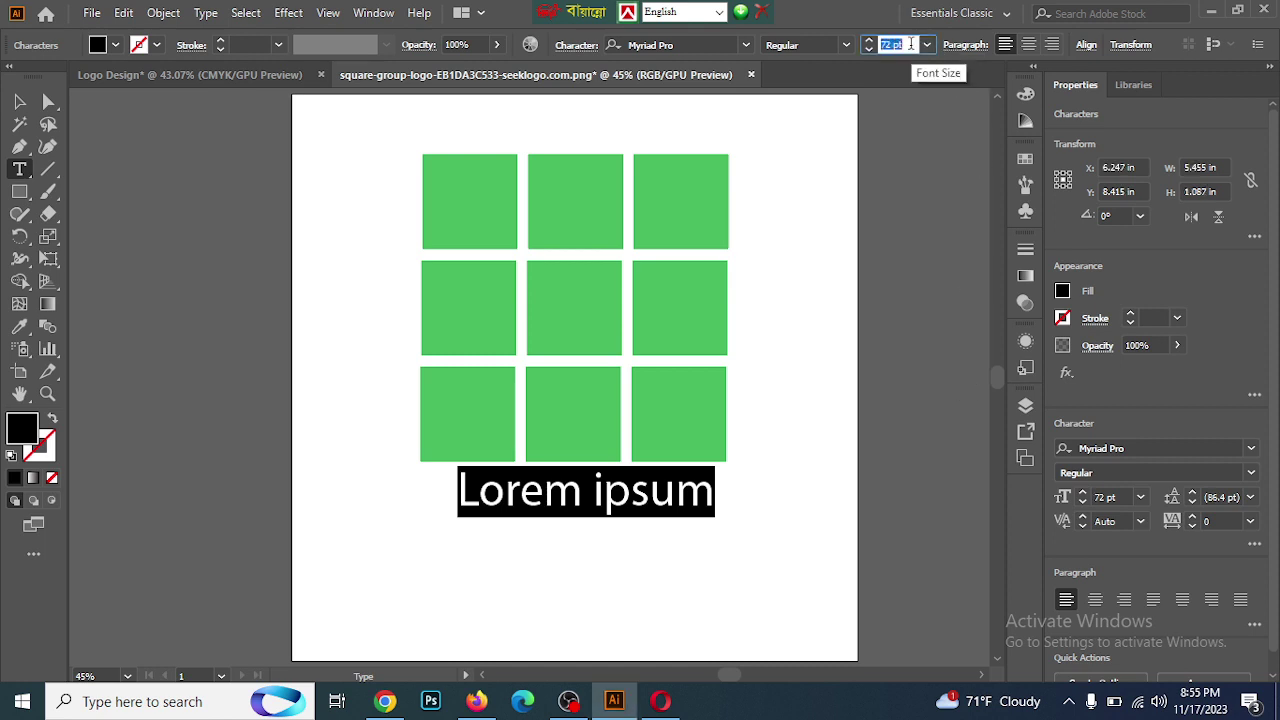
text(80)
key(Return)
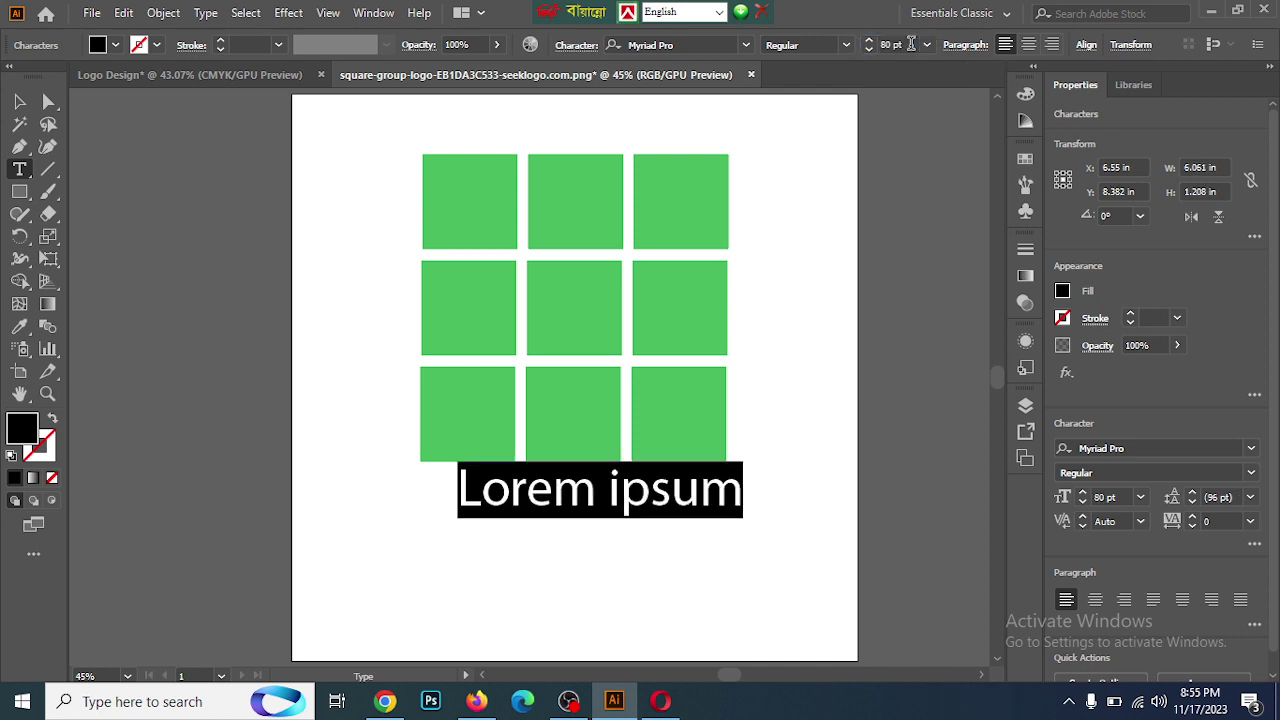
Set the font size of the selected placeholder text to 100 pt
click(910, 44)
double_click(910, 44)
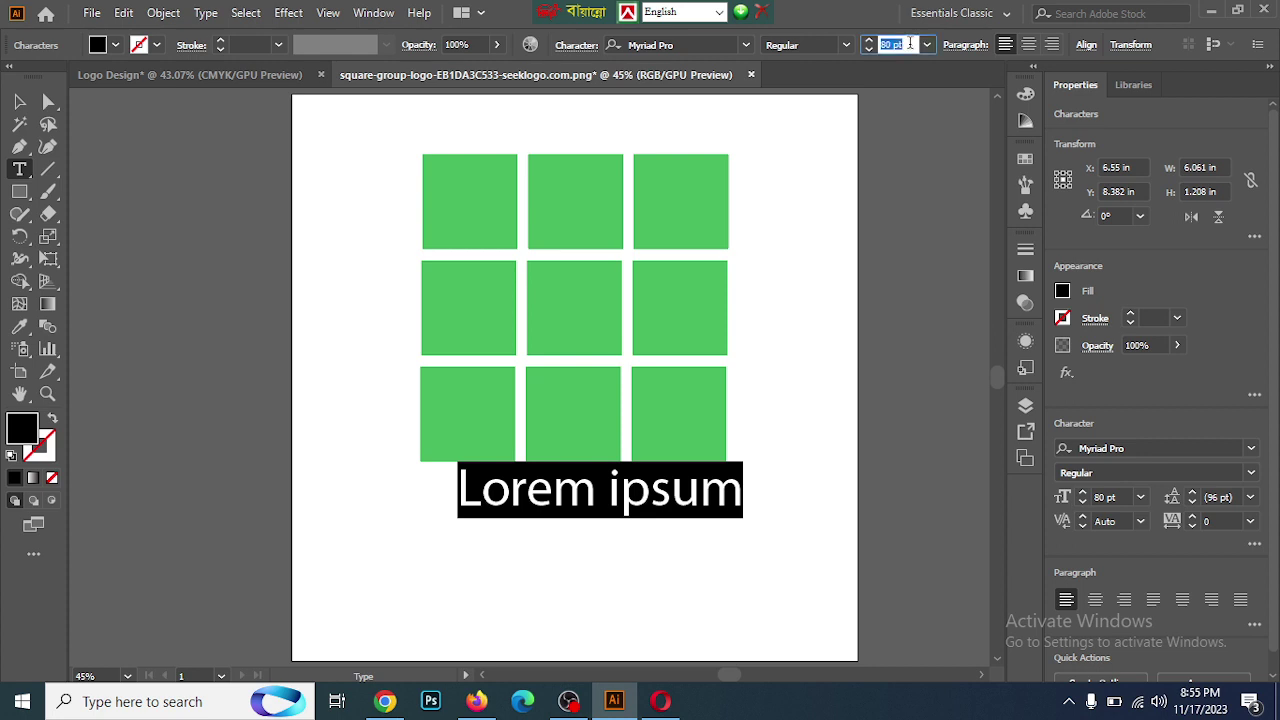
text(100)
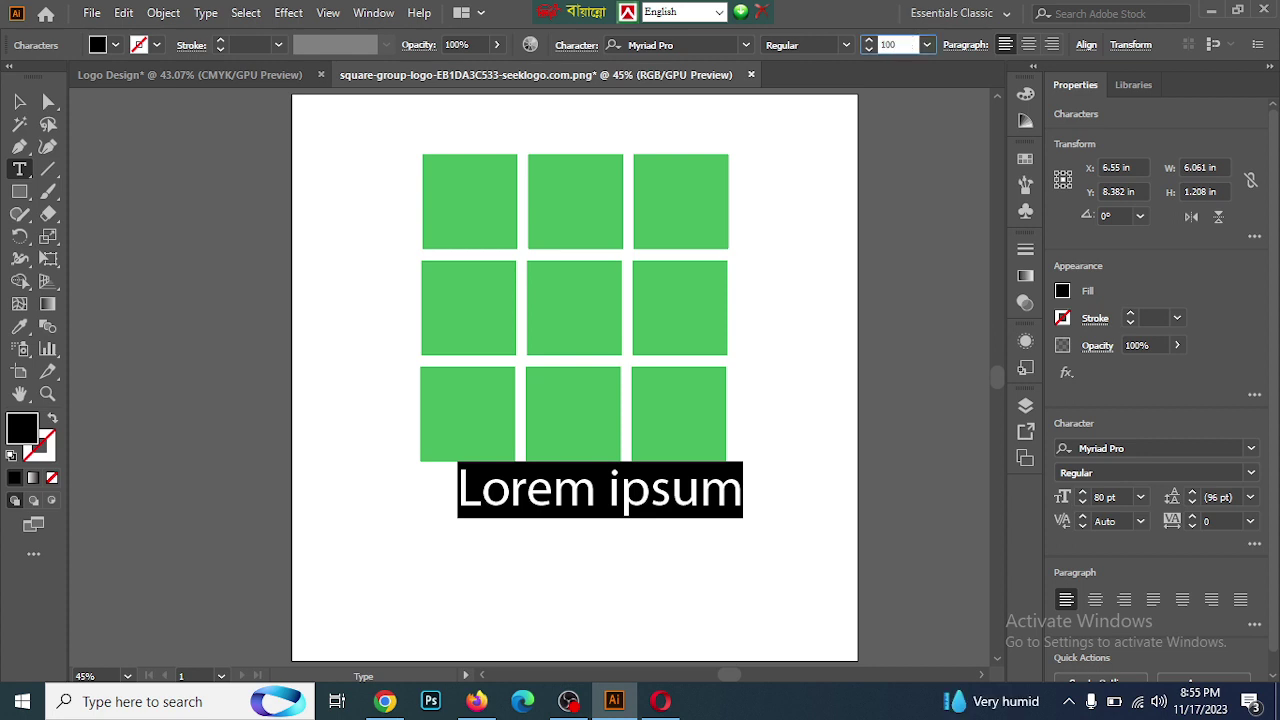
key(Return)
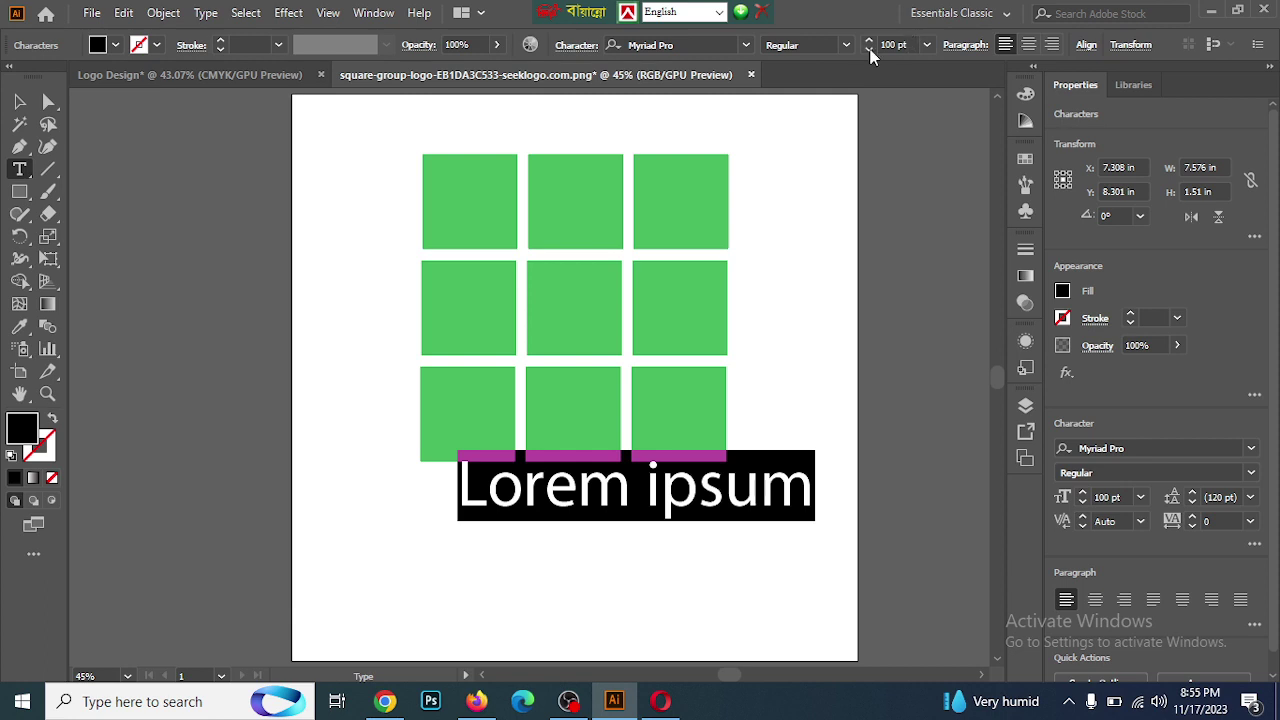
click(846, 47)
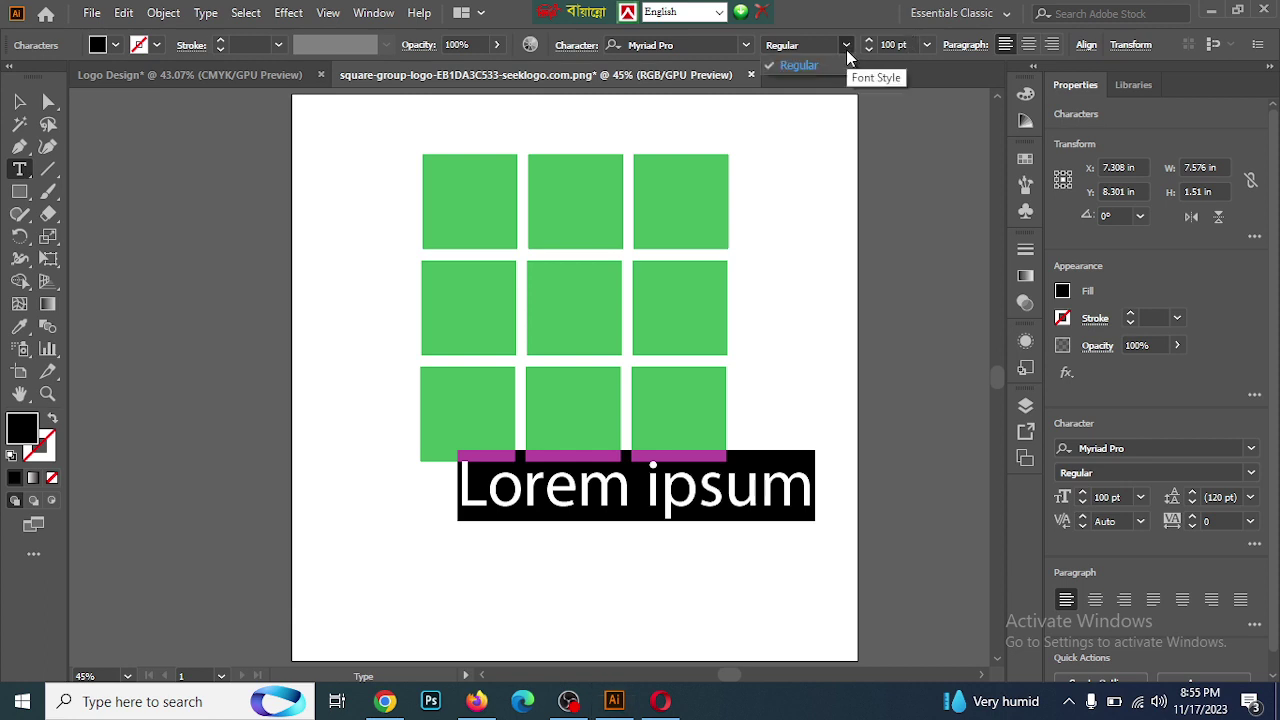
click(808, 14)
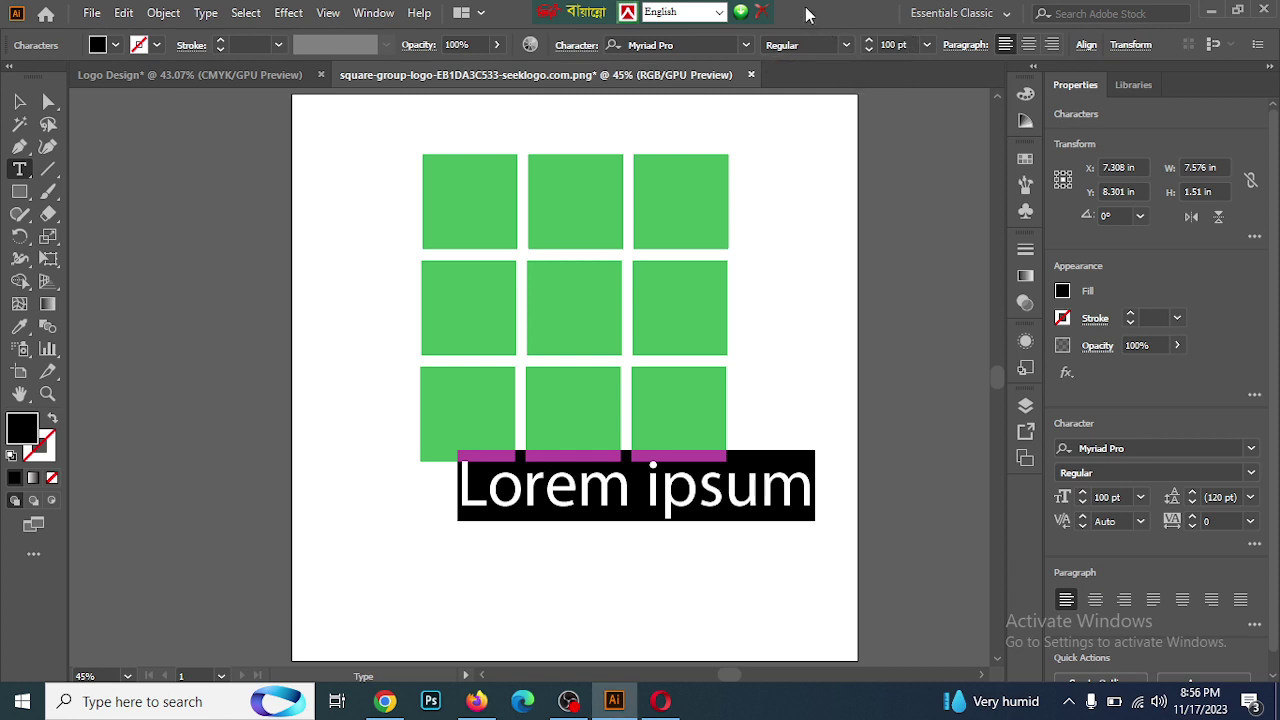
click(744, 48)
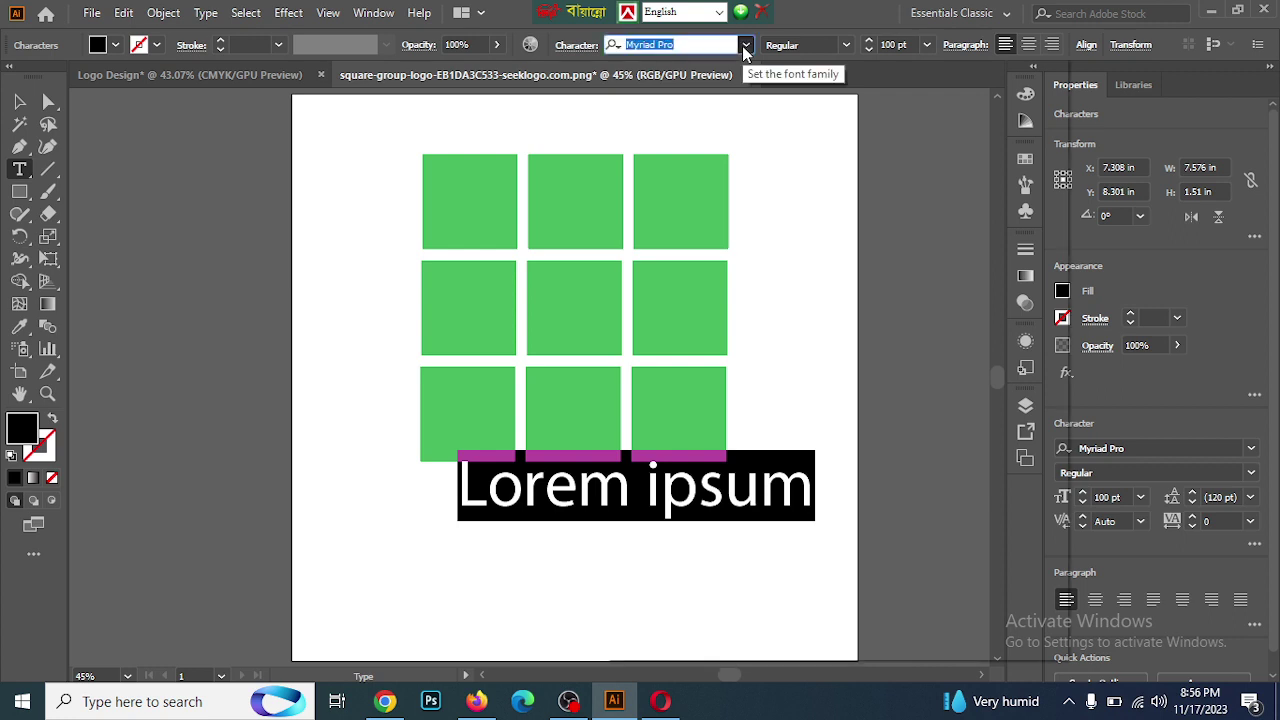
click(744, 48)
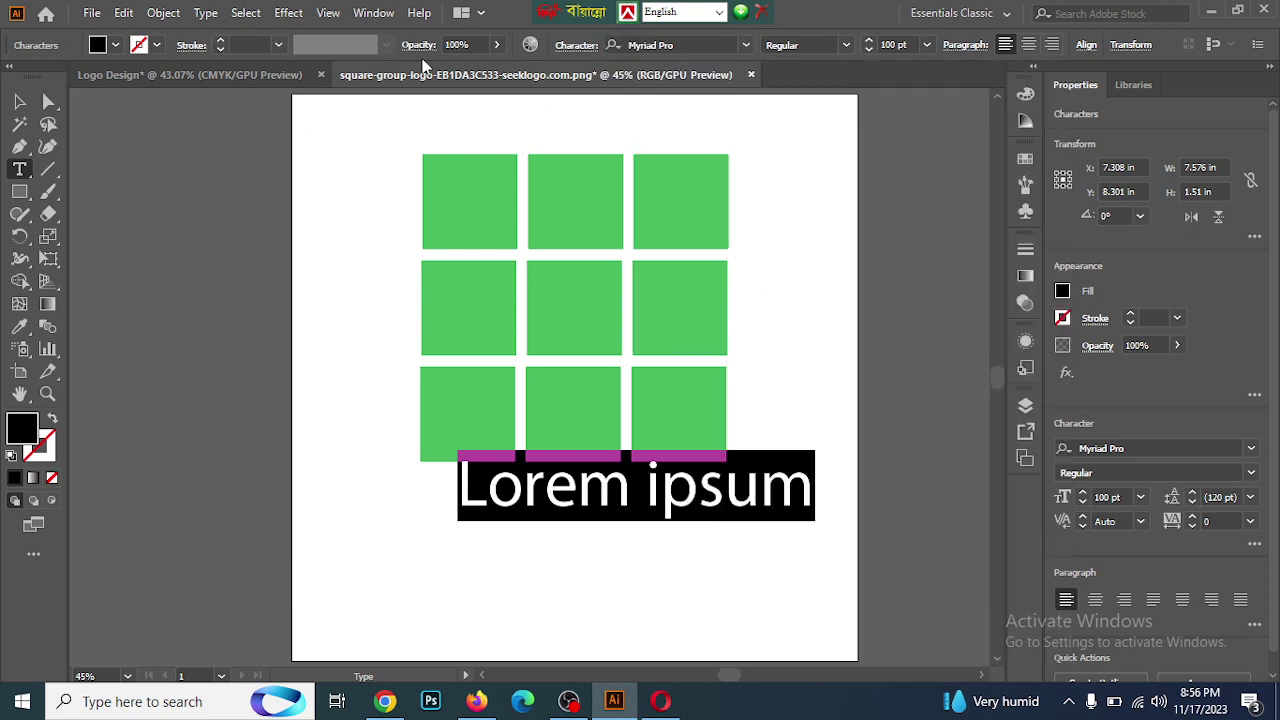
click(578, 46)
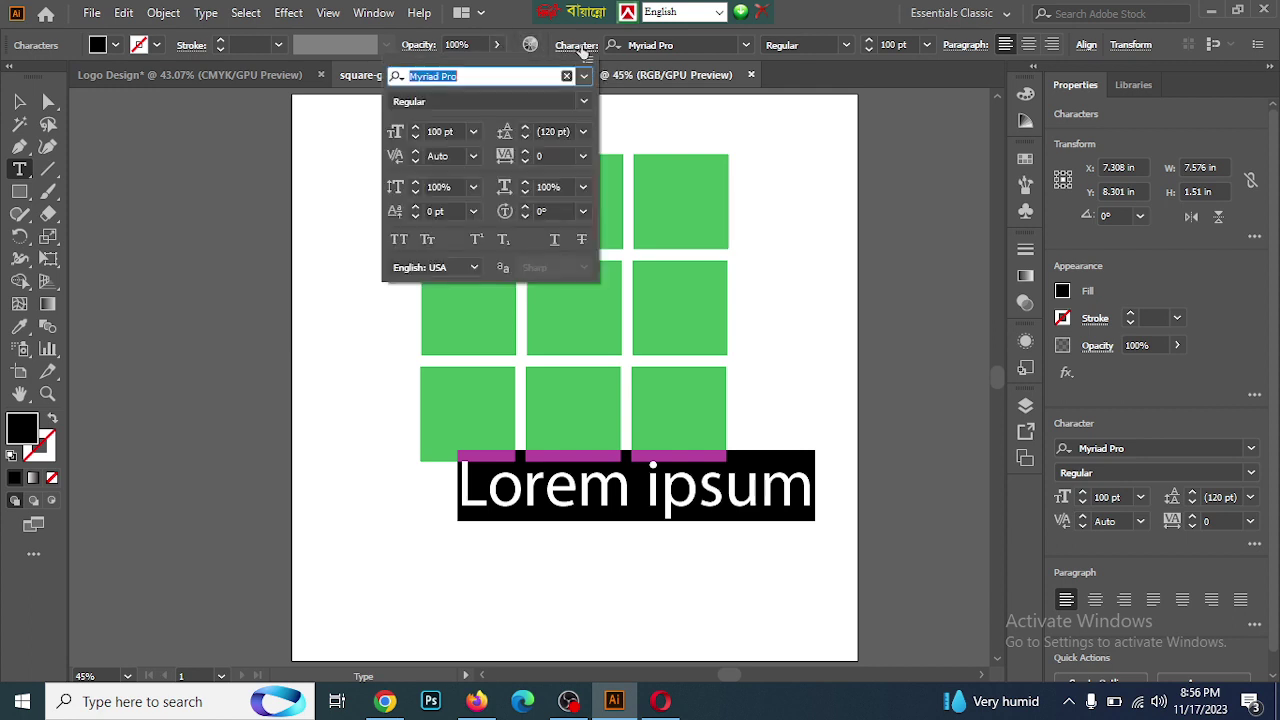
click(584, 102)
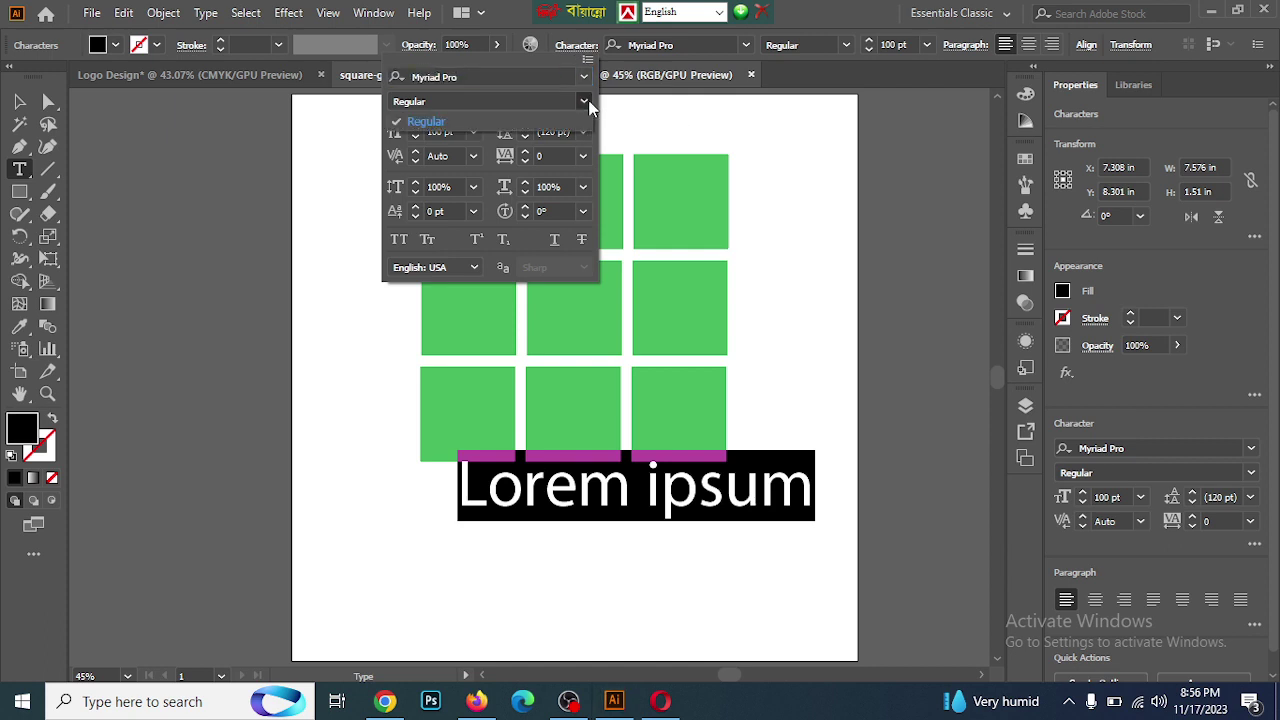
click(584, 102)
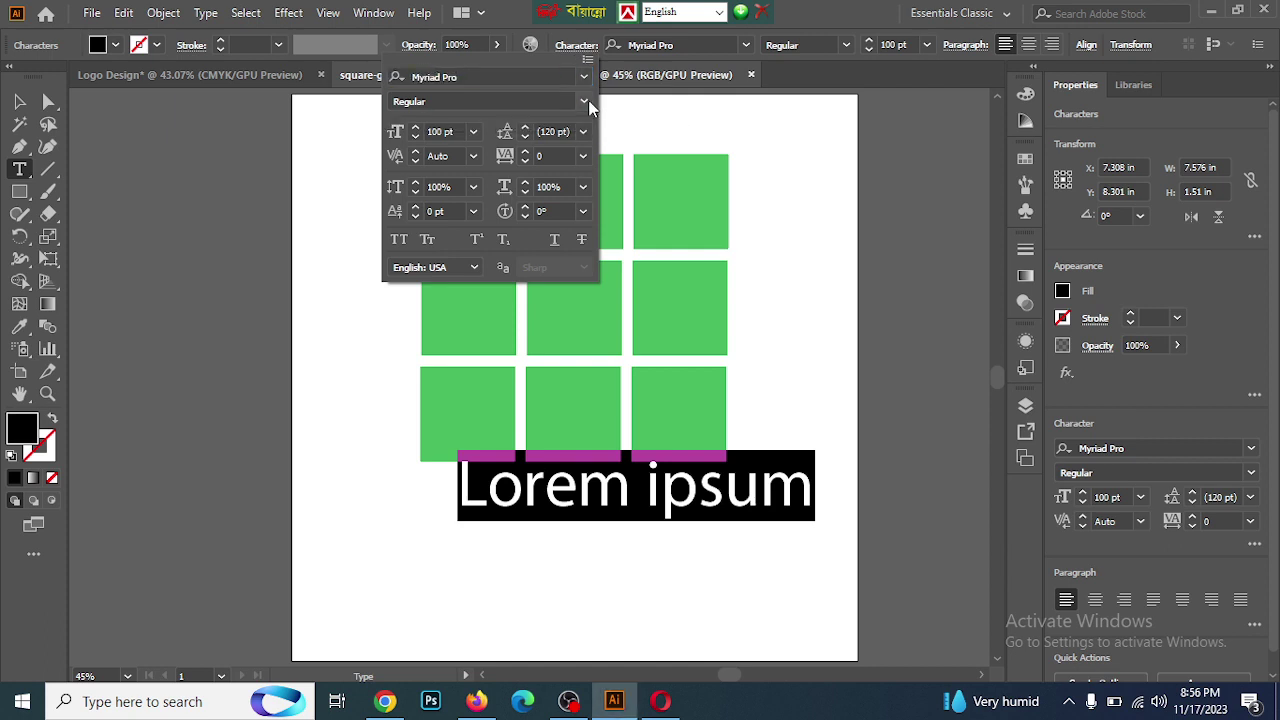
Set the placeholder text's font to Times New Roman Bold and move the text left to about X 6.27 in
click(745, 46)
click(745, 46)
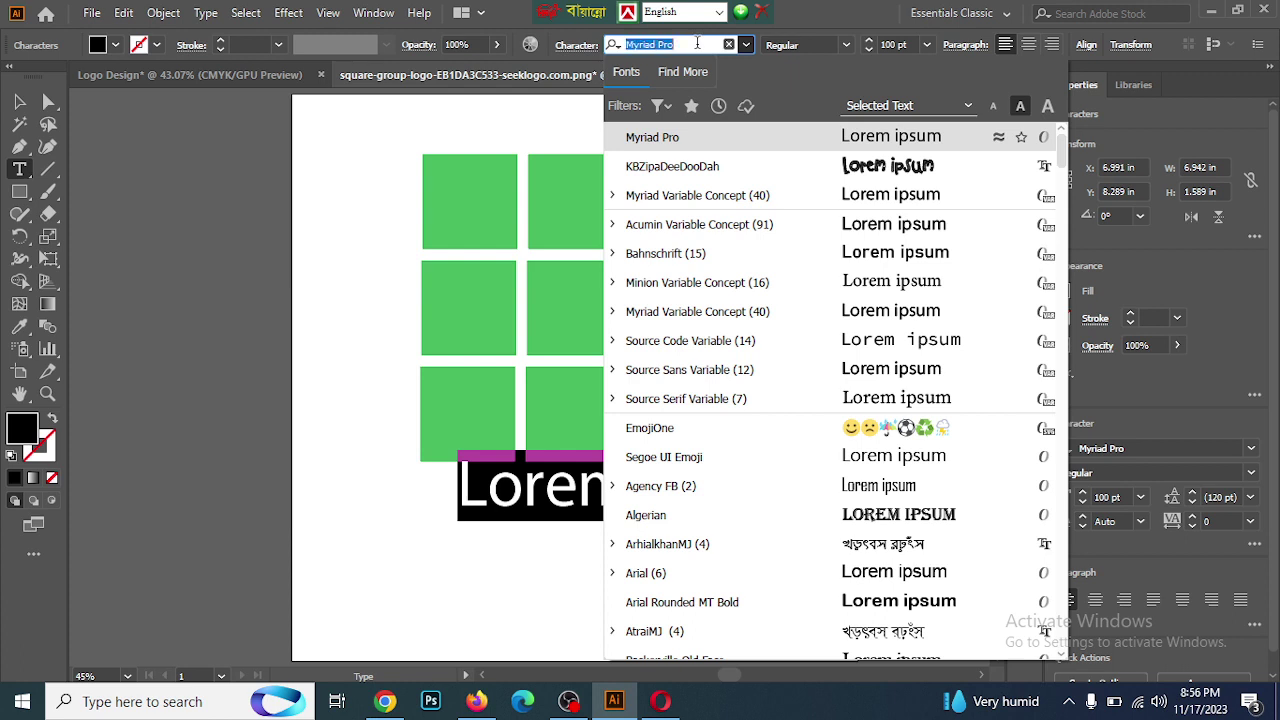
text(t)
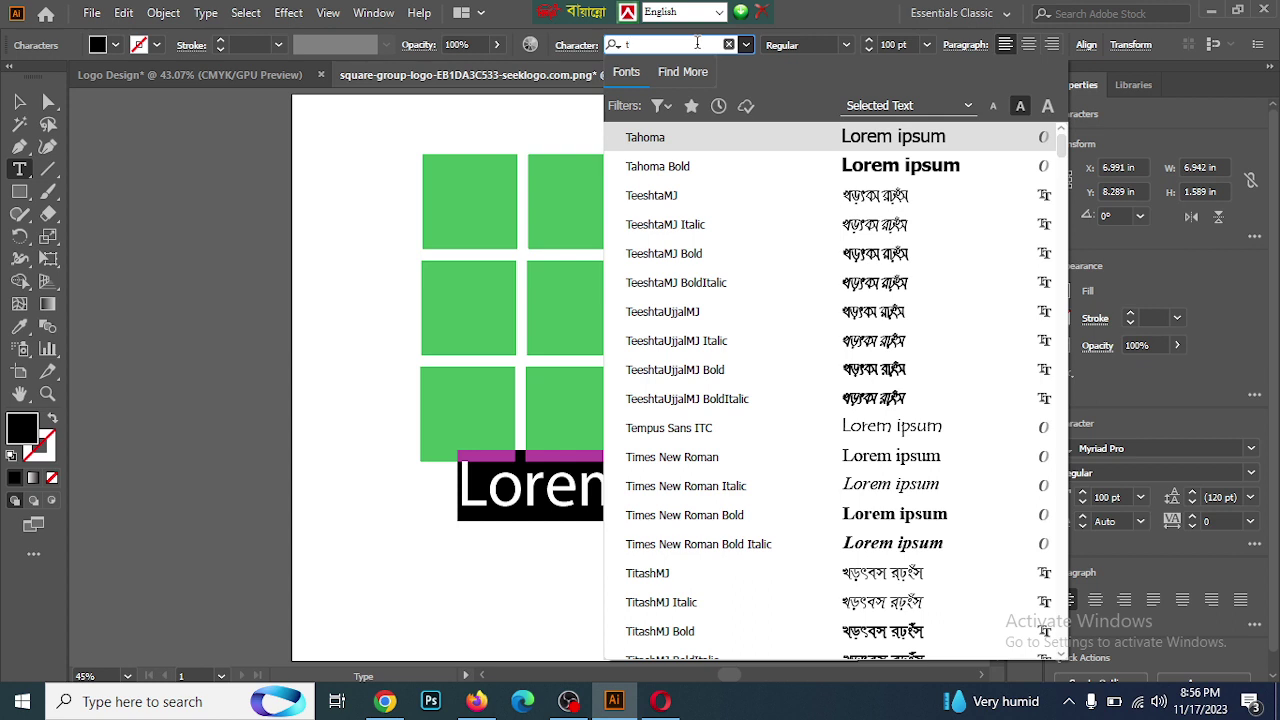
text(i)
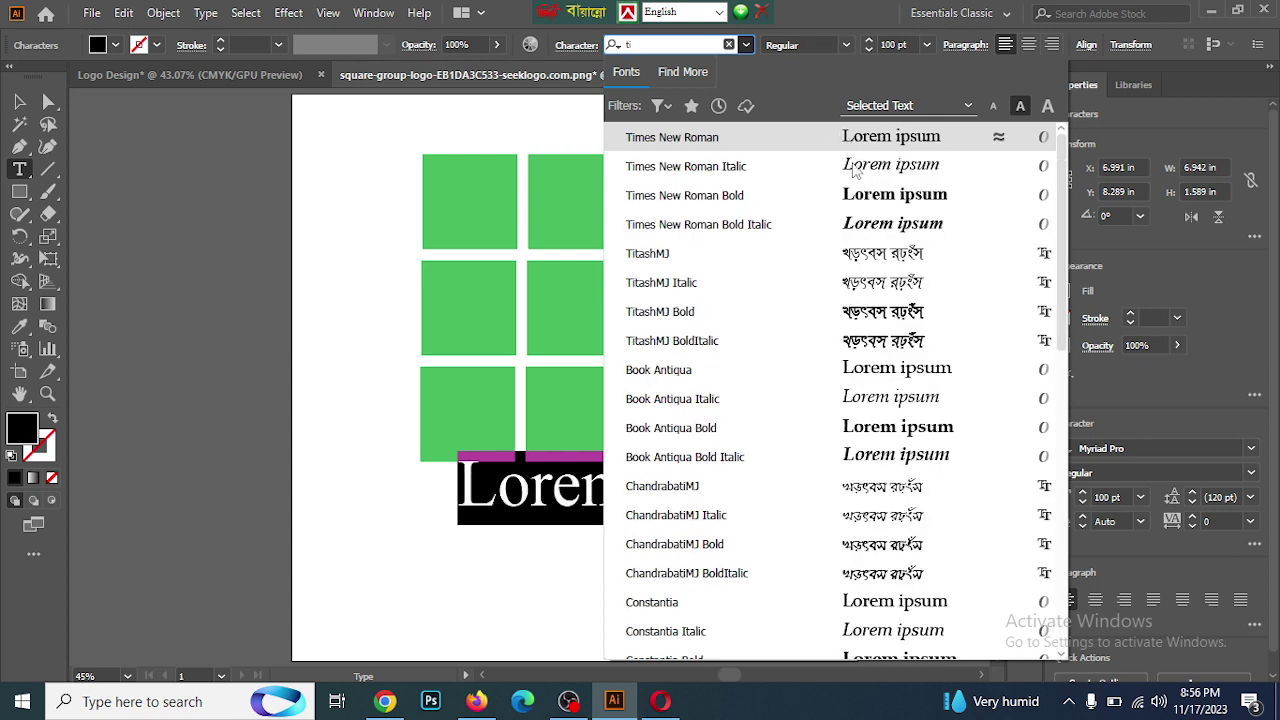
click(855, 206)
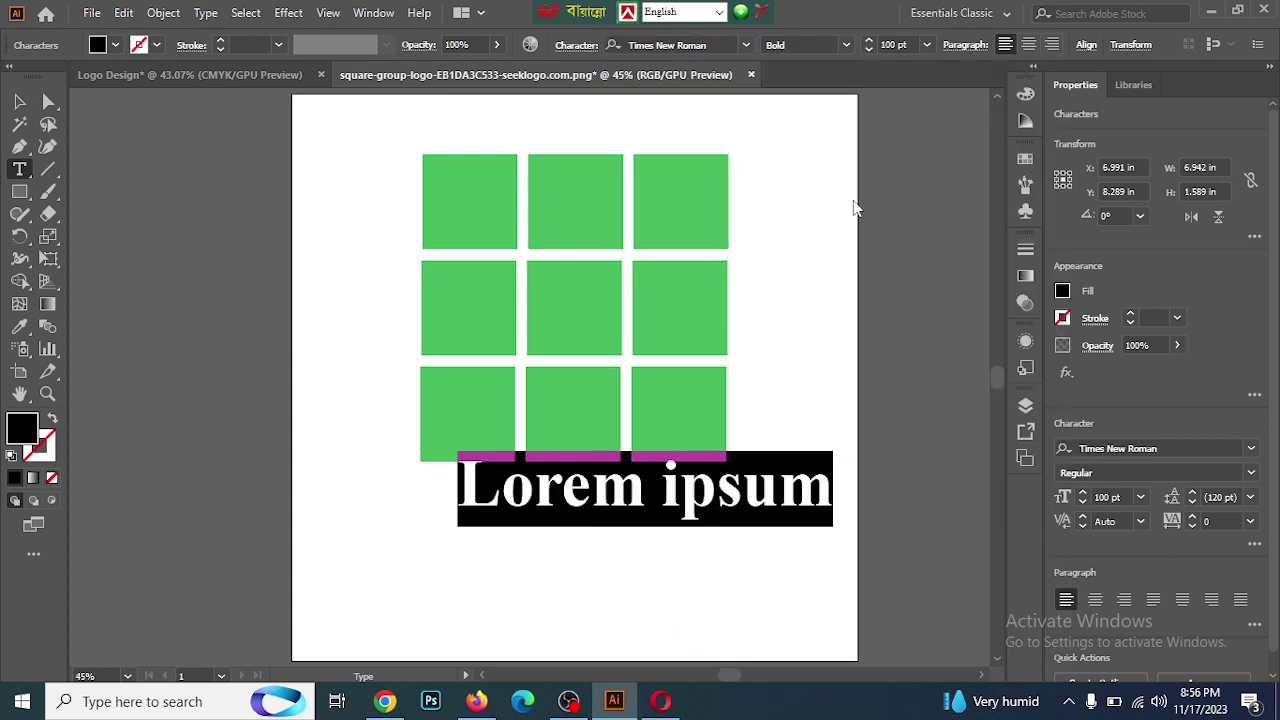
click(21, 104)
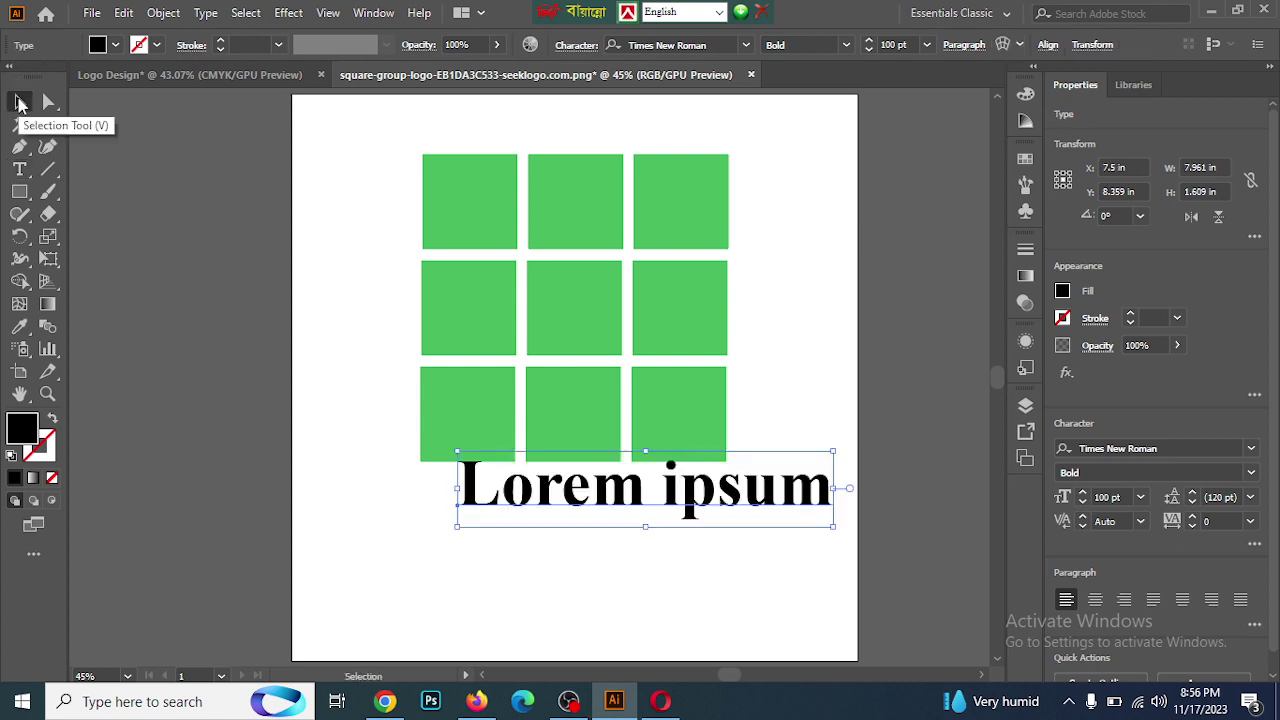
drag(621, 487, 563, 488)
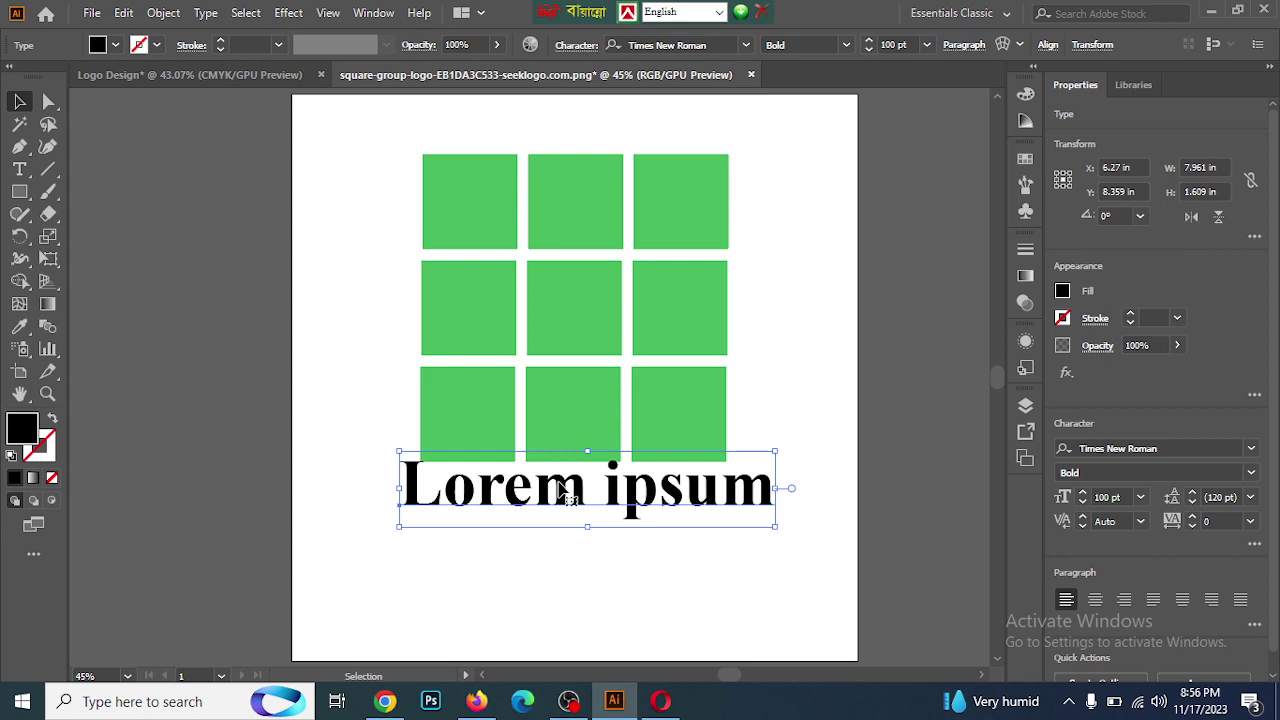
Compare with the SQUARE reference logo in the browser, and set the placeholder text's font style in Illustrator to Bold Italic
click(1211, 11)
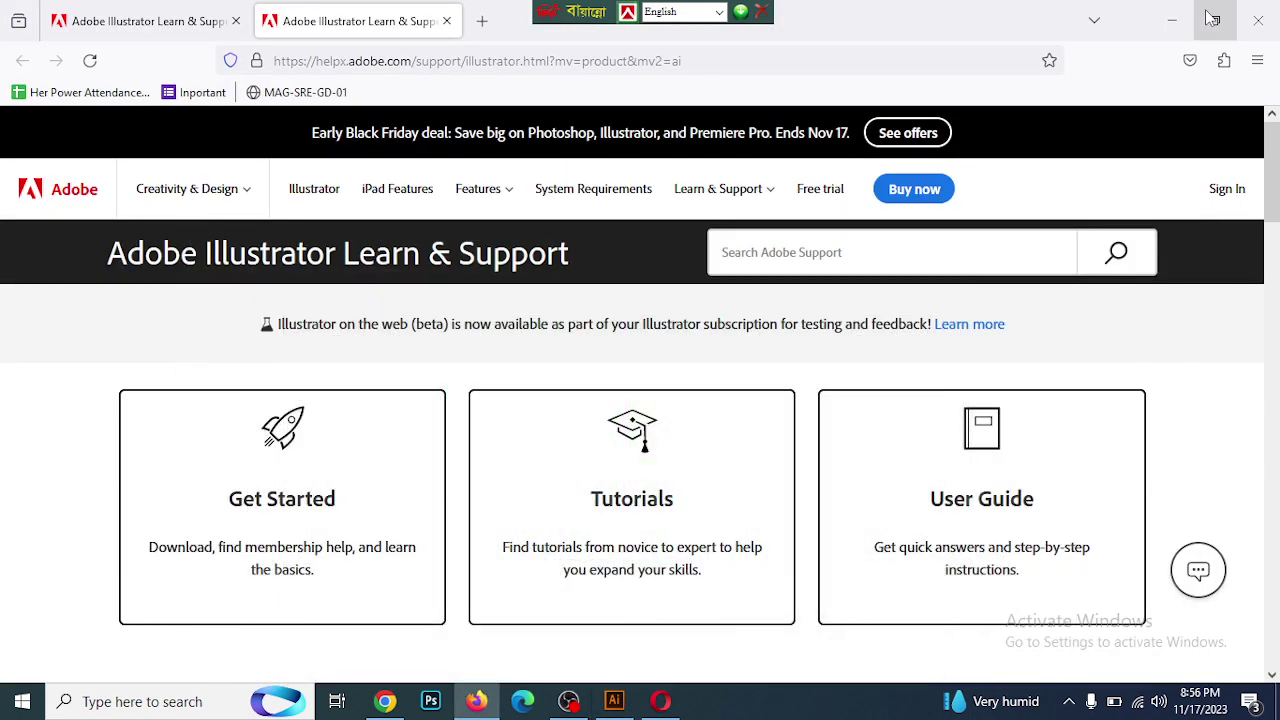
click(1178, 22)
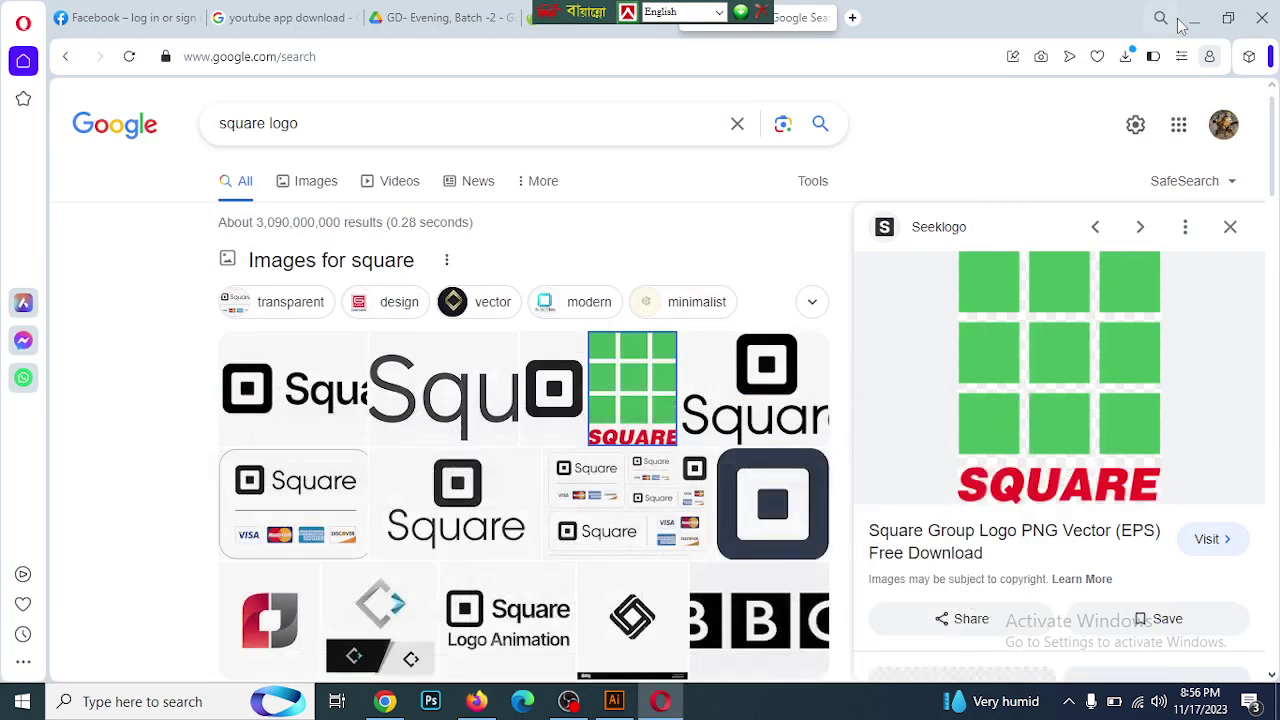
click(1016, 487)
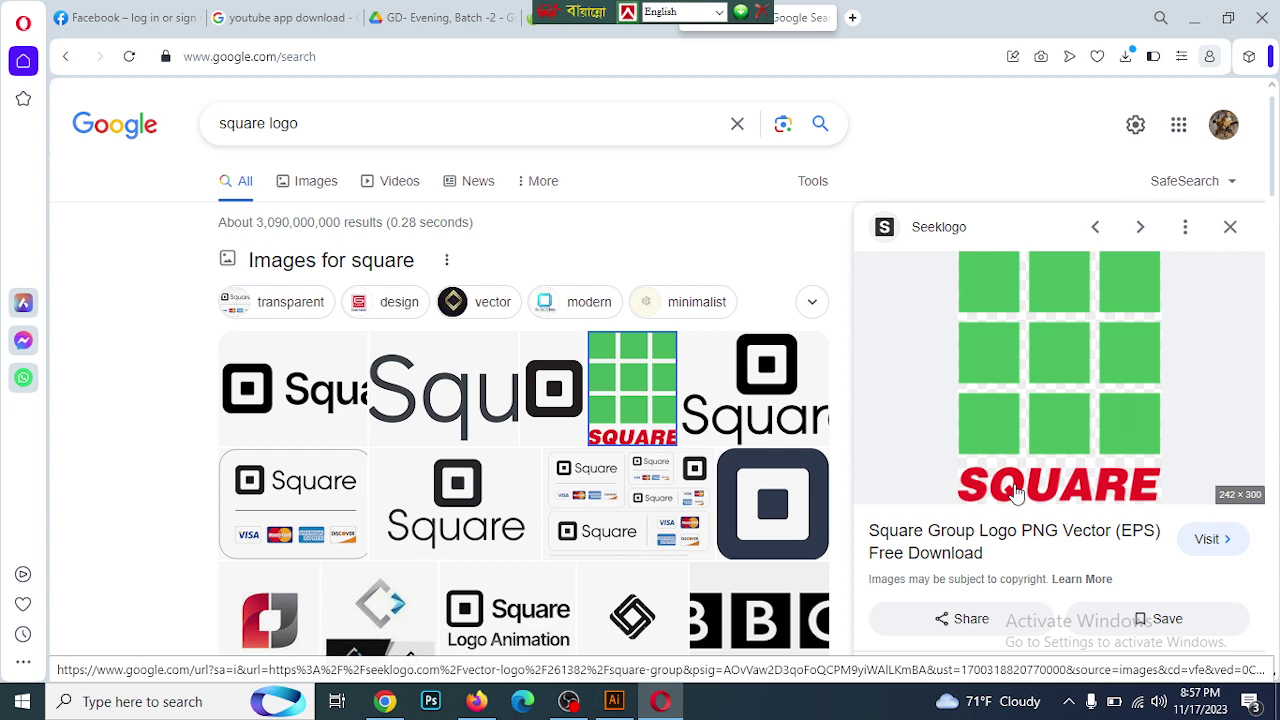
click(614, 703)
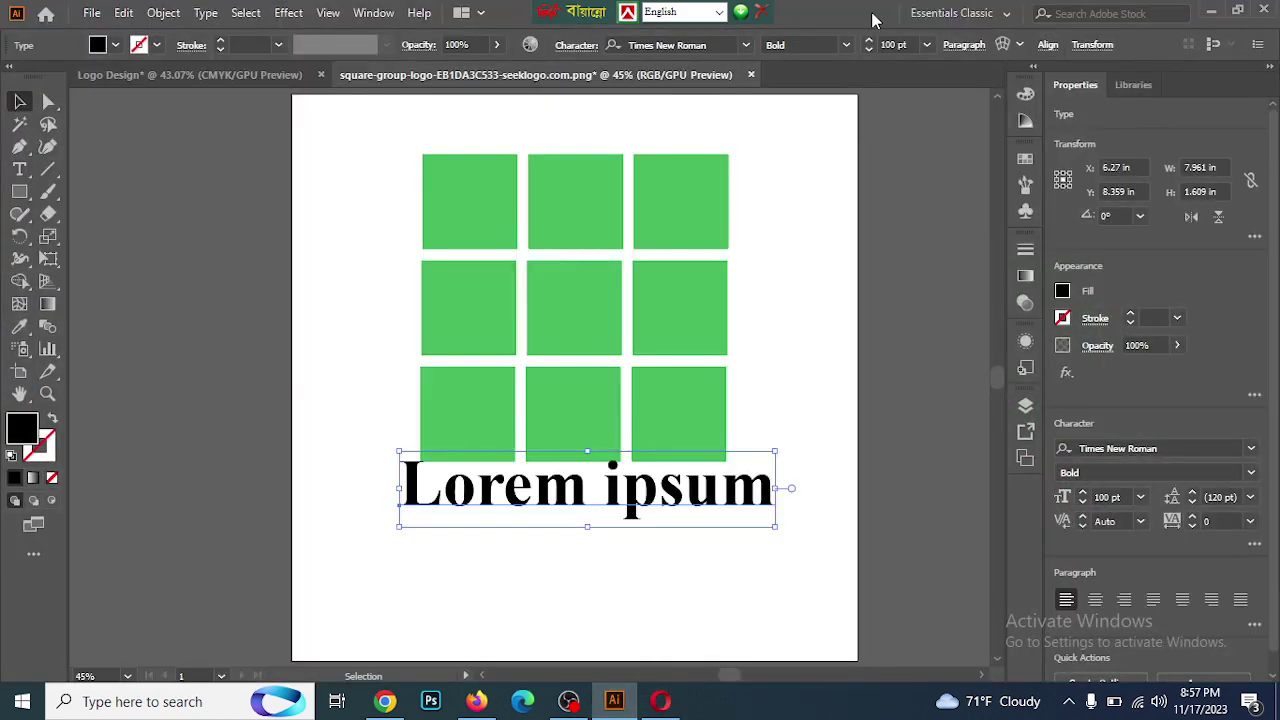
click(846, 45)
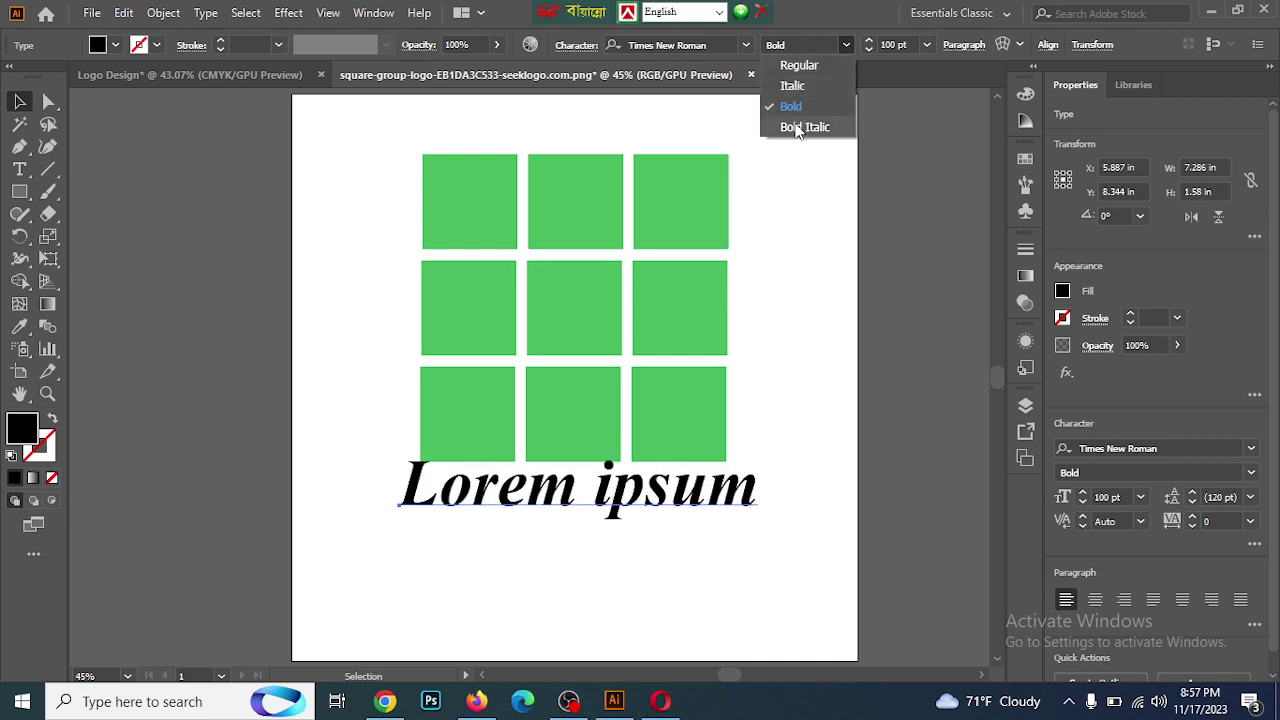
click(797, 128)
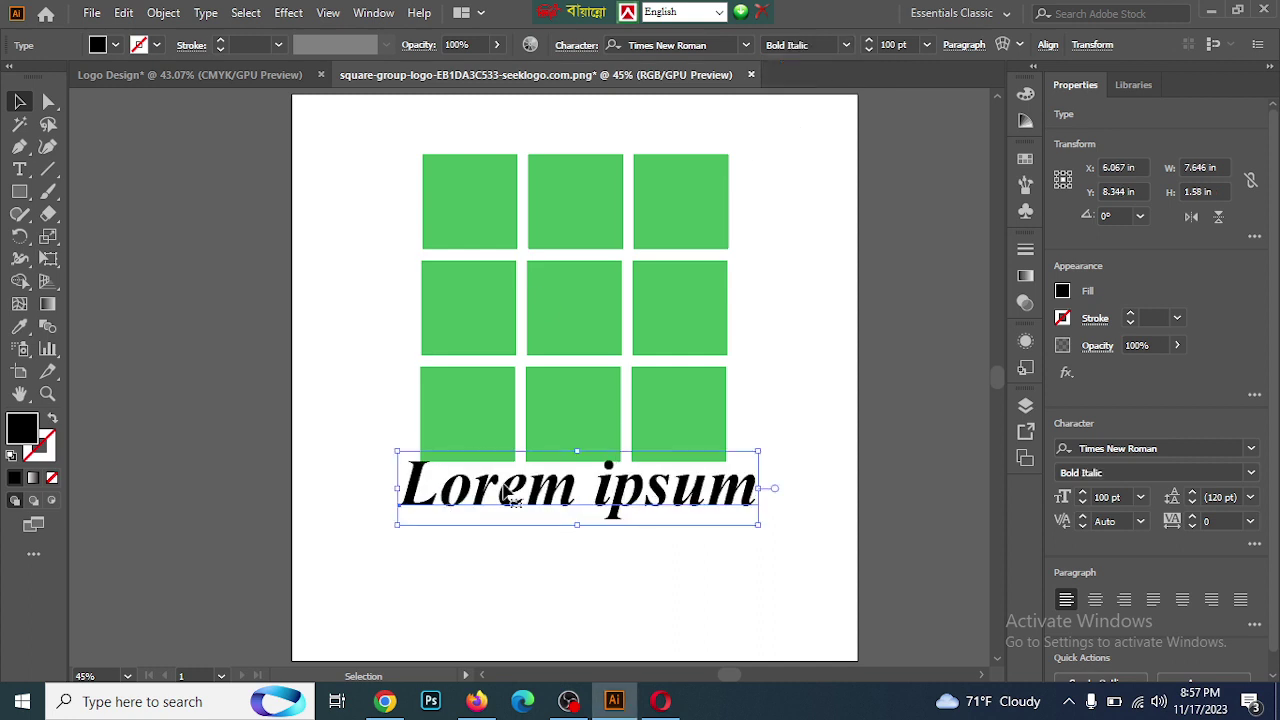
Replace the placeholder text below the grid with "Square" and select the whole word
click(20, 170)
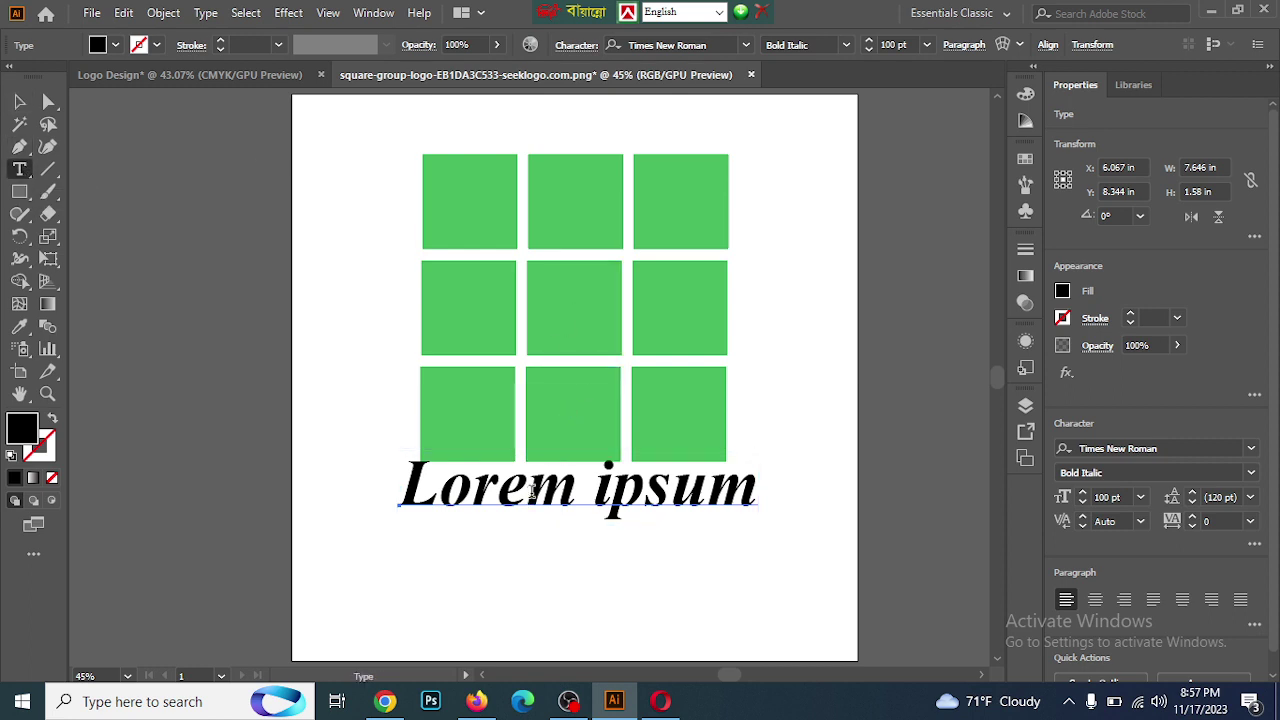
click(533, 490)
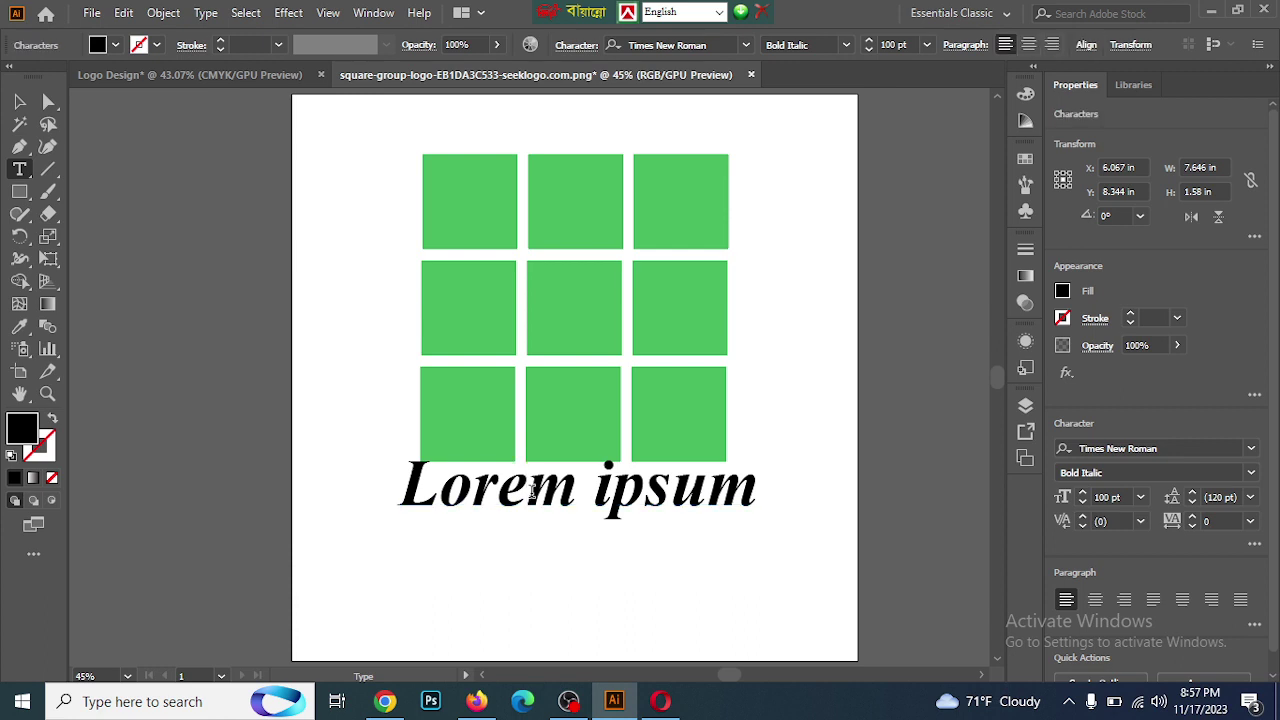
triple_click(533, 490)
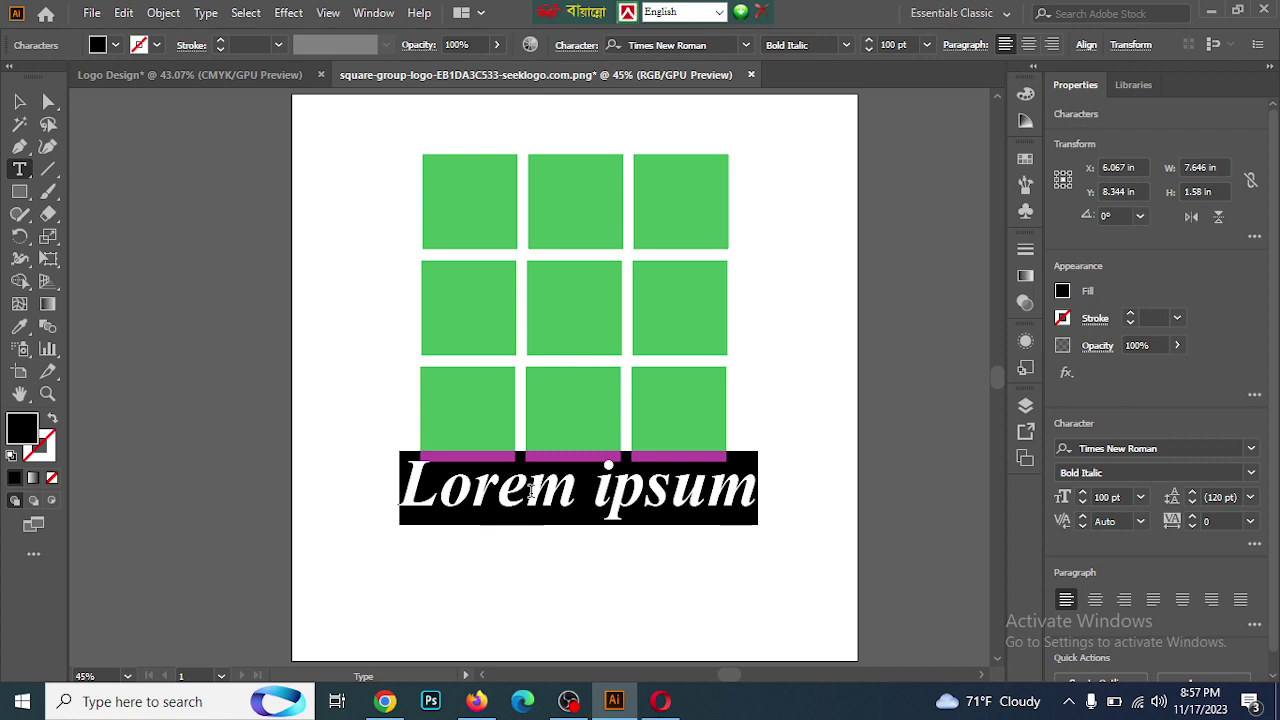
key(ctrl)
text(S)
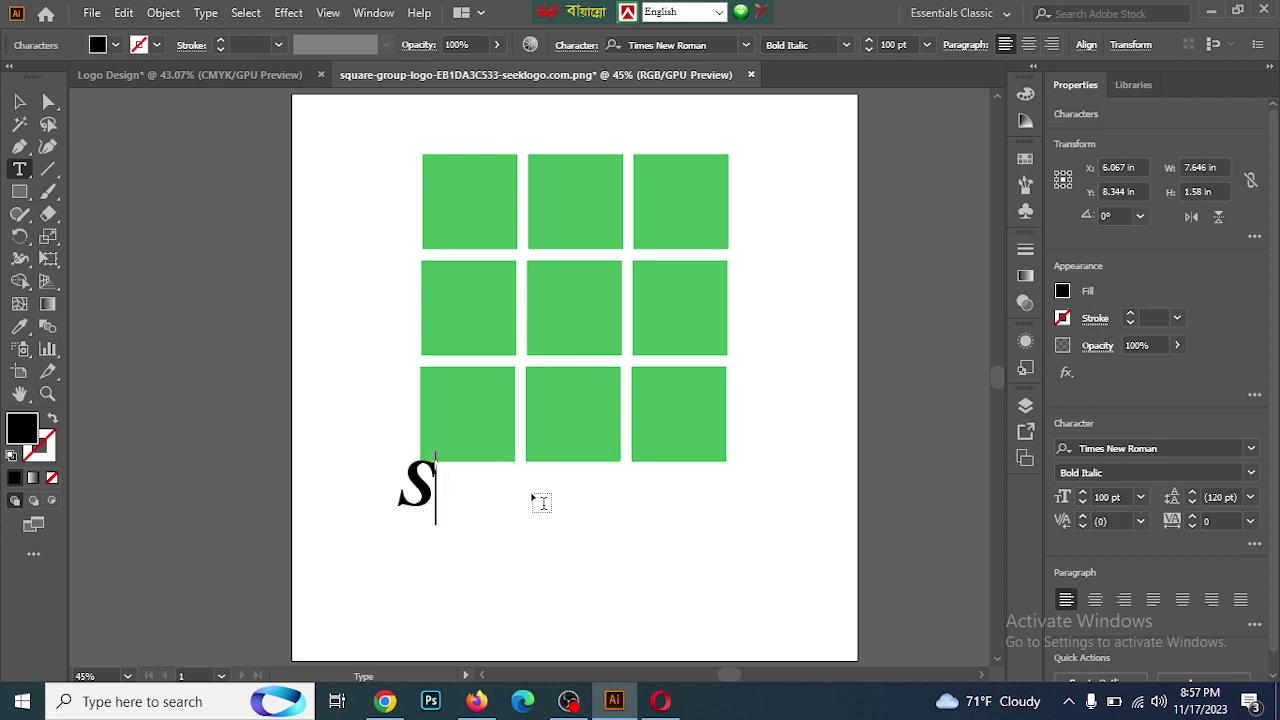
text(Q)
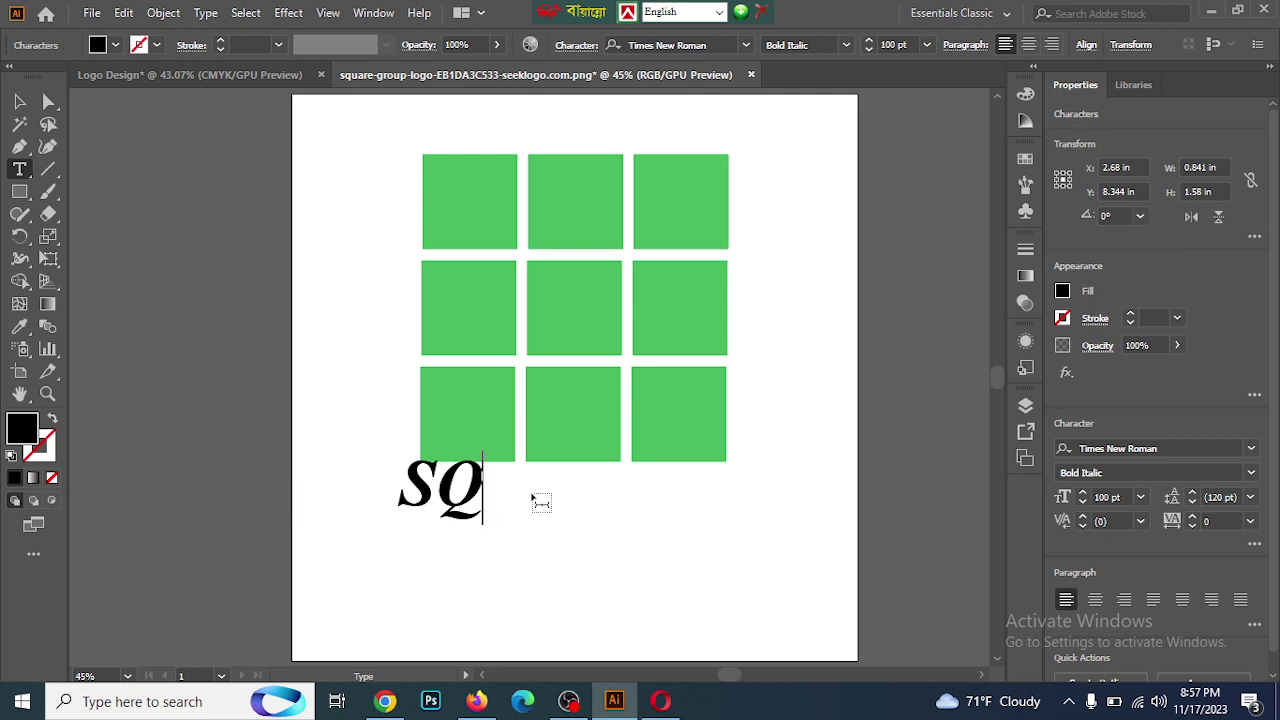
text(U)
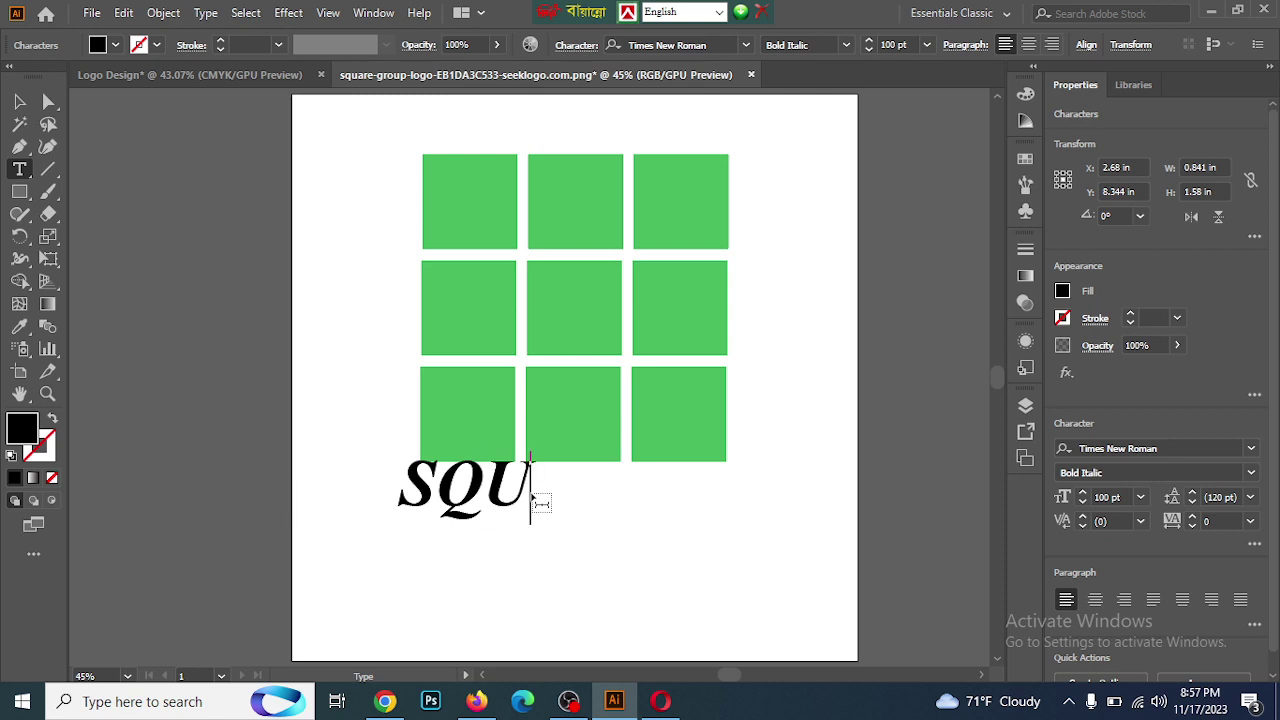
text(A)
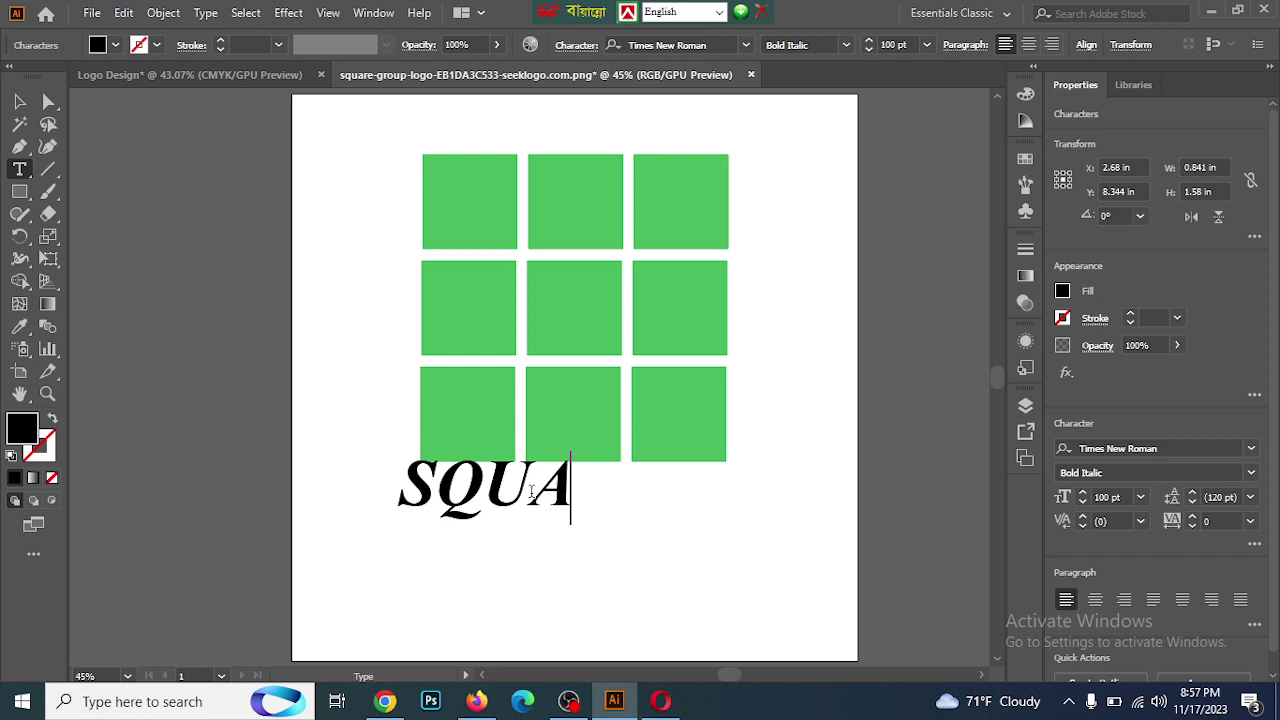
key(BackSpace)
key(BackSpace)
key(BackSpace)
text(q)
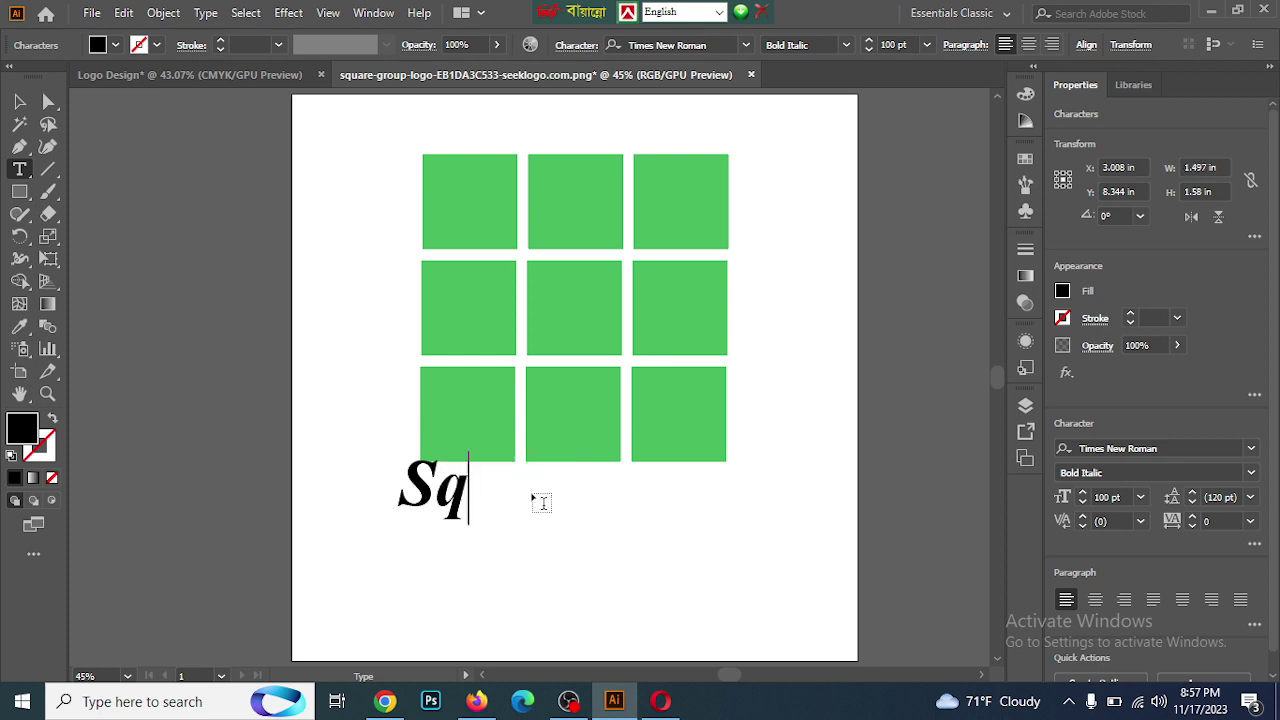
text(ua)
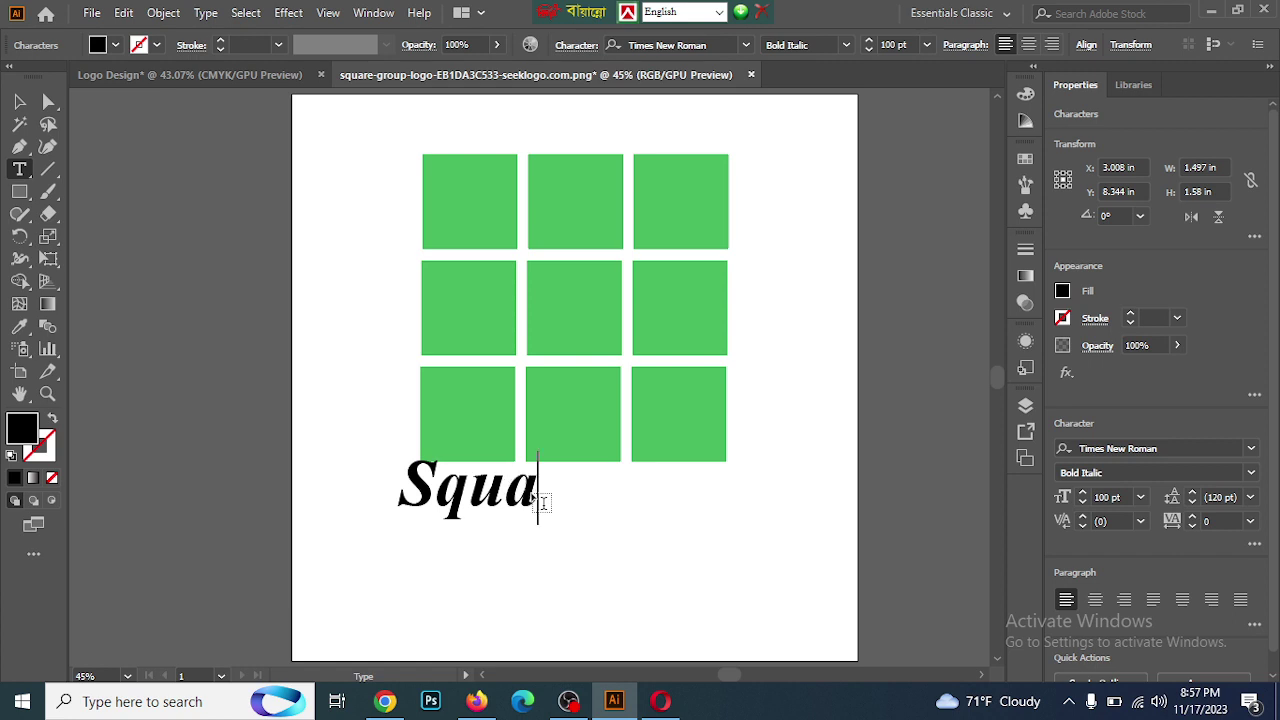
text(re)
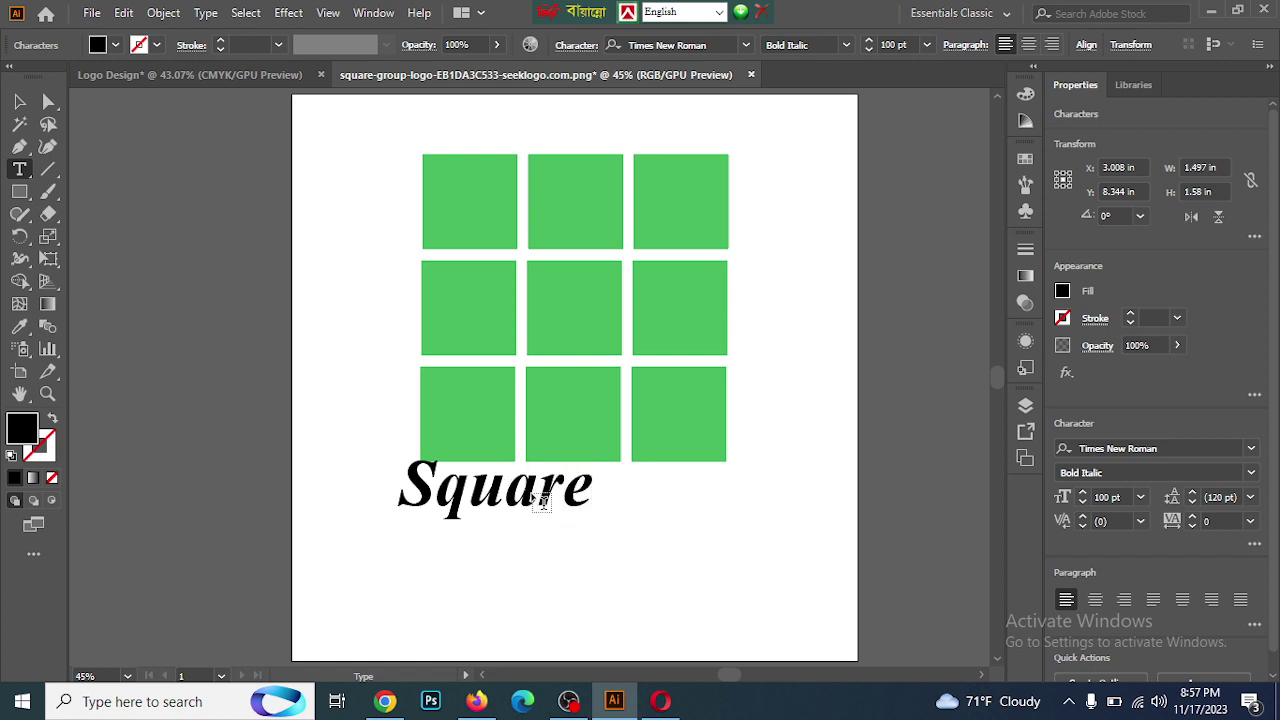
key(ctrl+a)
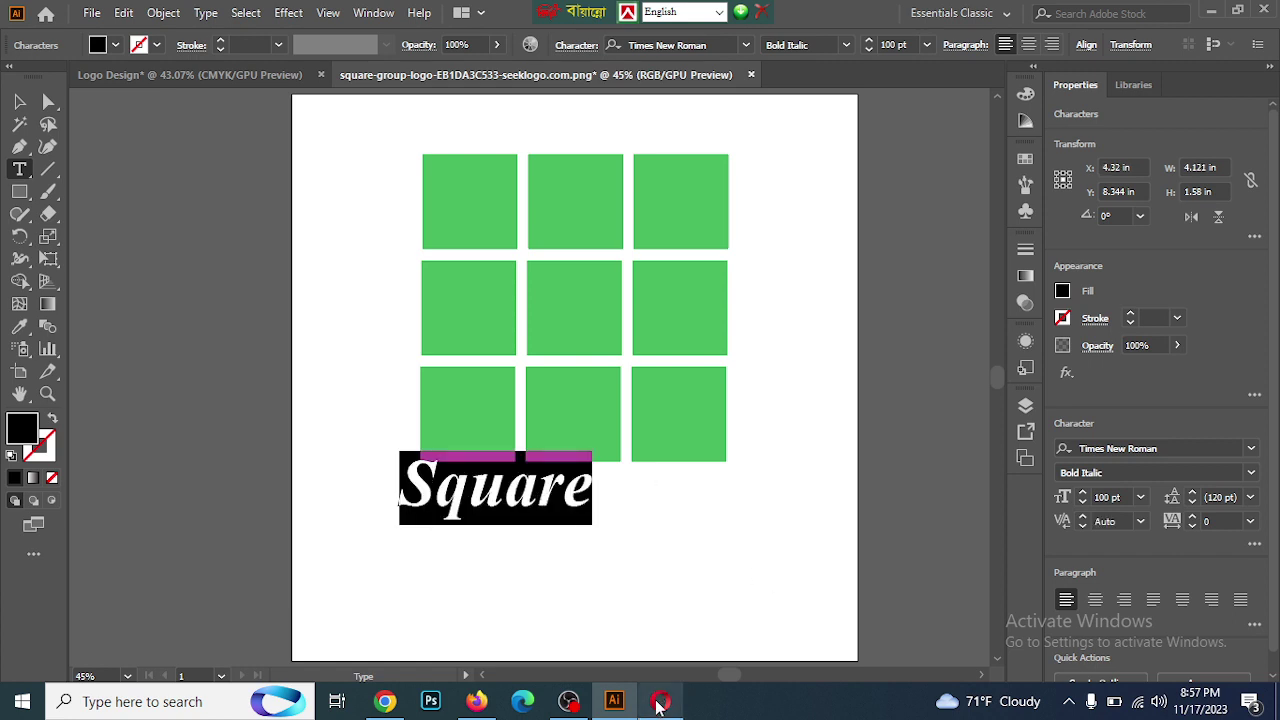
Check the SQUARE reference logo in the browser, and in Illustrator insert the capitals "QUARE" after the text's initial S
click(661, 701)
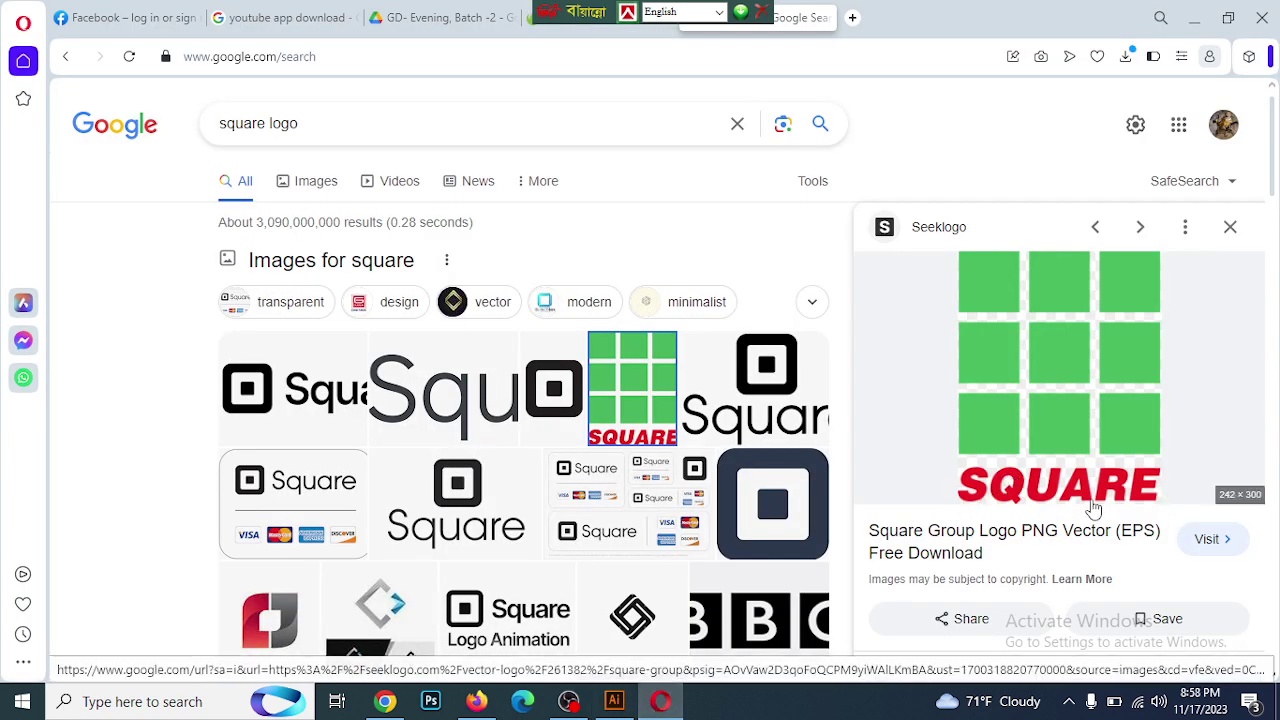
click(617, 703)
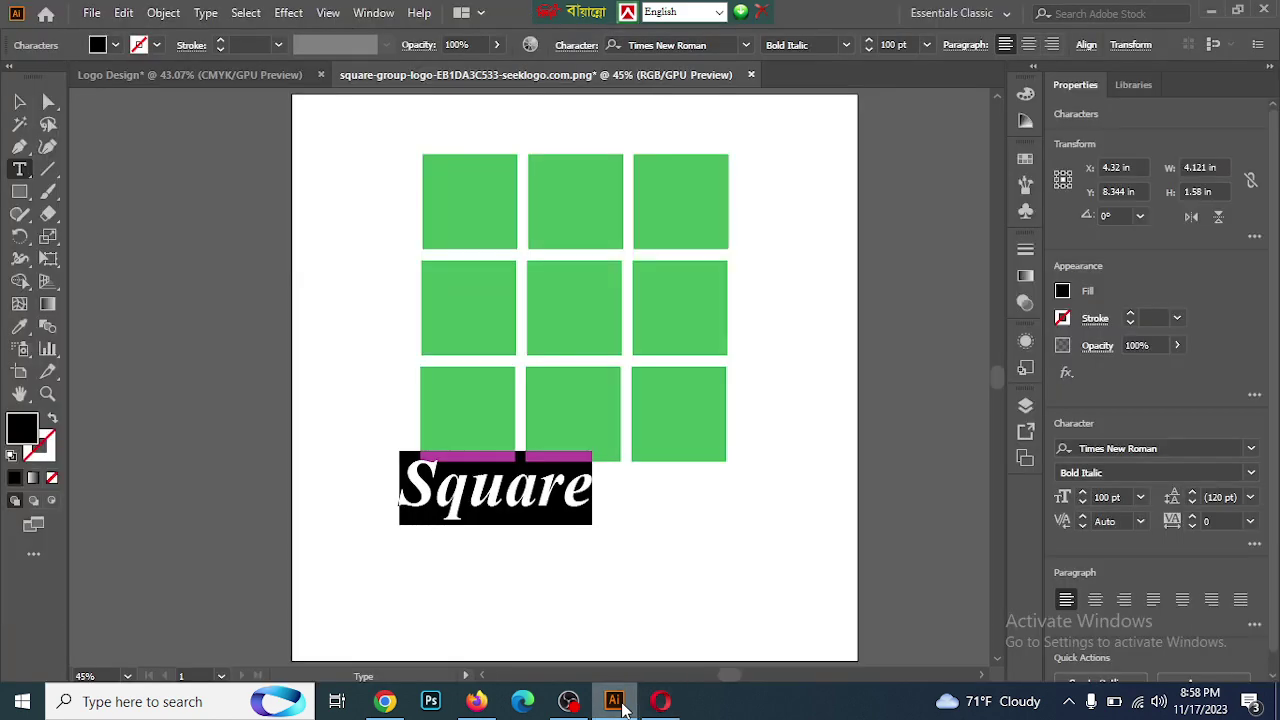
key(Left)
key(Left)
key(Left)
key(Left)
key(Left)
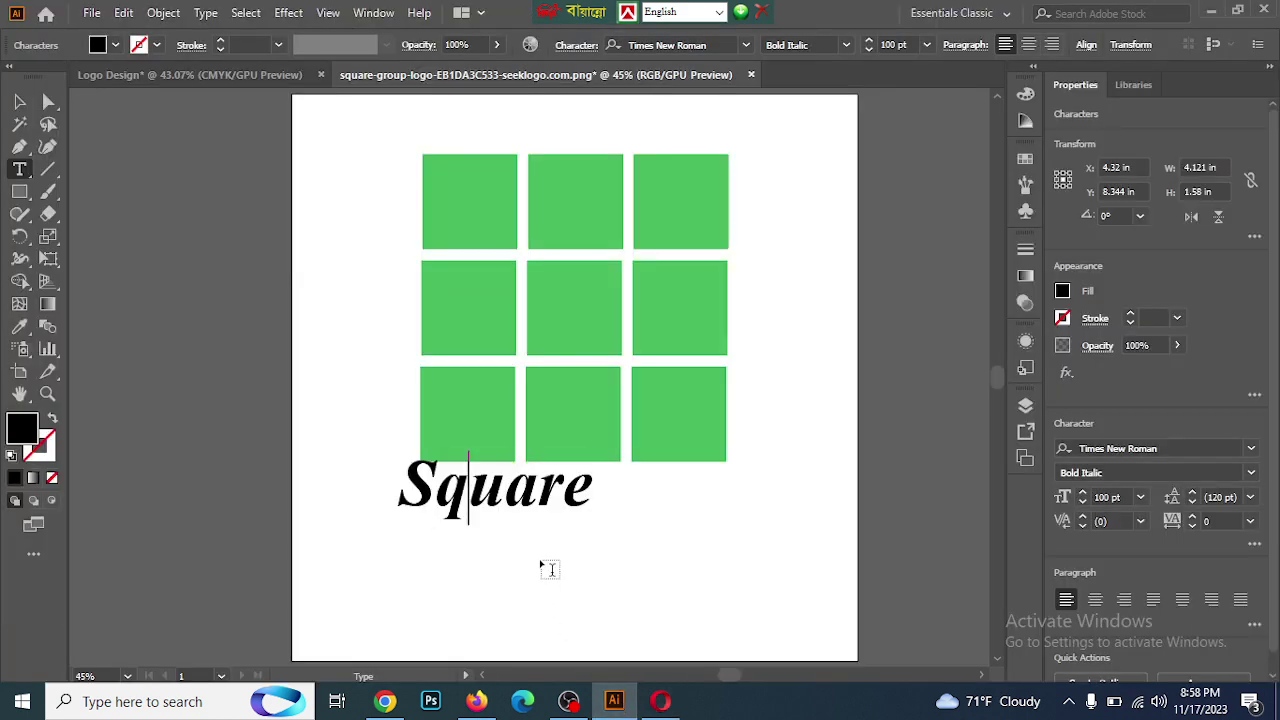
text(q)
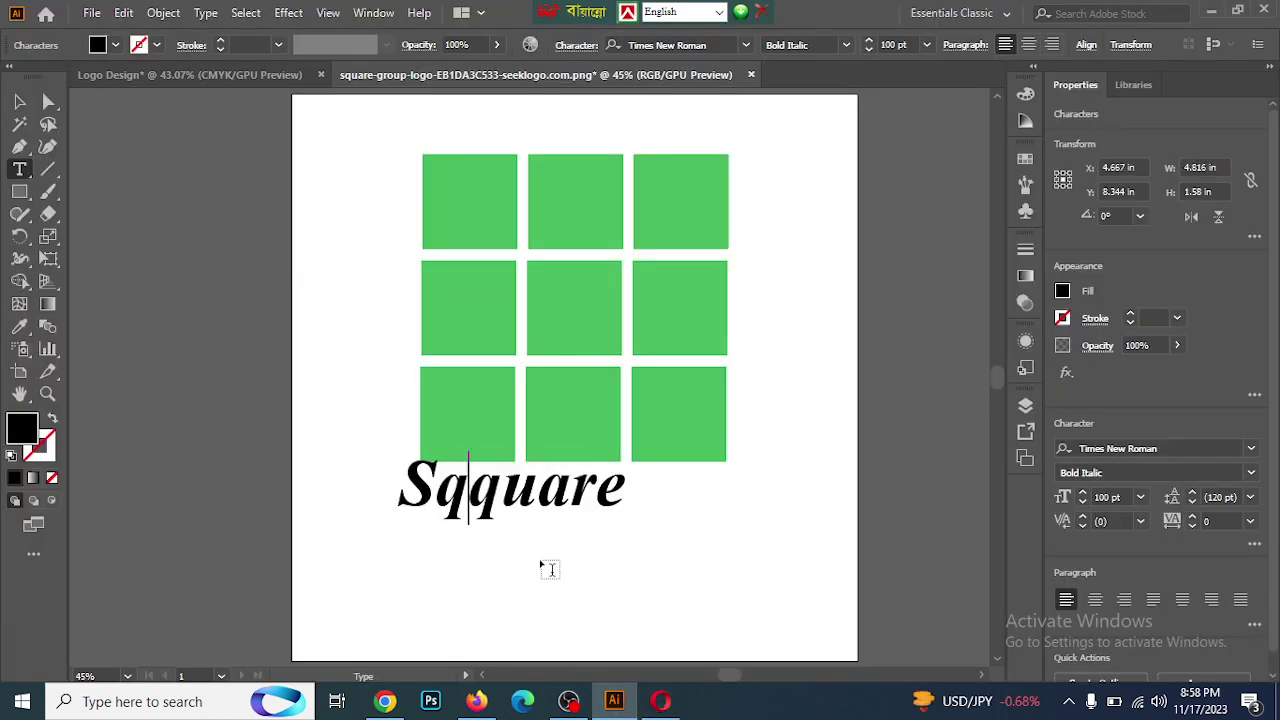
key(BackSpace)
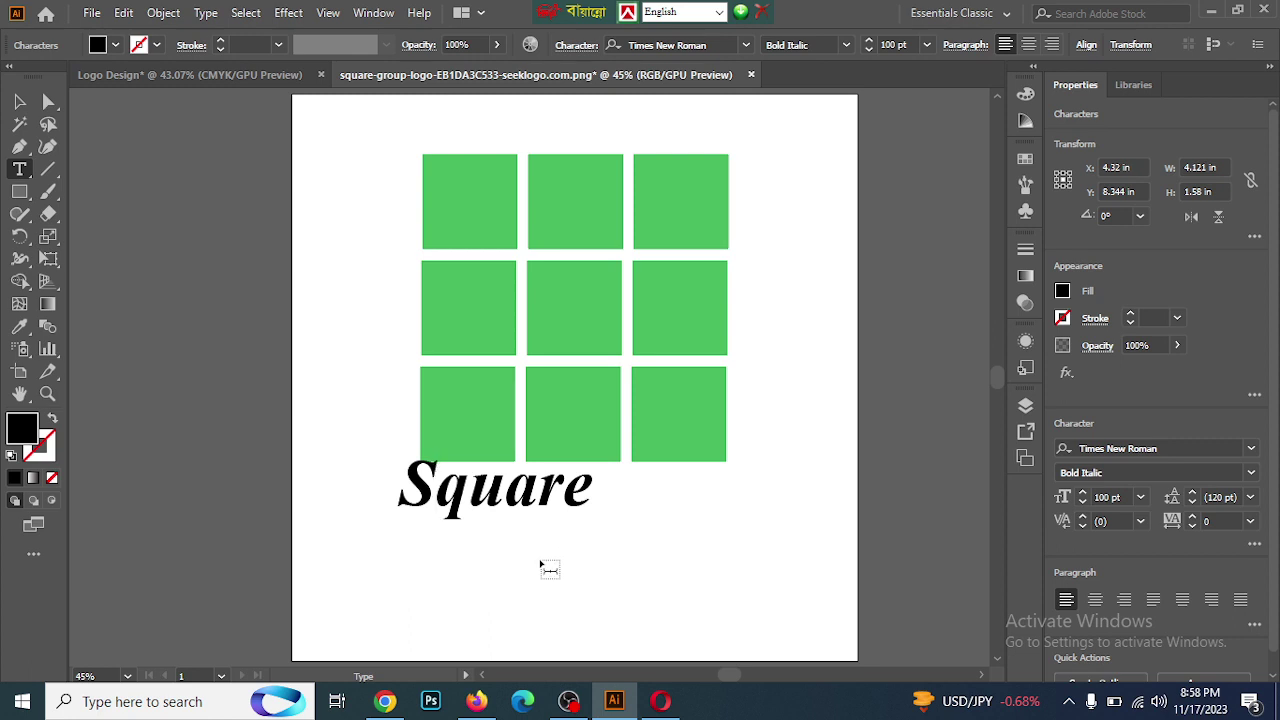
text(Q)
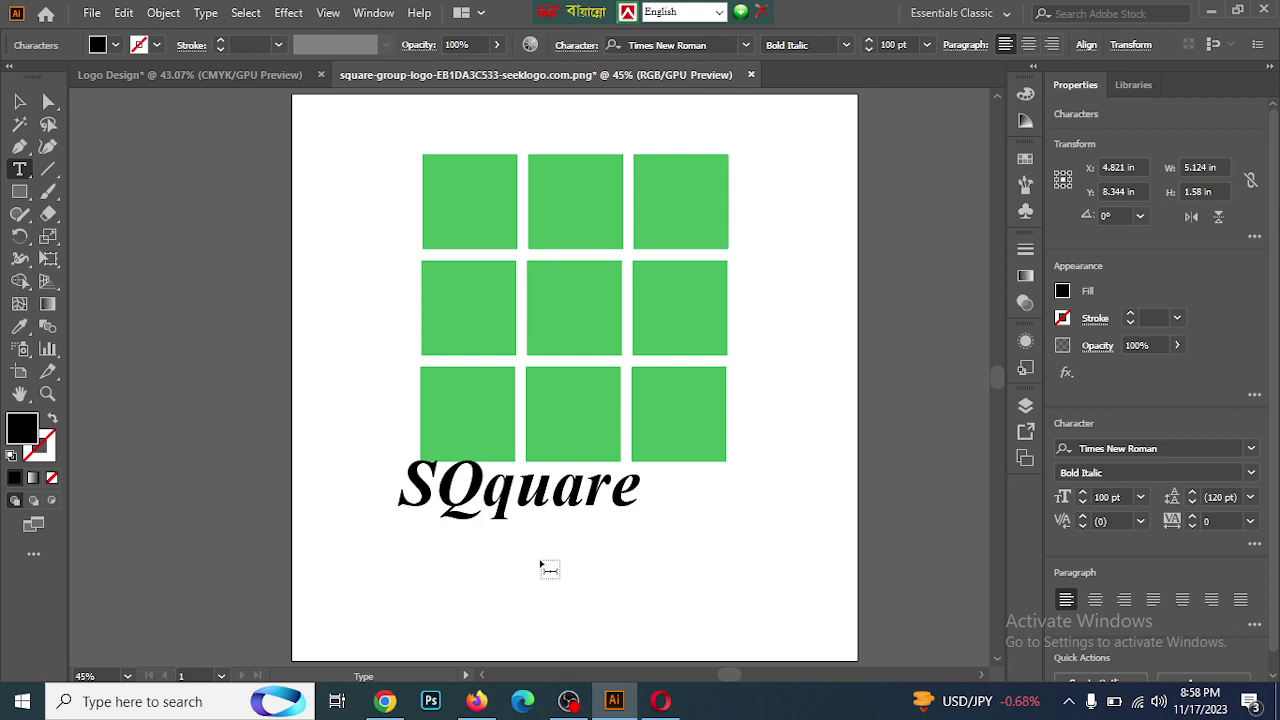
text(UA)
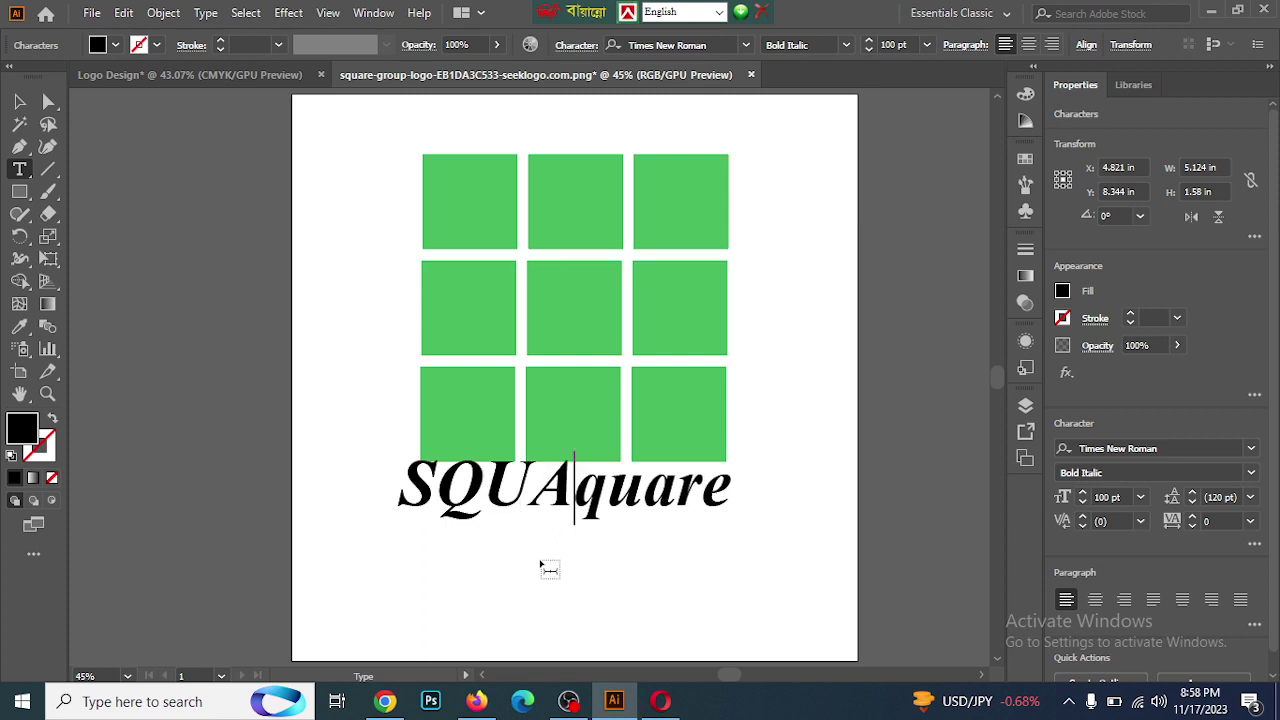
text(RE)
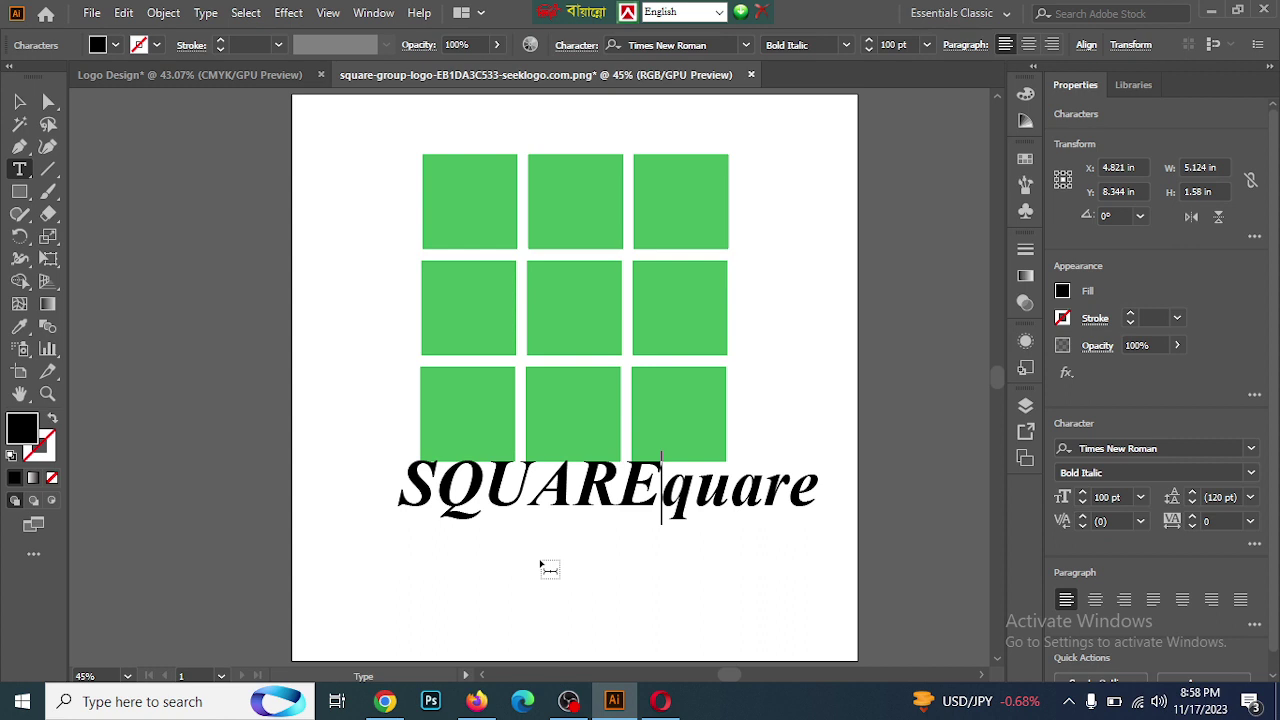
Delete the leftover lowercase "quare" so that the text below the grid reads "SQUARE"
key(shift+Right)
key(shift+Right)
key(shift+Right)
key(shift+Right)
key(shift+Right)
key(Delete)
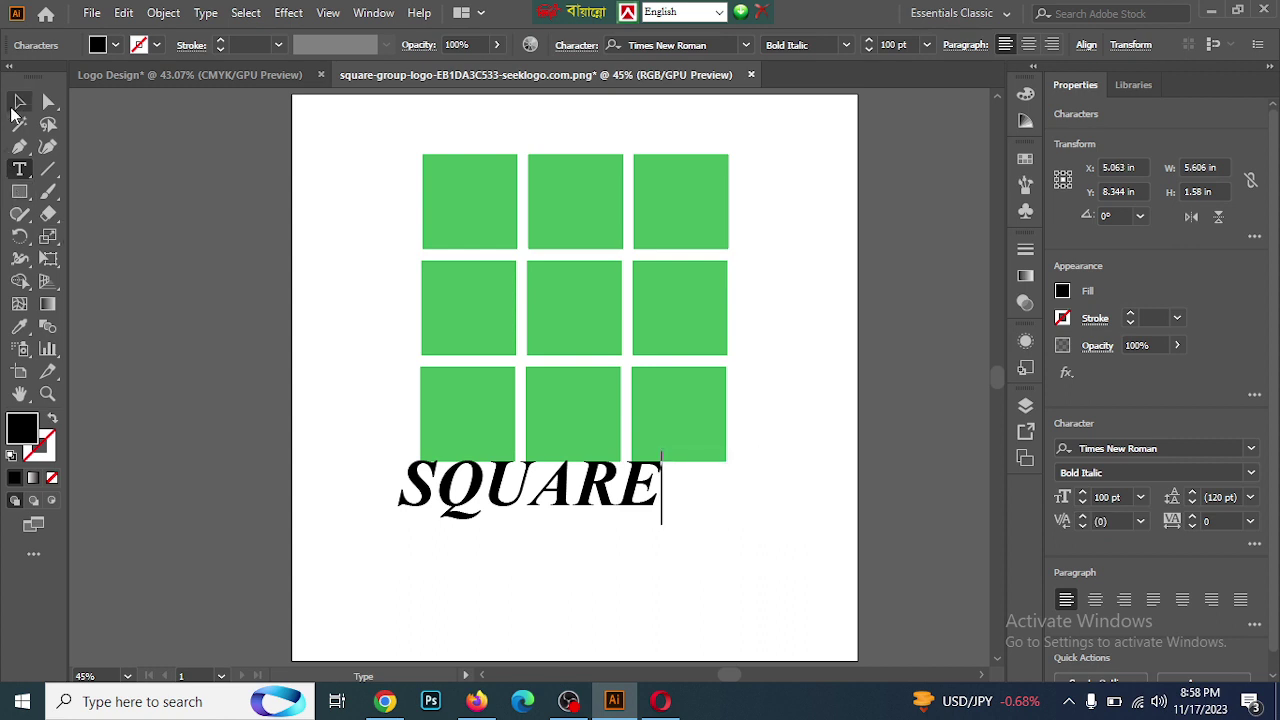
Move the SQUARE text below the grid to about X 6.04 in, Y 8.86 in, and compare it with the reference logo in the browser
click(17, 103)
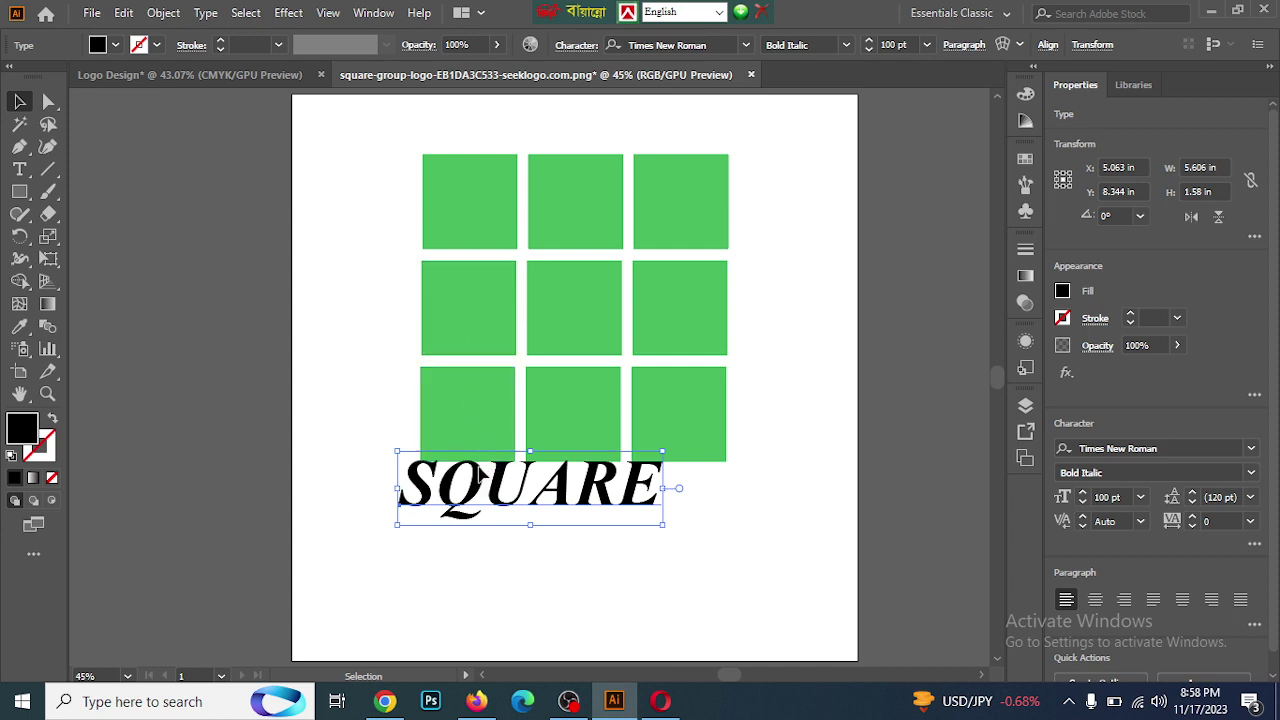
drag(481, 474, 527, 498)
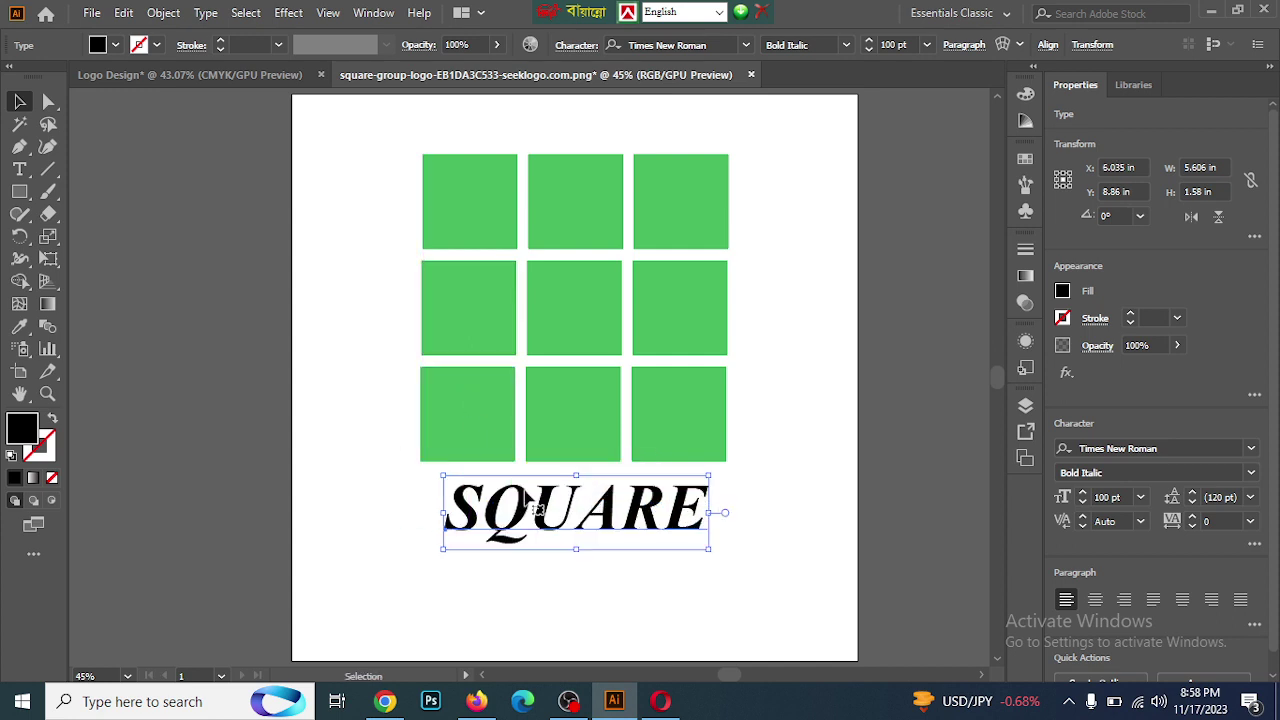
click(662, 702)
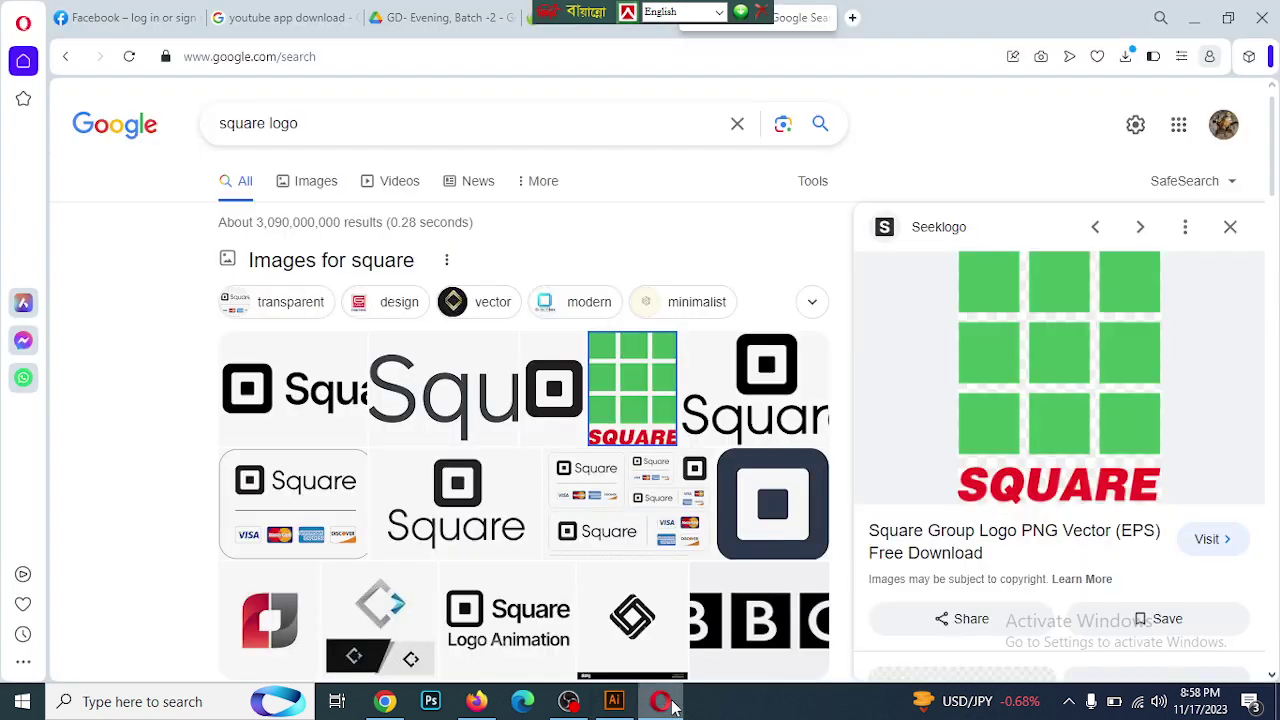
click(662, 702)
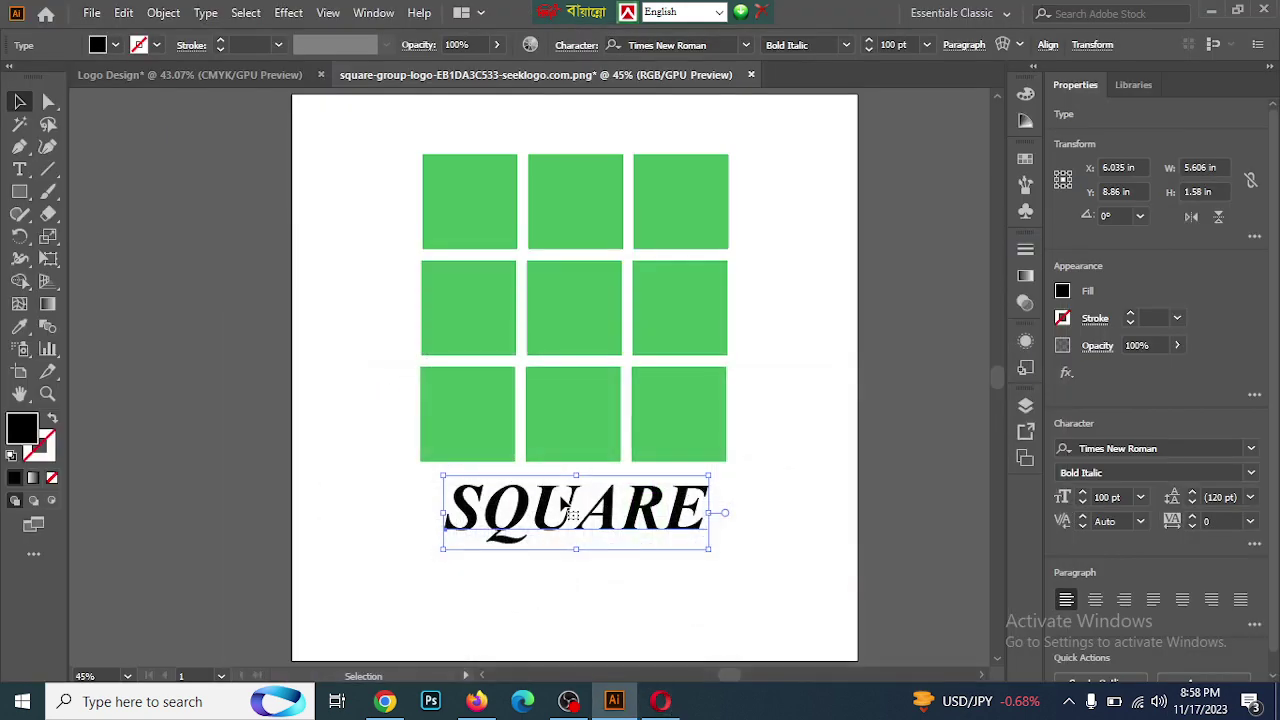
Try the Arial Rounded MT Bold font on the SQUARE text and check its available font styles
click(745, 44)
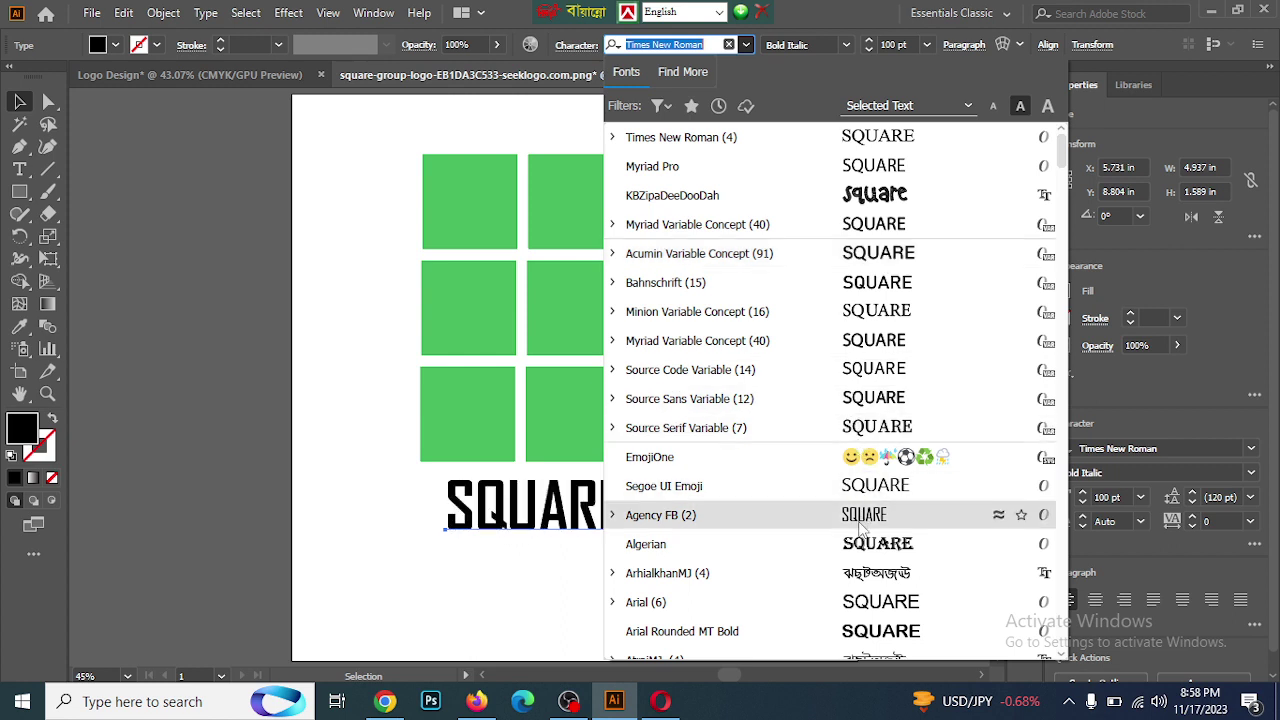
click(873, 634)
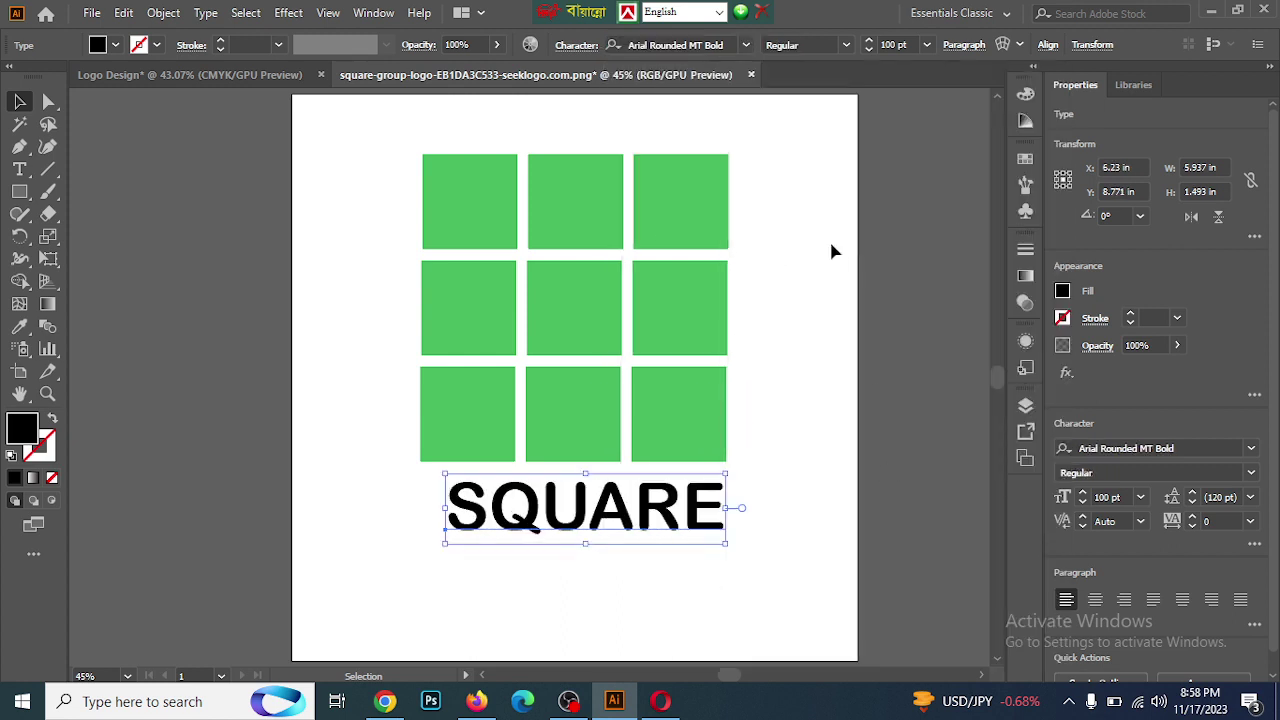
click(846, 45)
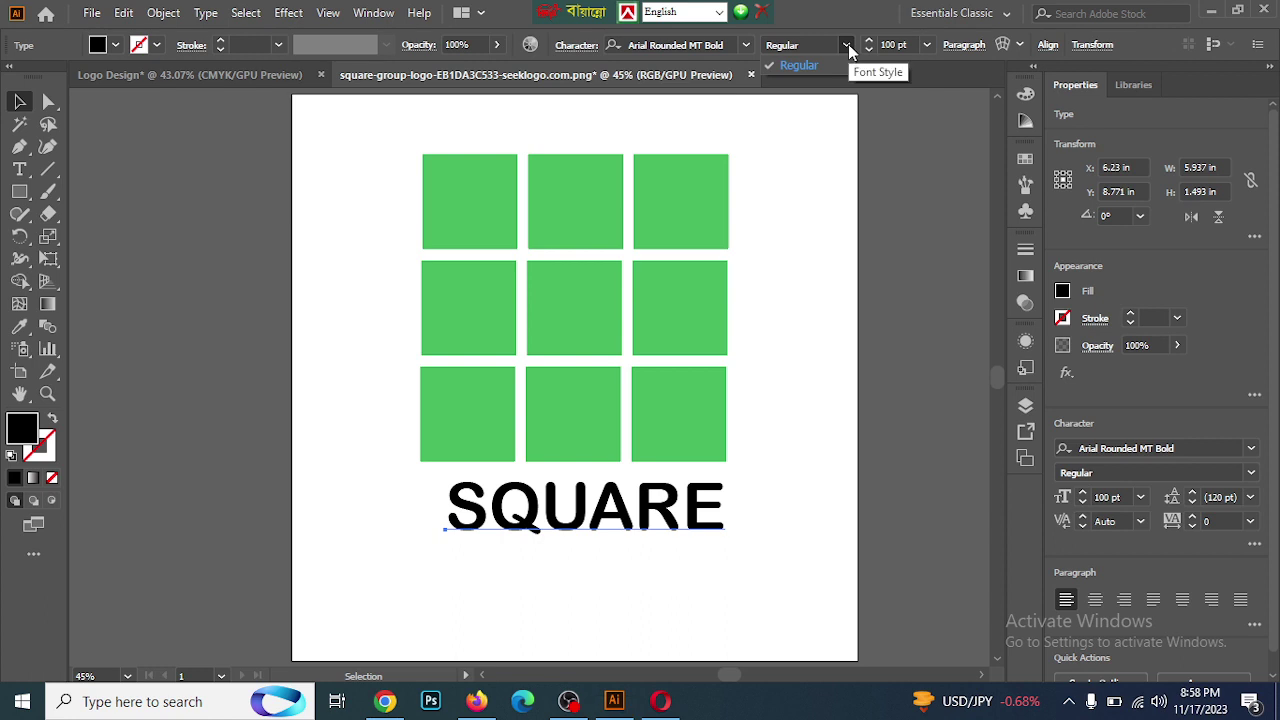
click(812, 40)
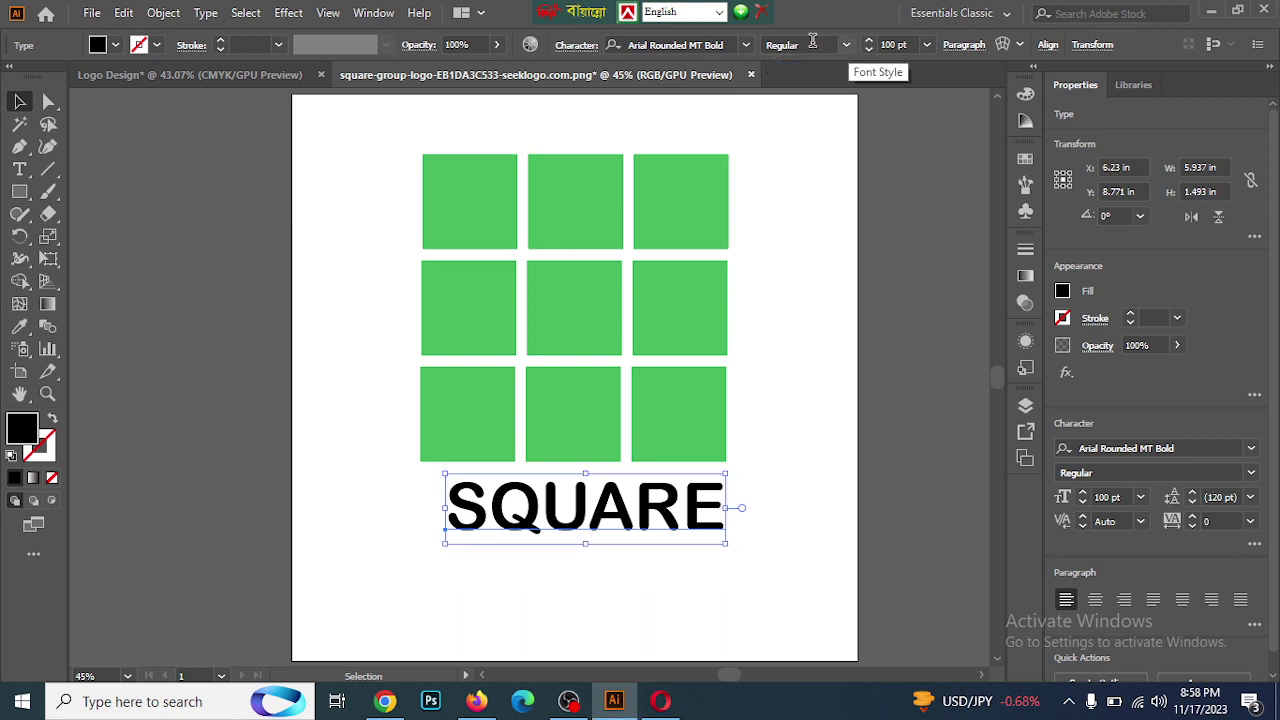
Set the SQUARE text's font to Arial with the Bold Italic style
click(745, 44)
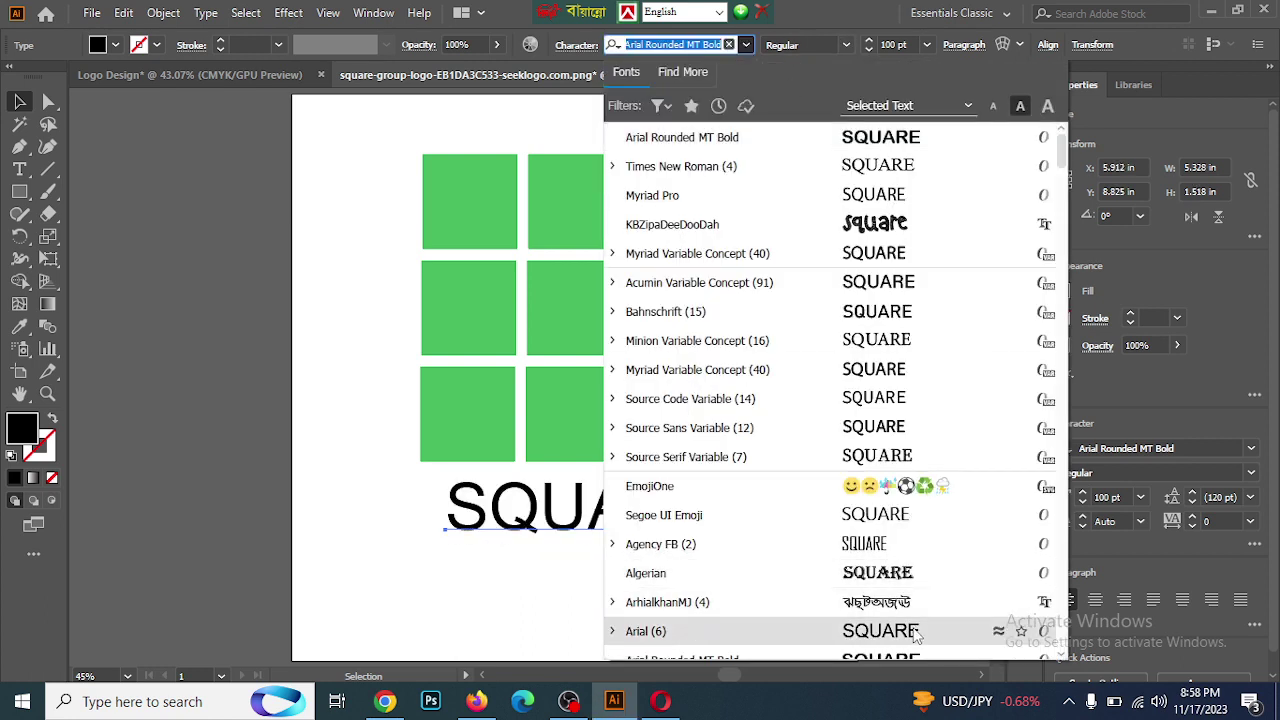
click(918, 631)
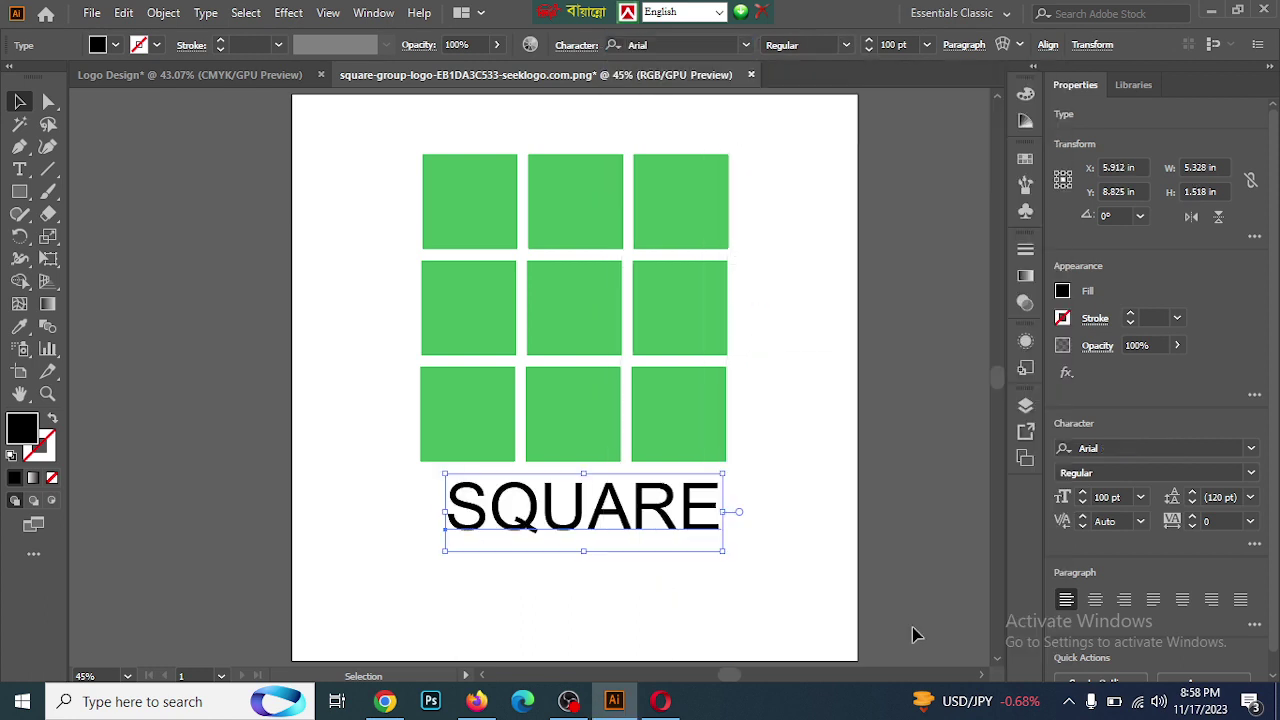
click(846, 45)
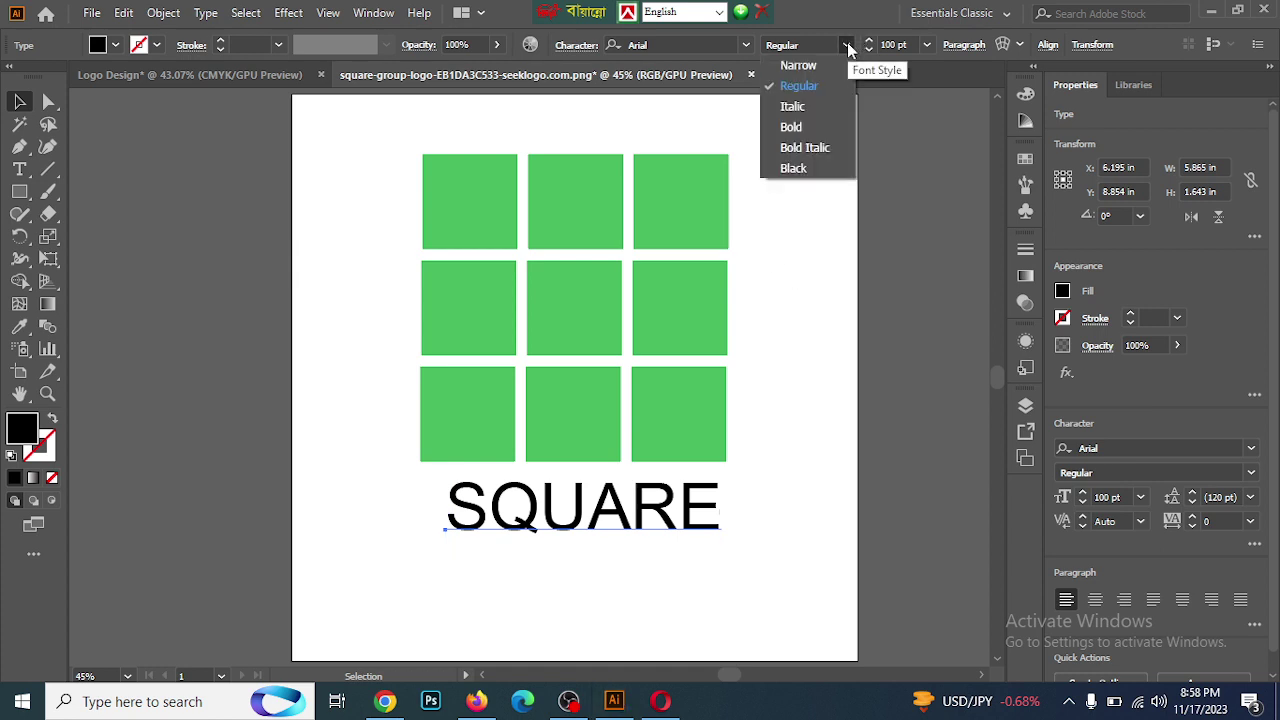
click(812, 148)
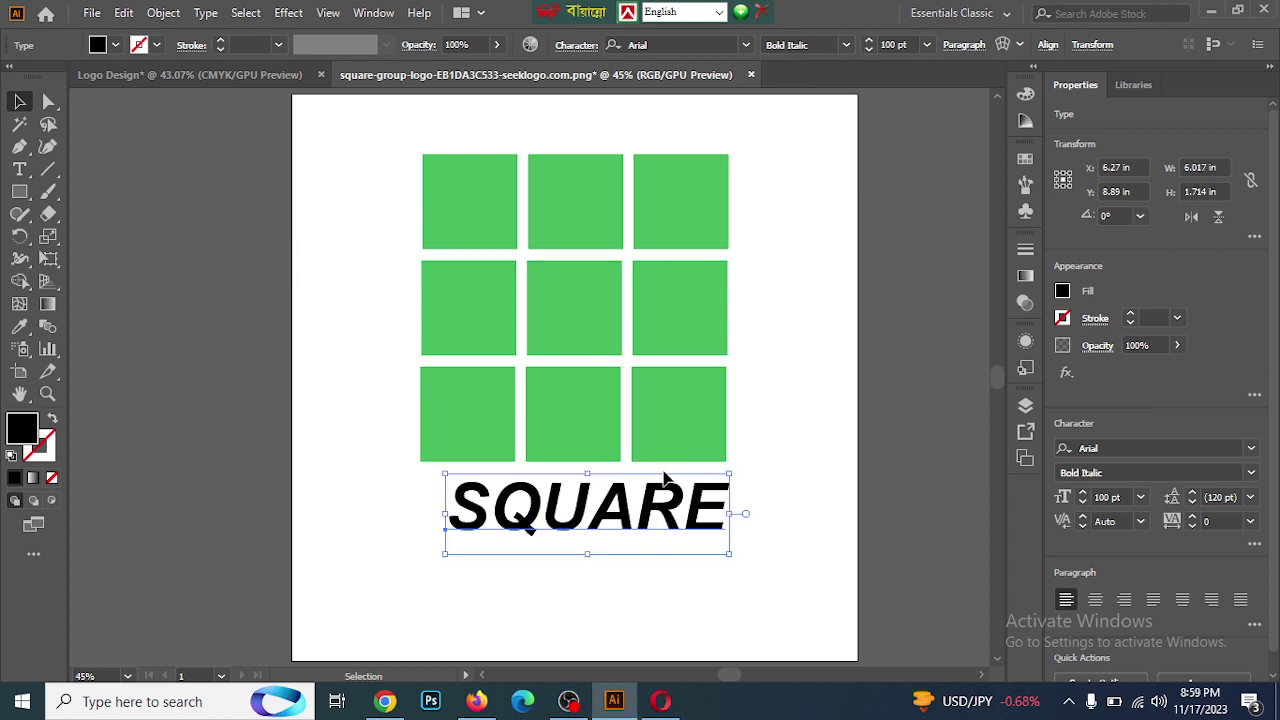
Align the start of the SQUARE text with the grid's left edge and scale the text up proportionally to about 109.92 pt
drag(612, 499, 591, 495)
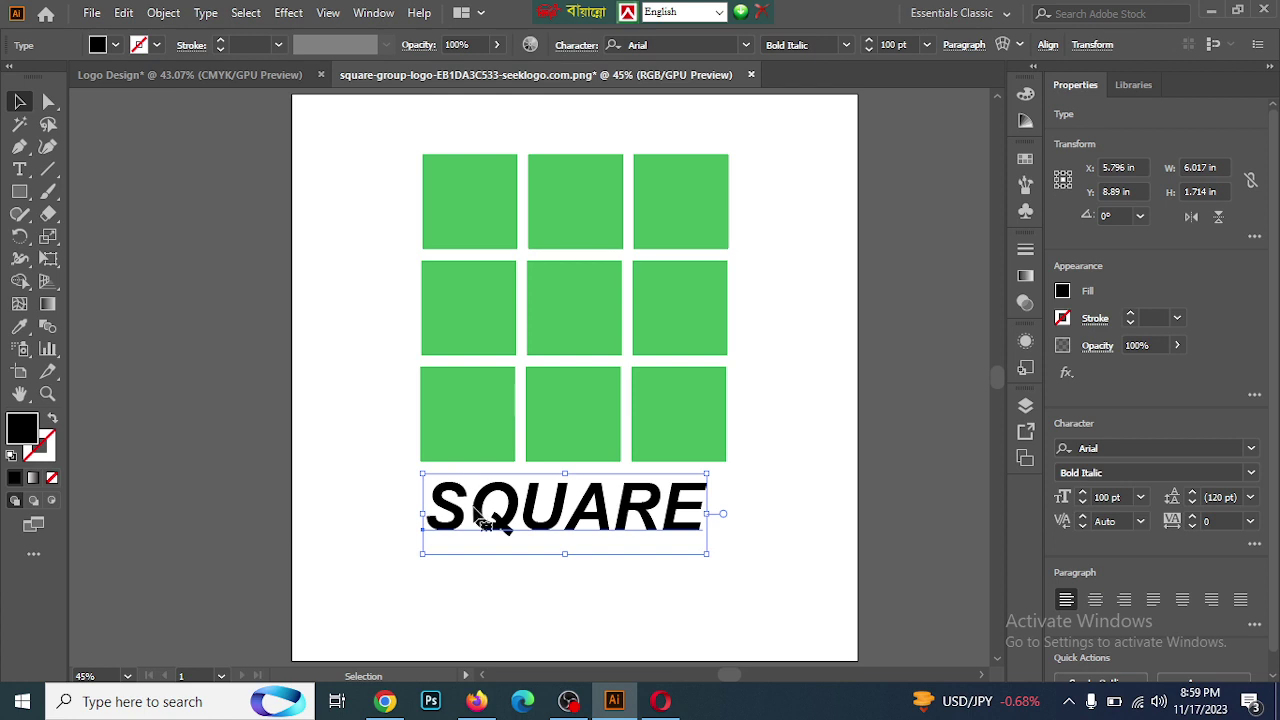
drag(479, 513, 474, 513)
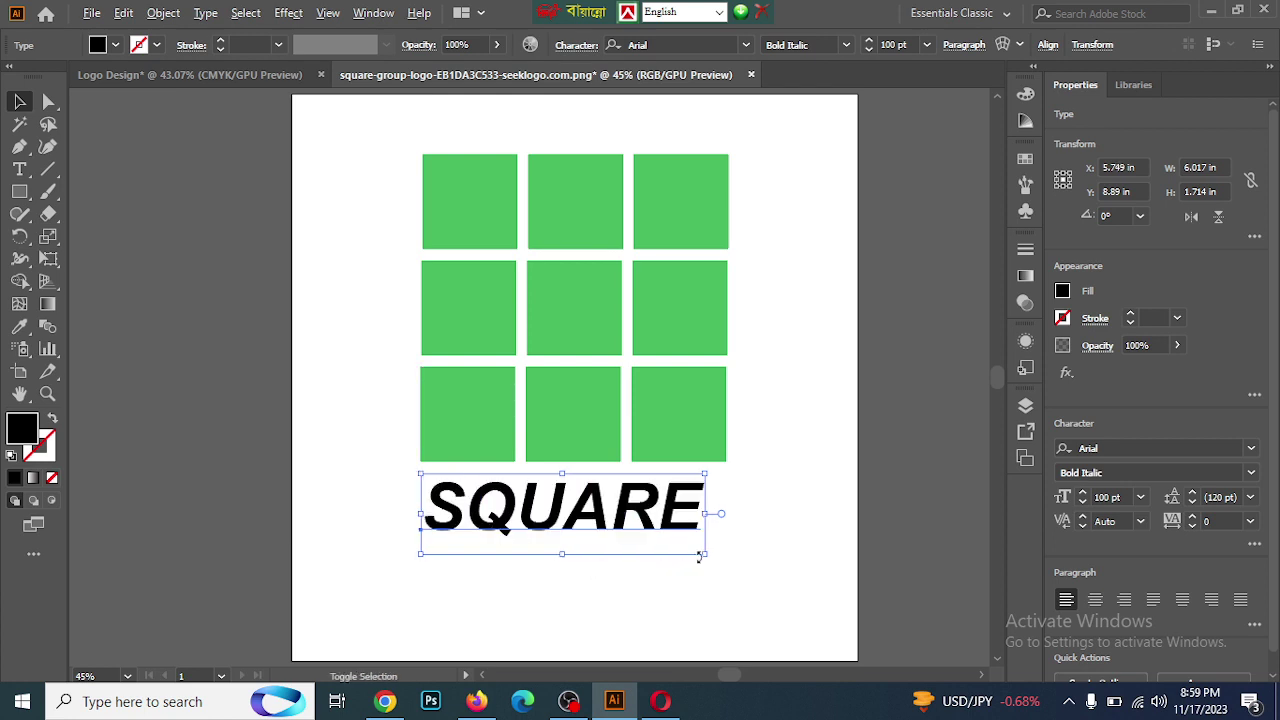
drag(703, 557, 720, 563)
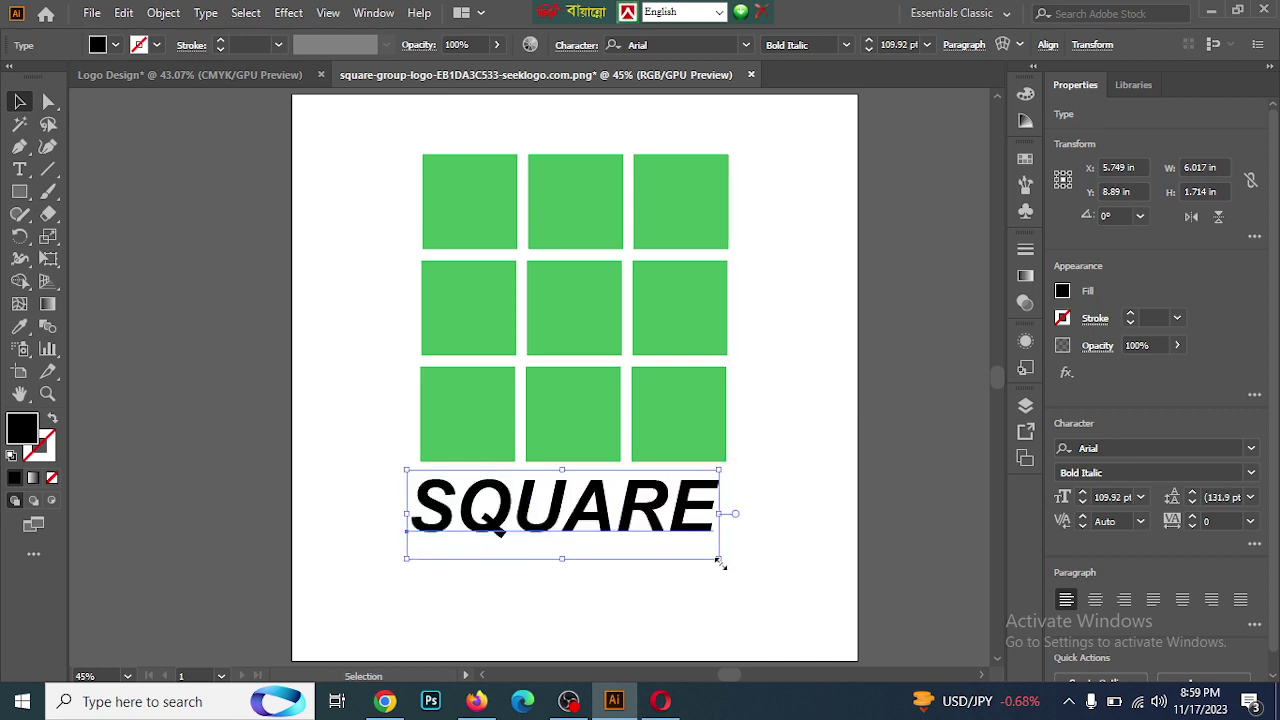
Nudge the SQUARE text right to about X 5.9 in under the grid and increase its font size to 110.2 pt
key(Right)
key(Right)
key(Right)
key(Right)
key(Right)
key(Right)
key(Right)
key(Right)
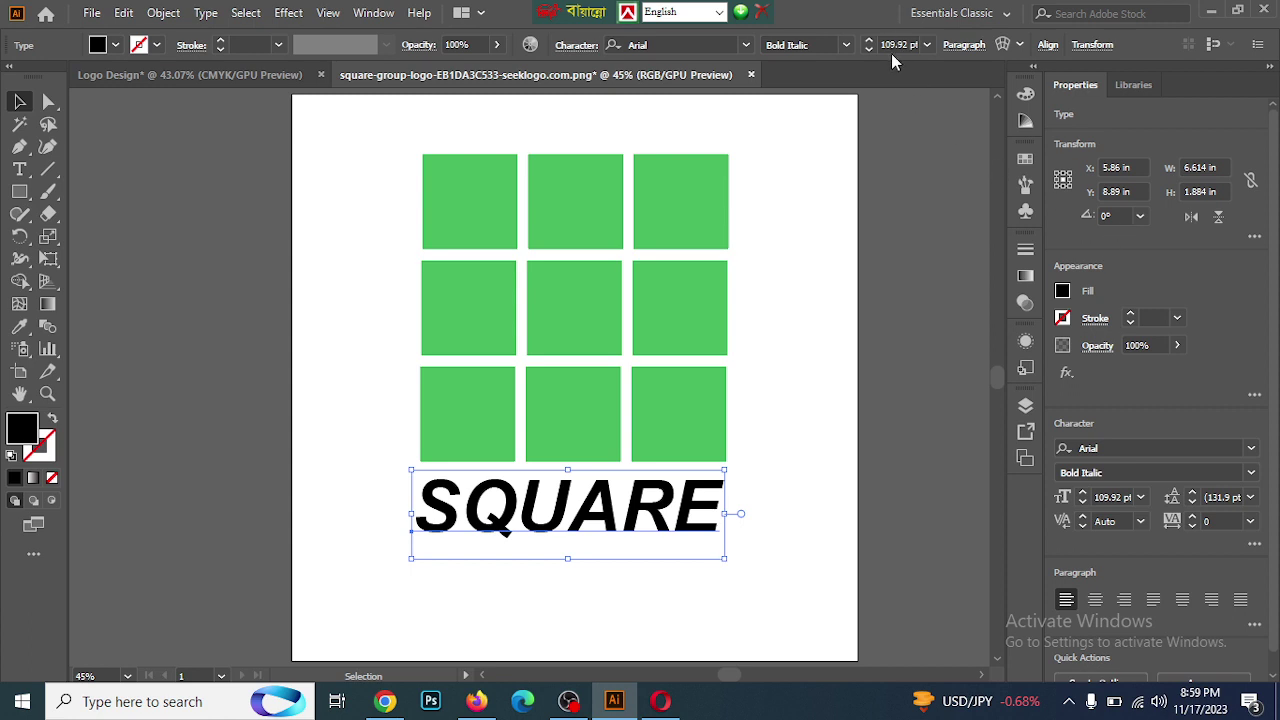
scroll(892, 48, up, 1)
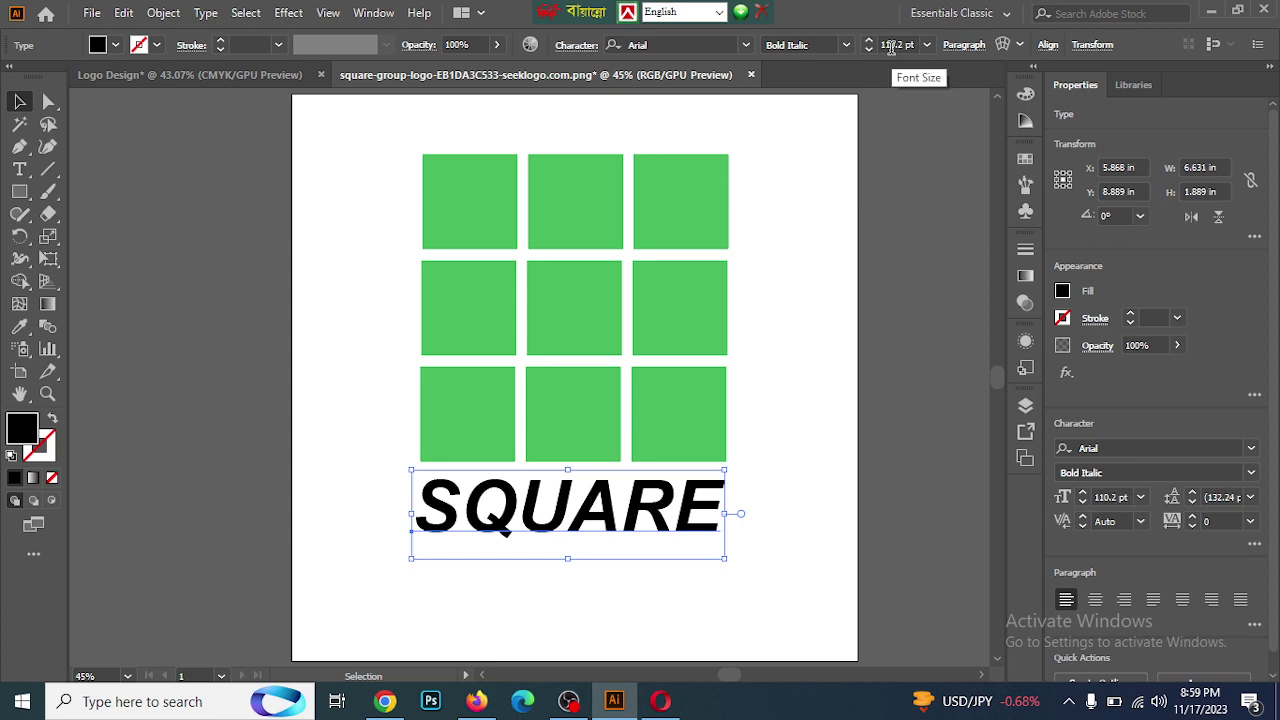
click(911, 186)
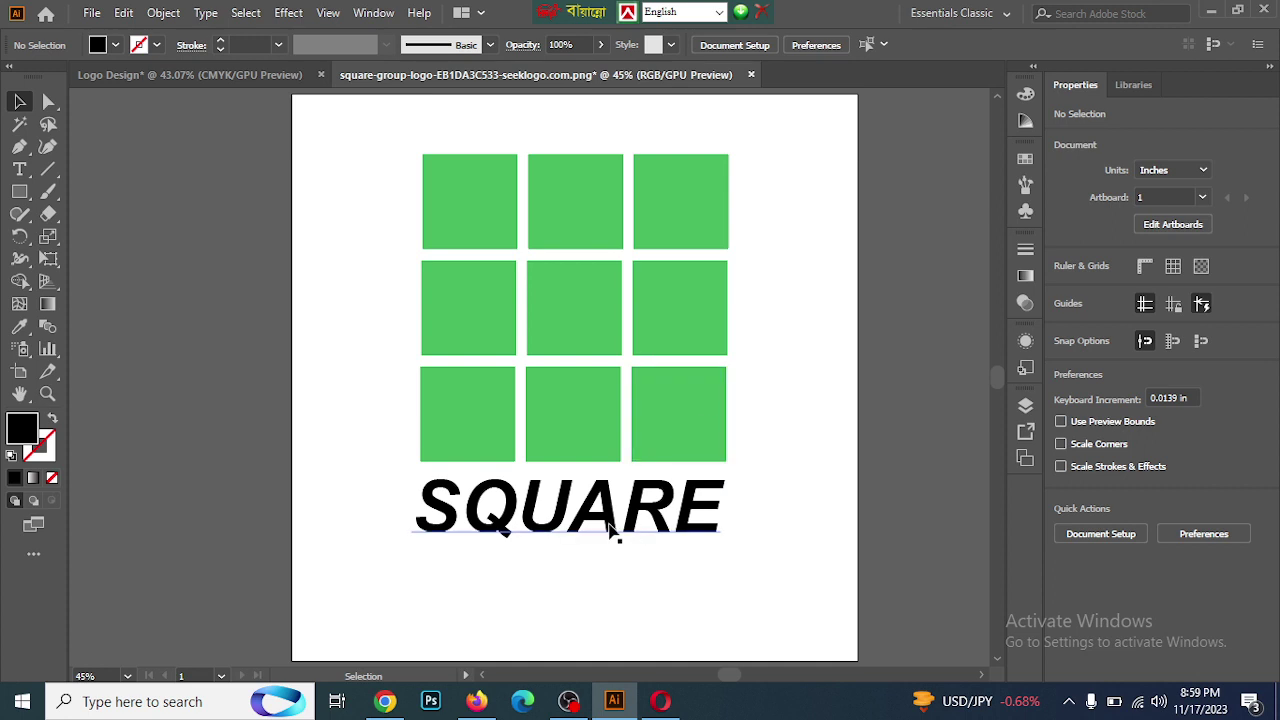
click(607, 525)
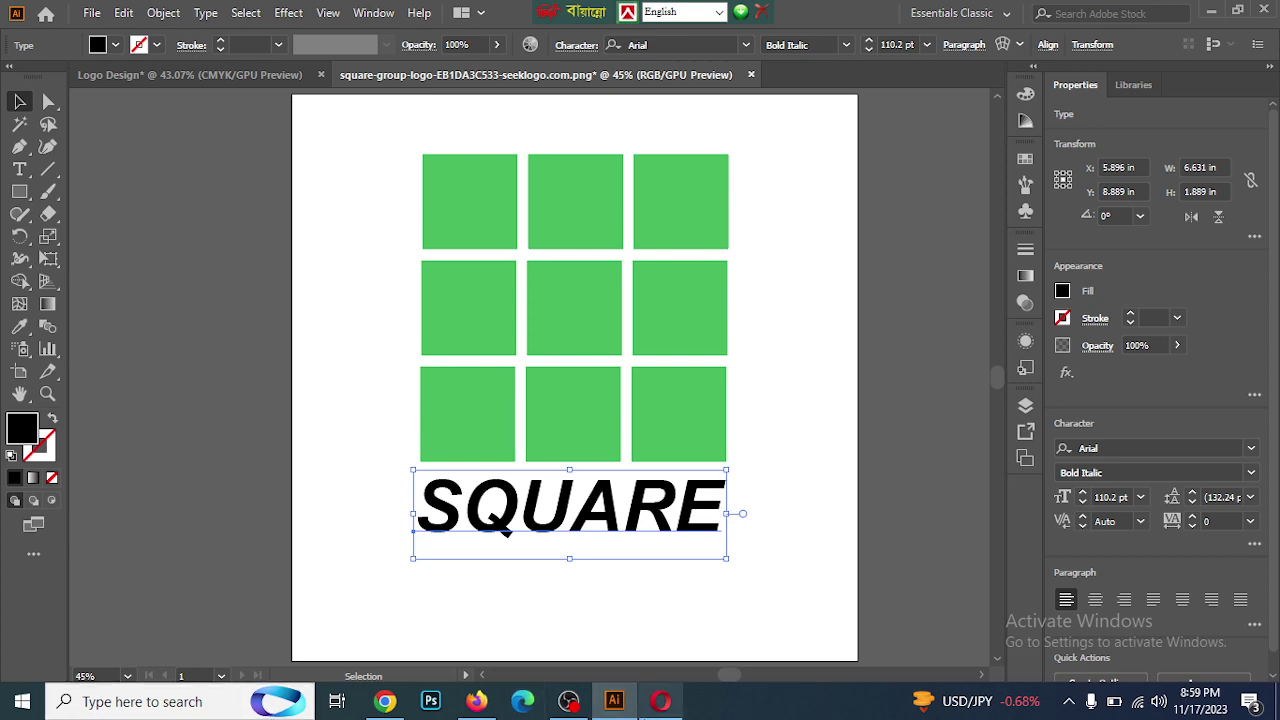
Check the lettering colour of the reference logo in the browser, and fill the SQUARE text in Illustrator with a matching red
click(660, 703)
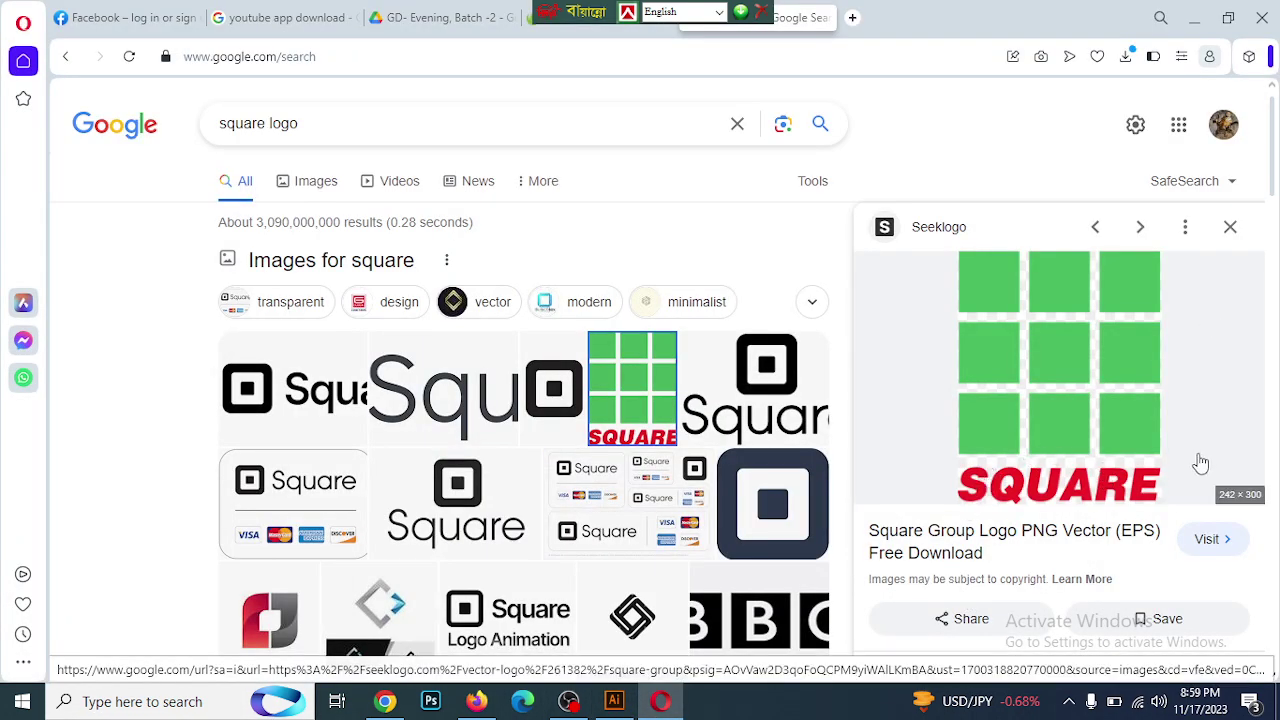
click(614, 702)
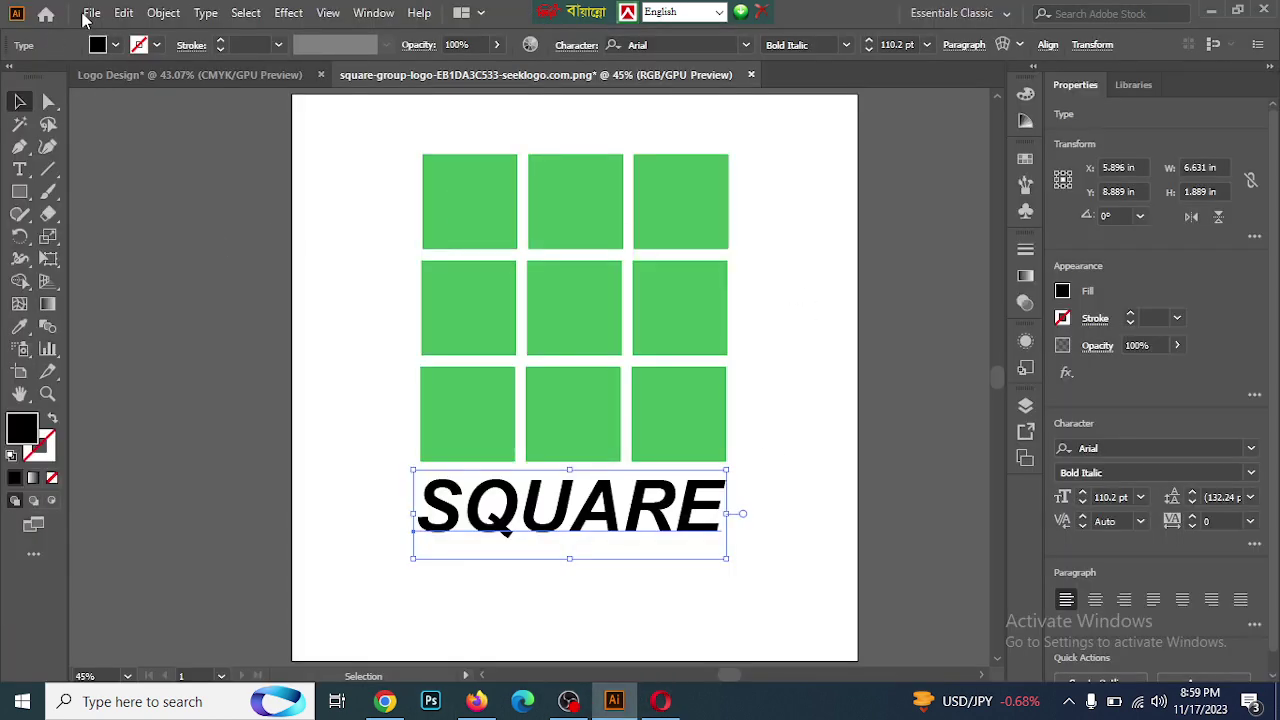
click(115, 47)
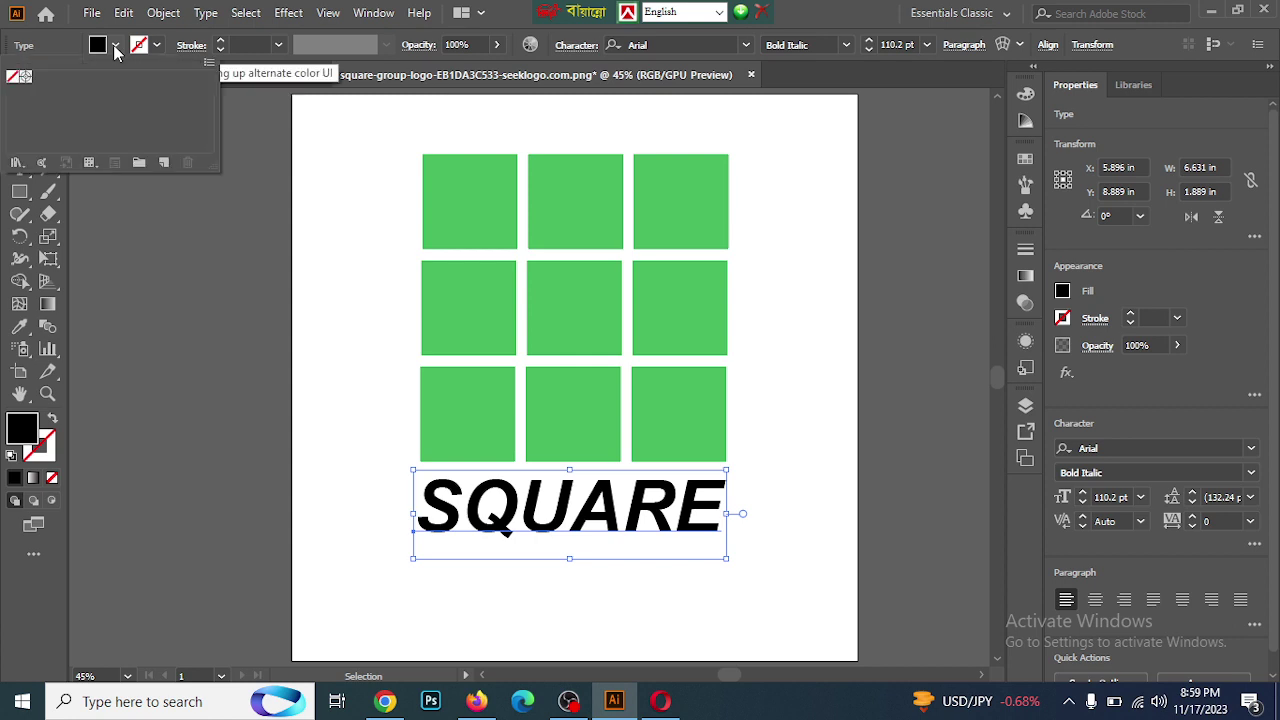
double_click(14, 440)
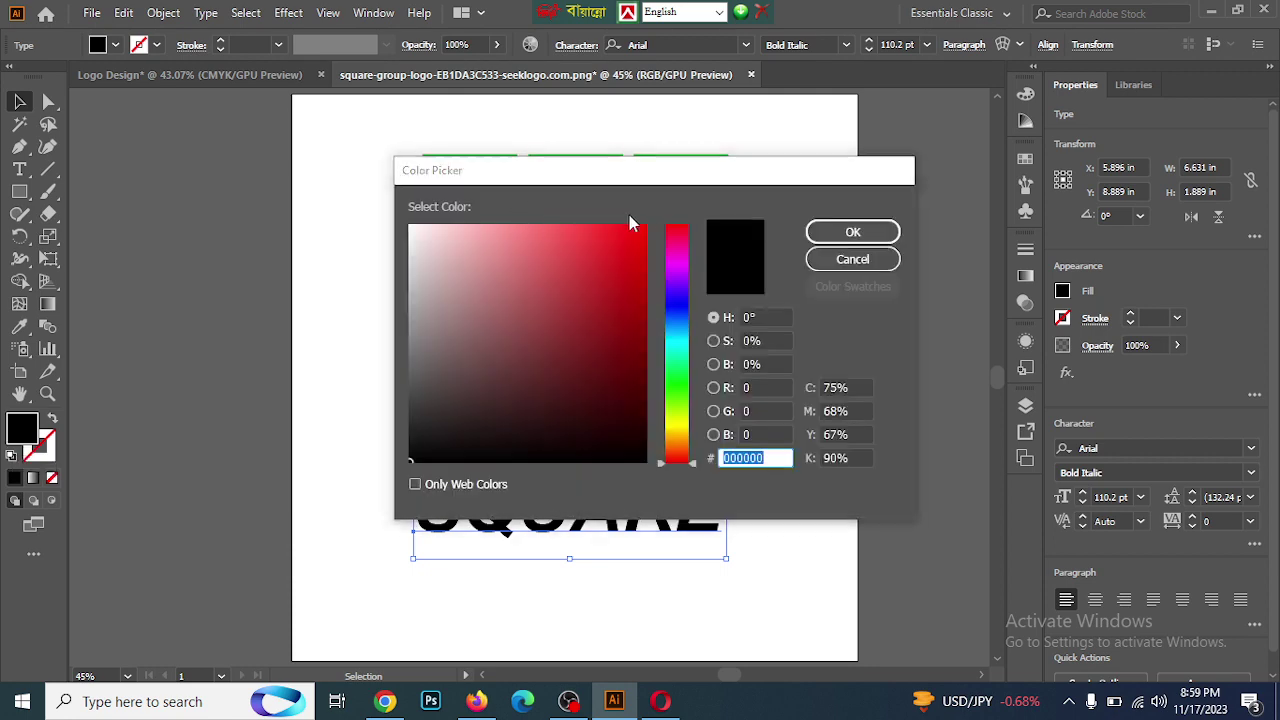
click(840, 236)
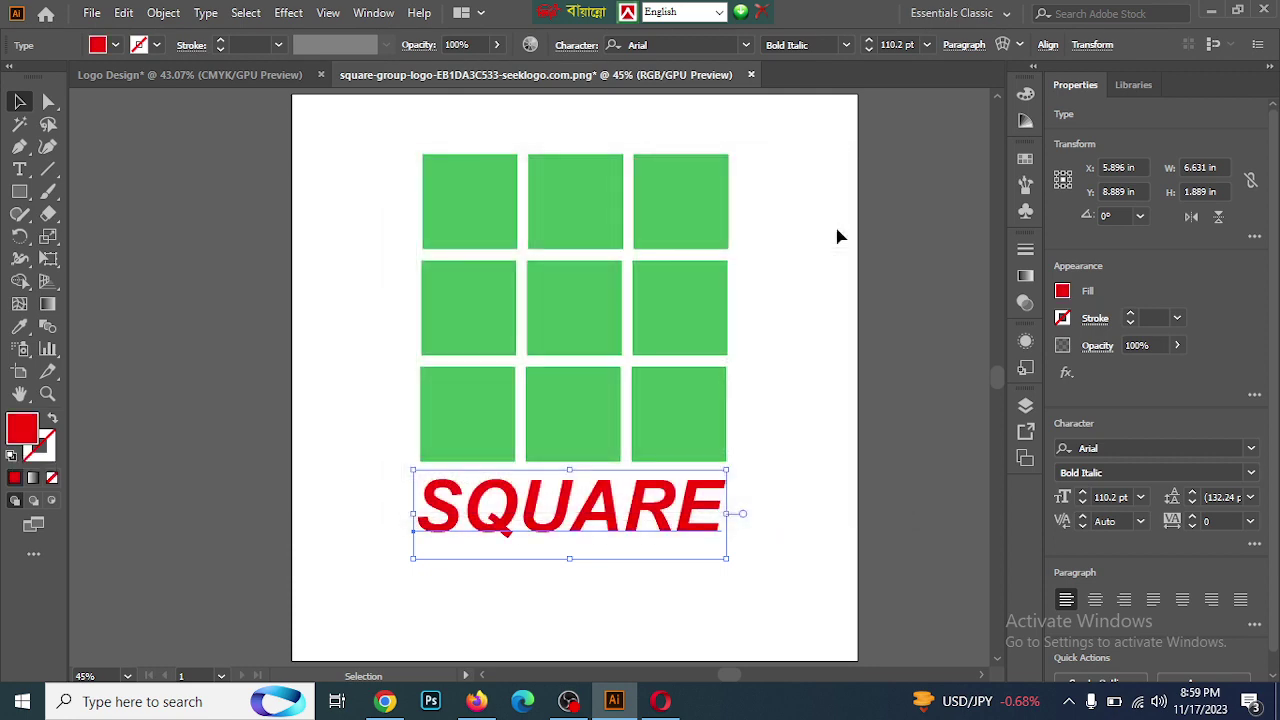
Nudge the SQUARE text slightly right to about X 5.965 in beneath the green grid
click(372, 269)
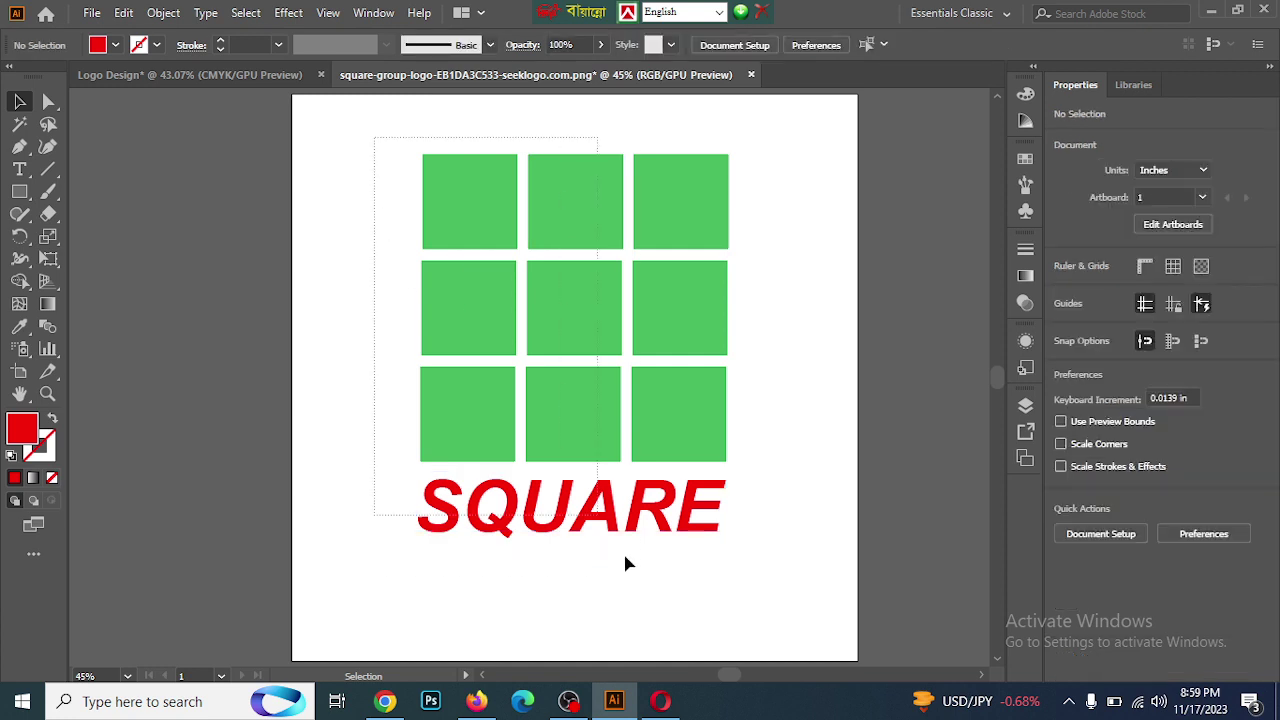
key(ctrl+a)
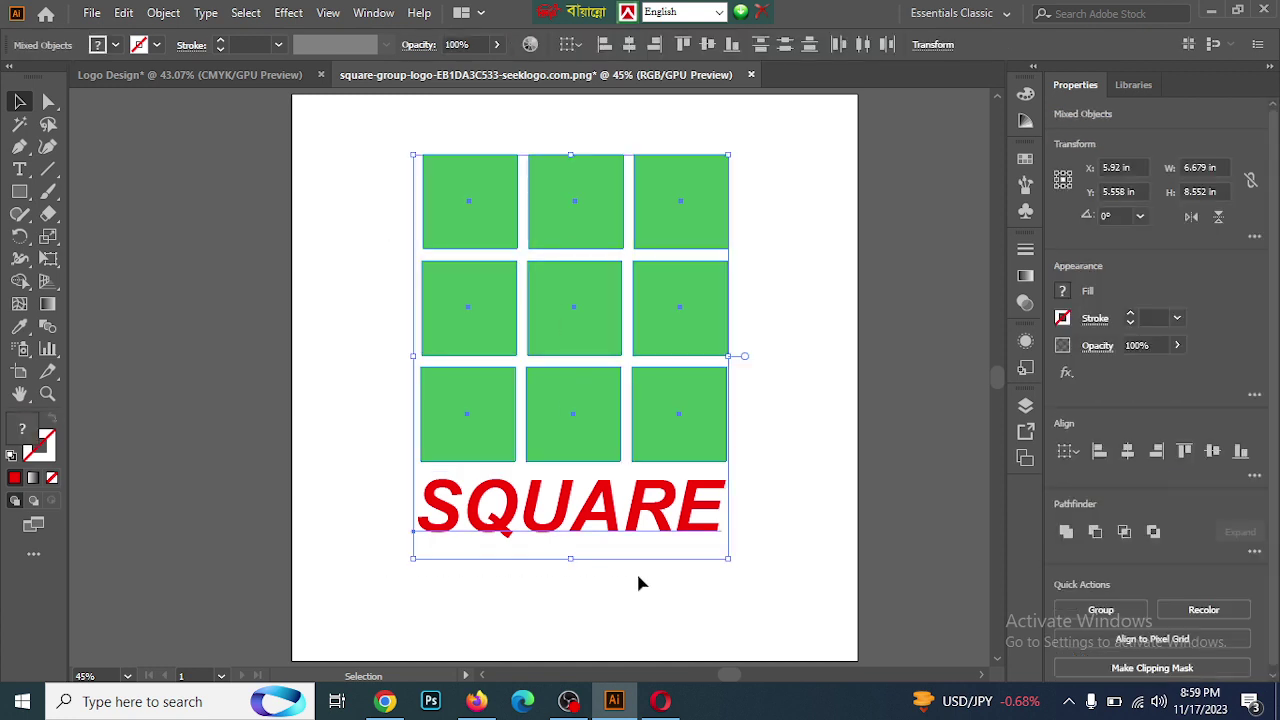
double_click(612, 525)
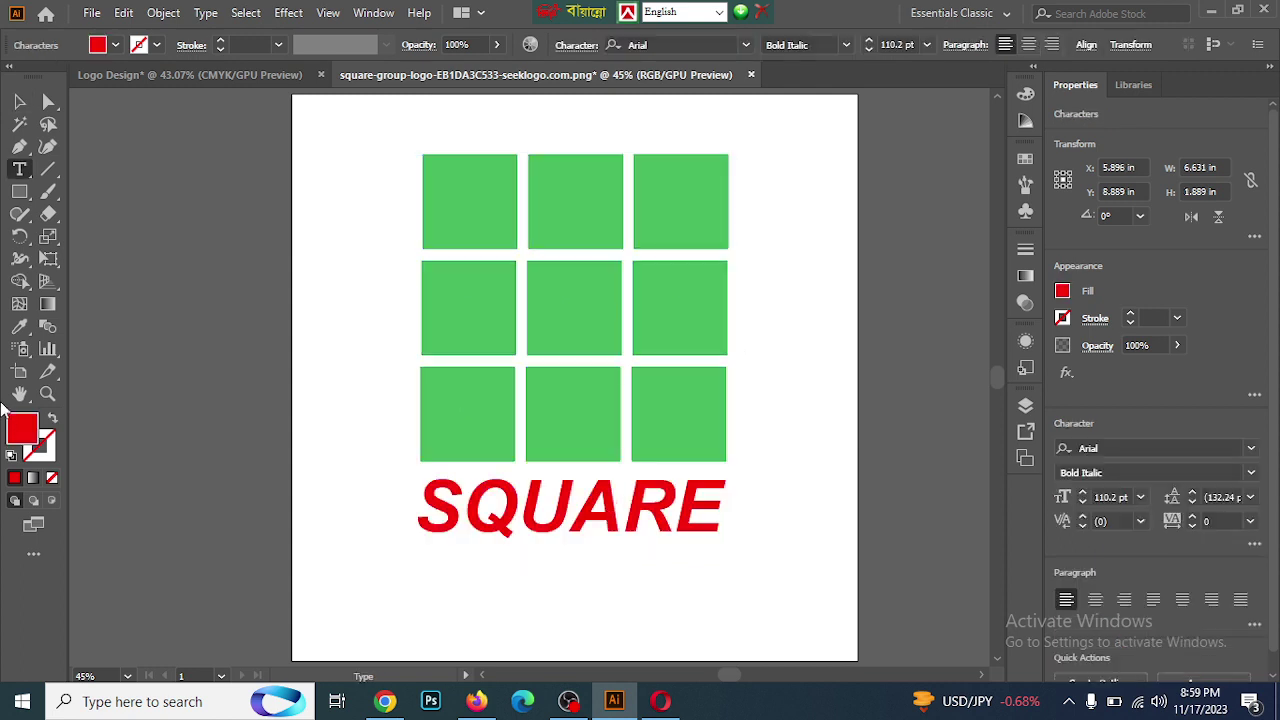
click(20, 102)
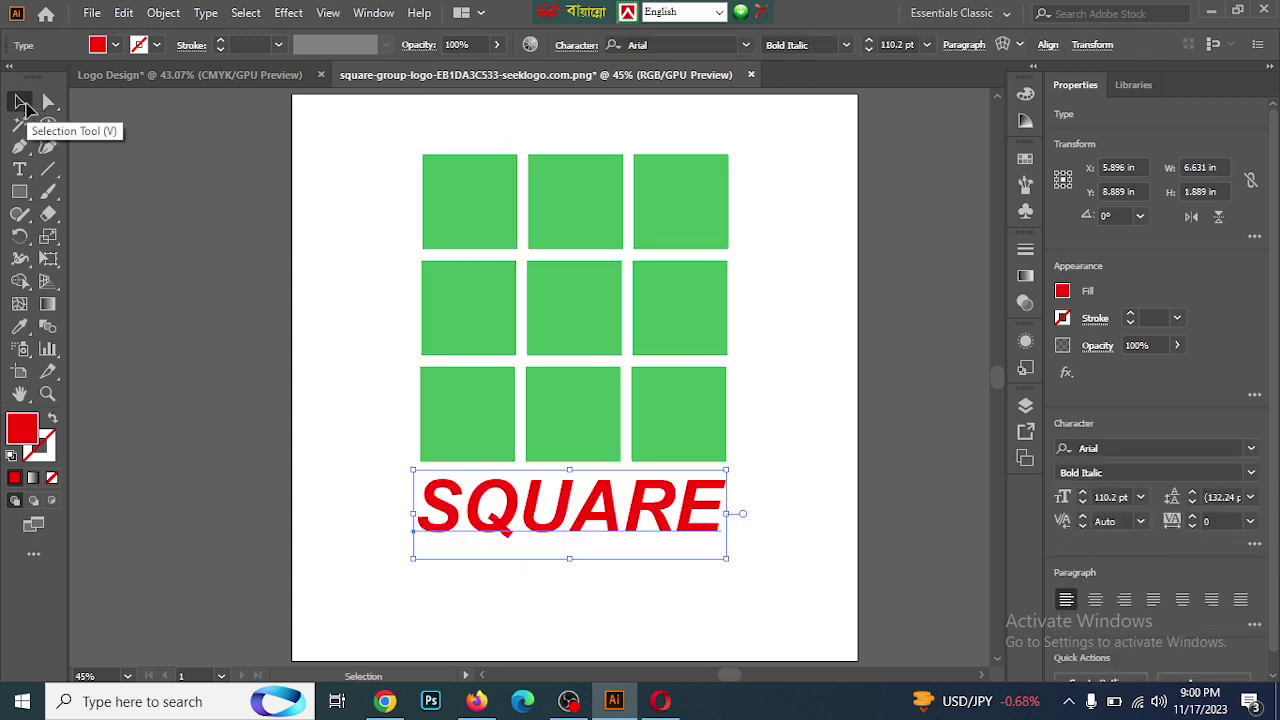
double_click(21, 103)
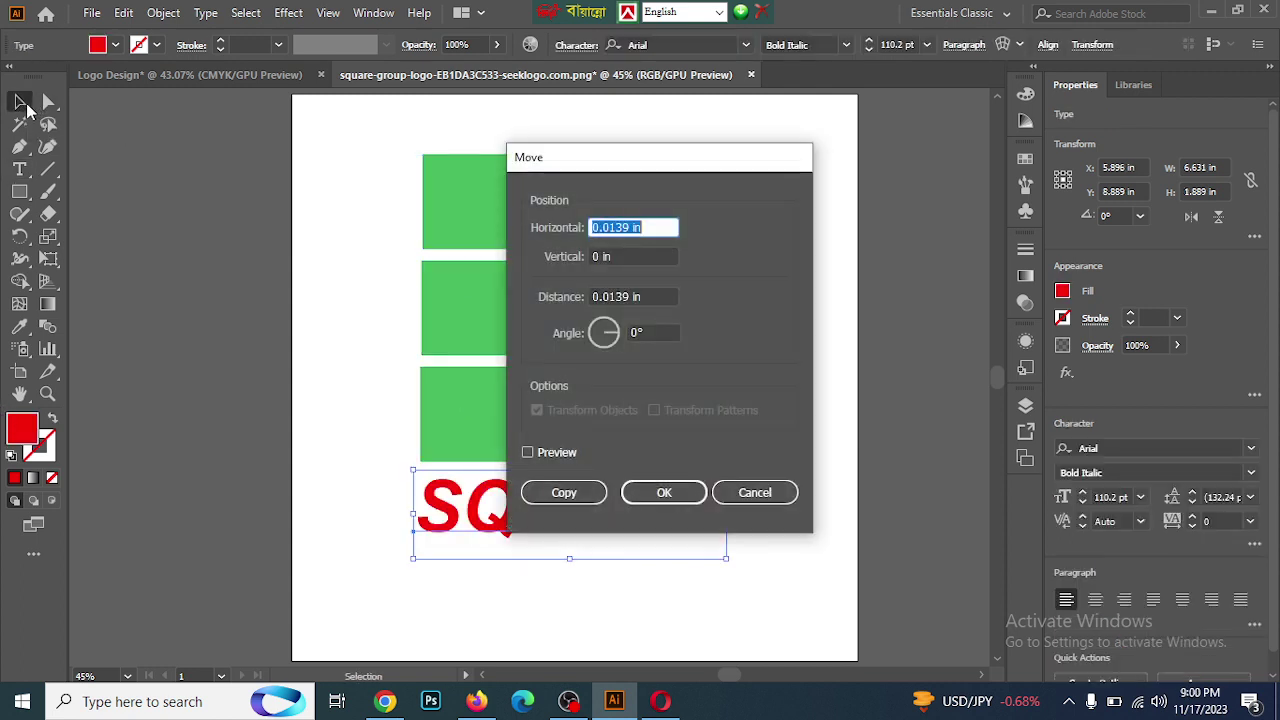
click(757, 492)
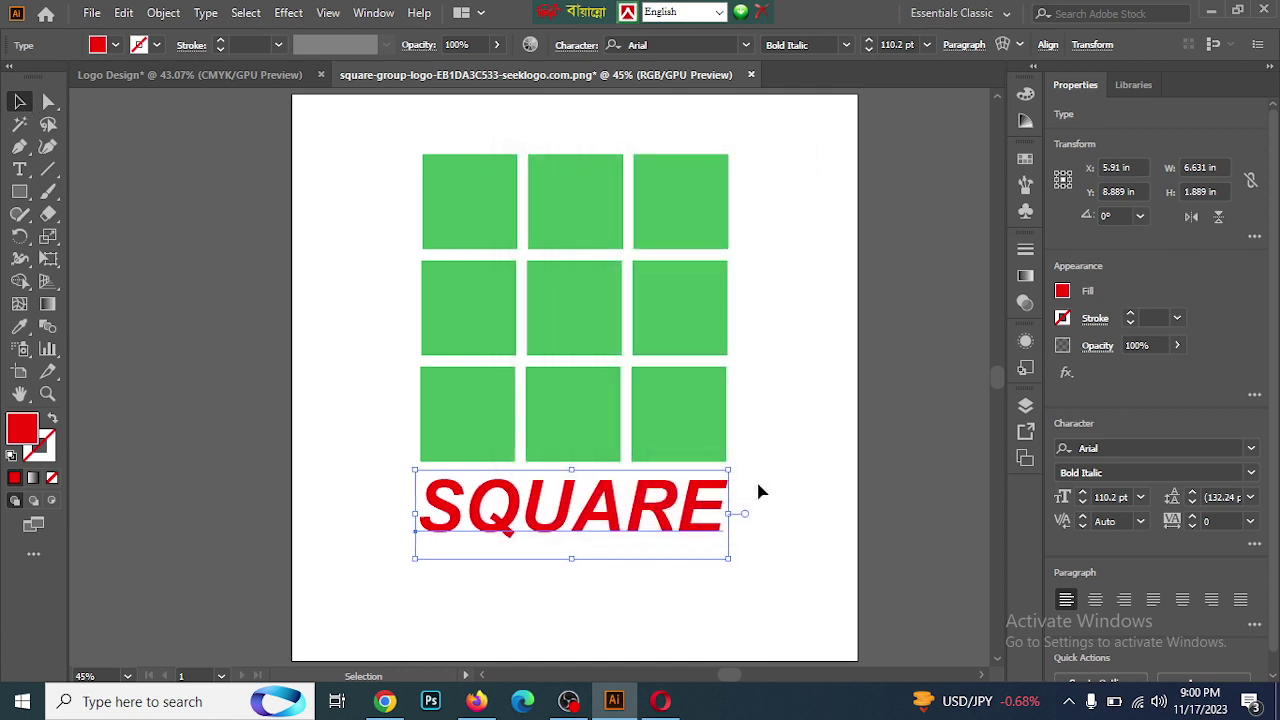
key(Right)
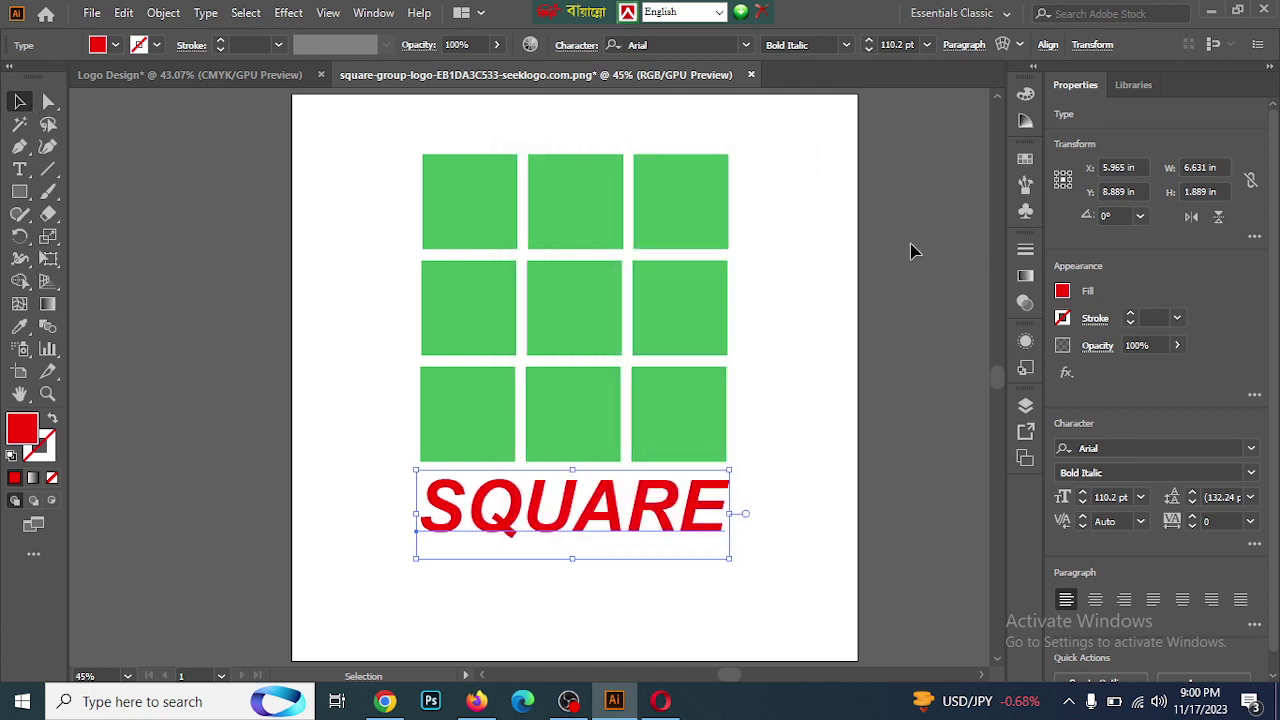
Select the whole logo, grid and SQUARE text together, and nudge it down to about Y 5.863 in on the artboard
click(791, 197)
drag(487, 607, 486, 607)
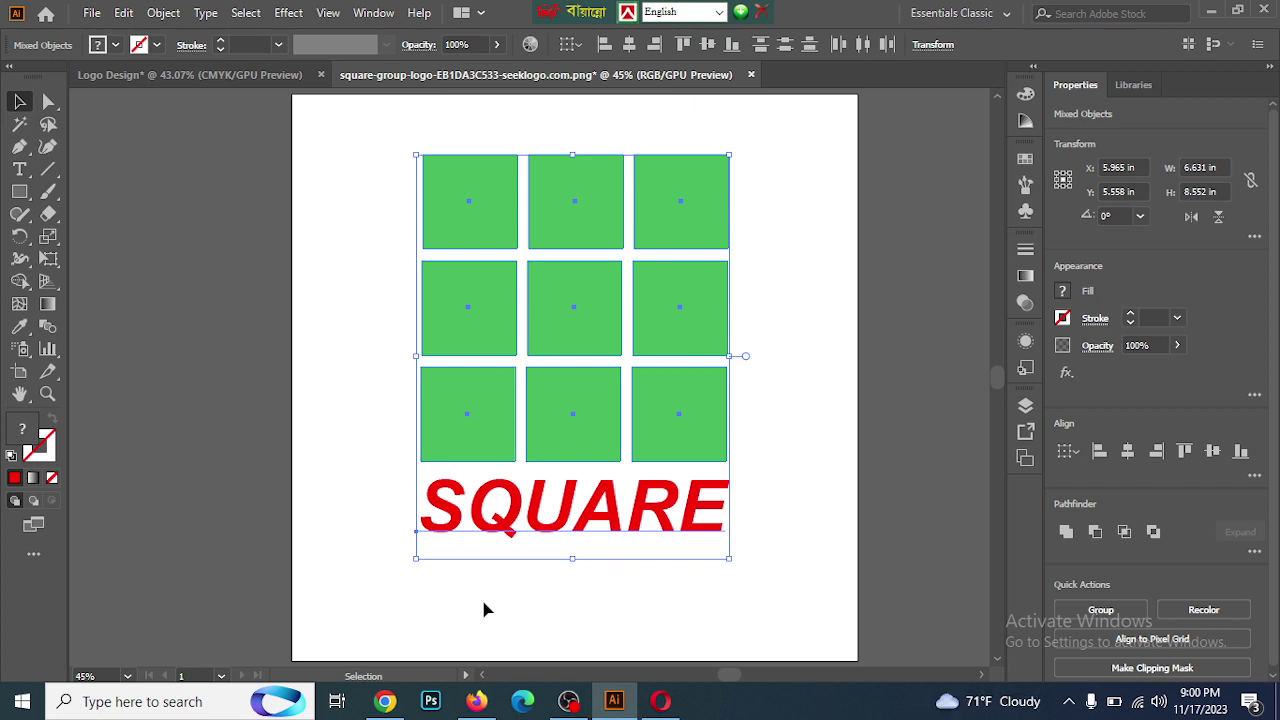
key(Down)
key(Down)
key(Down)
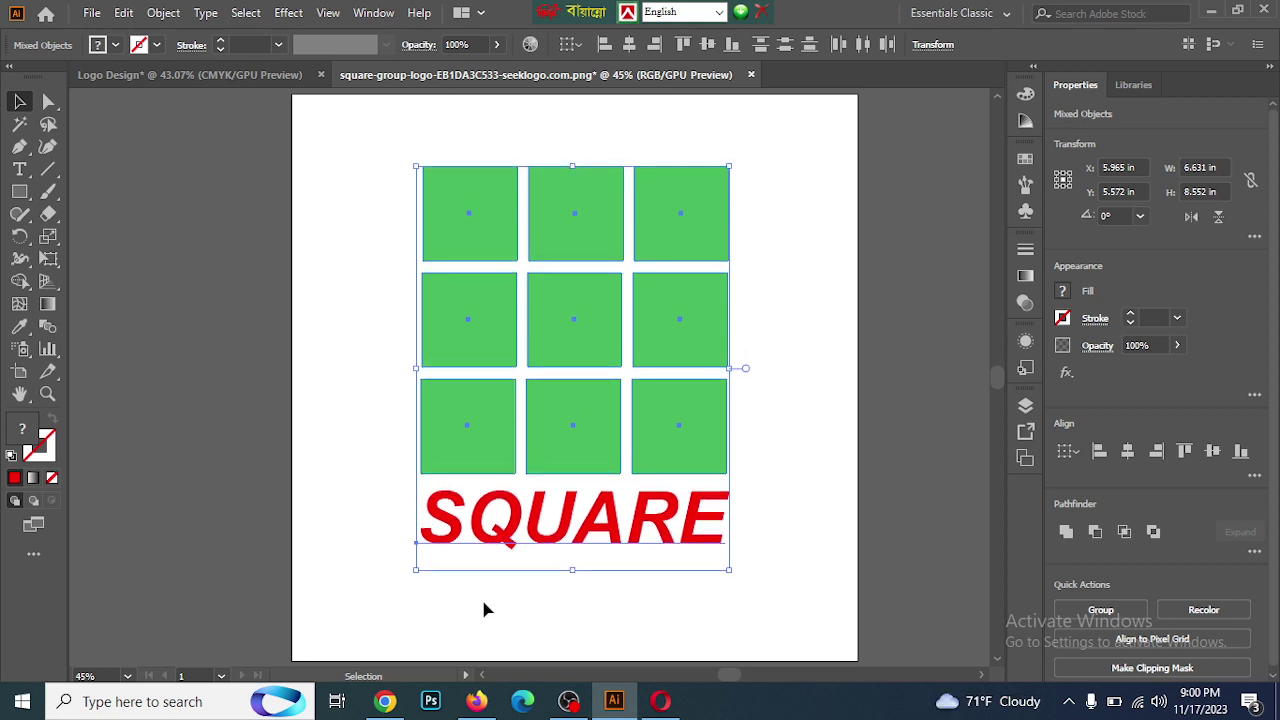
key(Down)
key(Down)
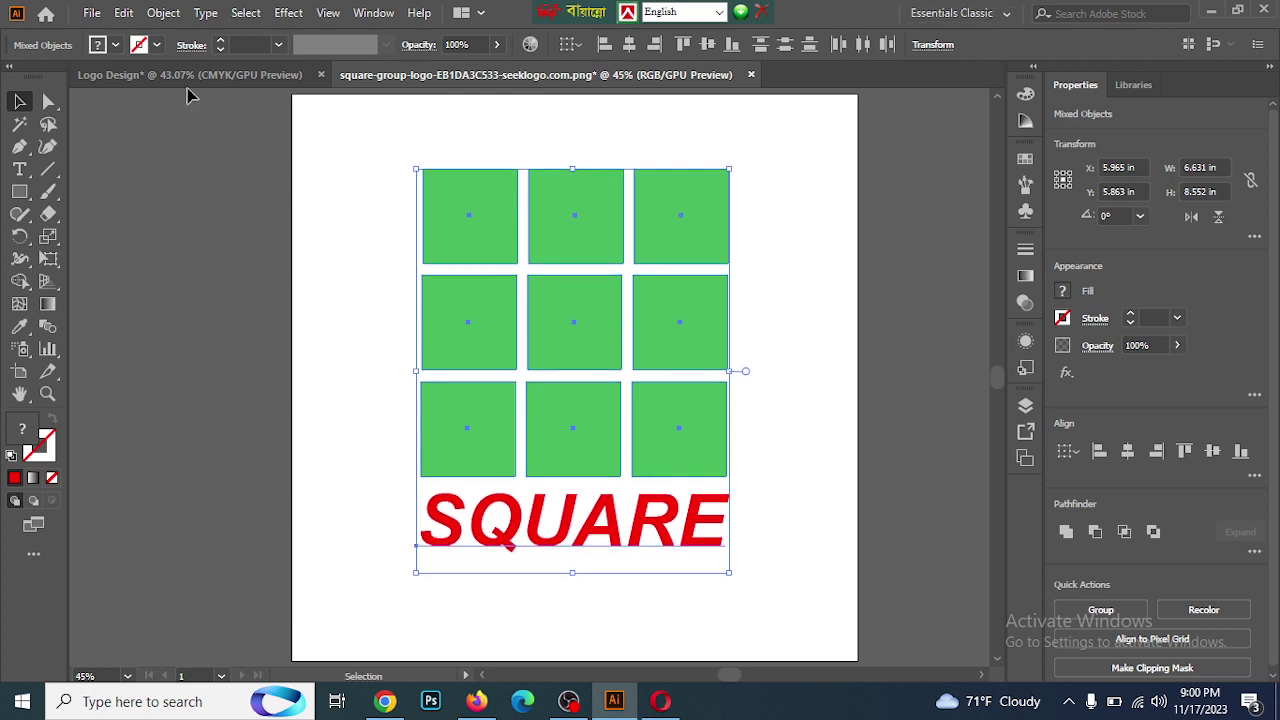
Start saving the document and set its file type to Illustrator EPS (*.EPS)
click(91, 14)
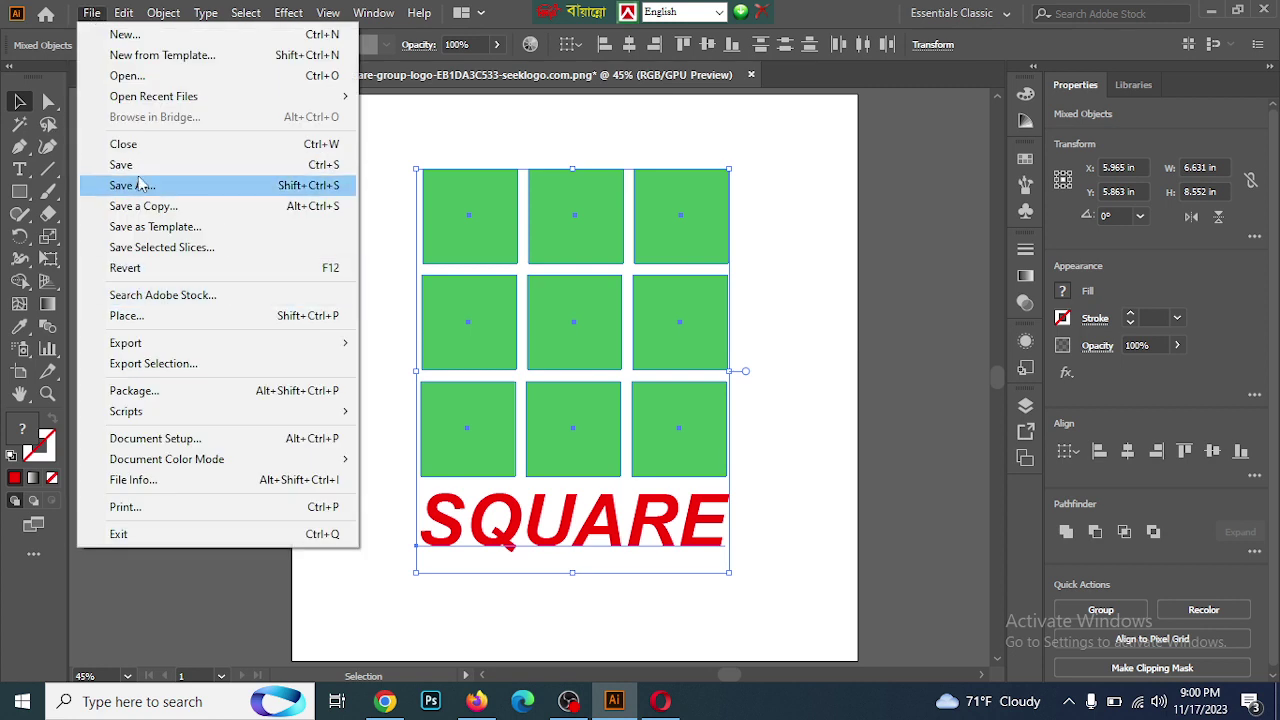
click(126, 165)
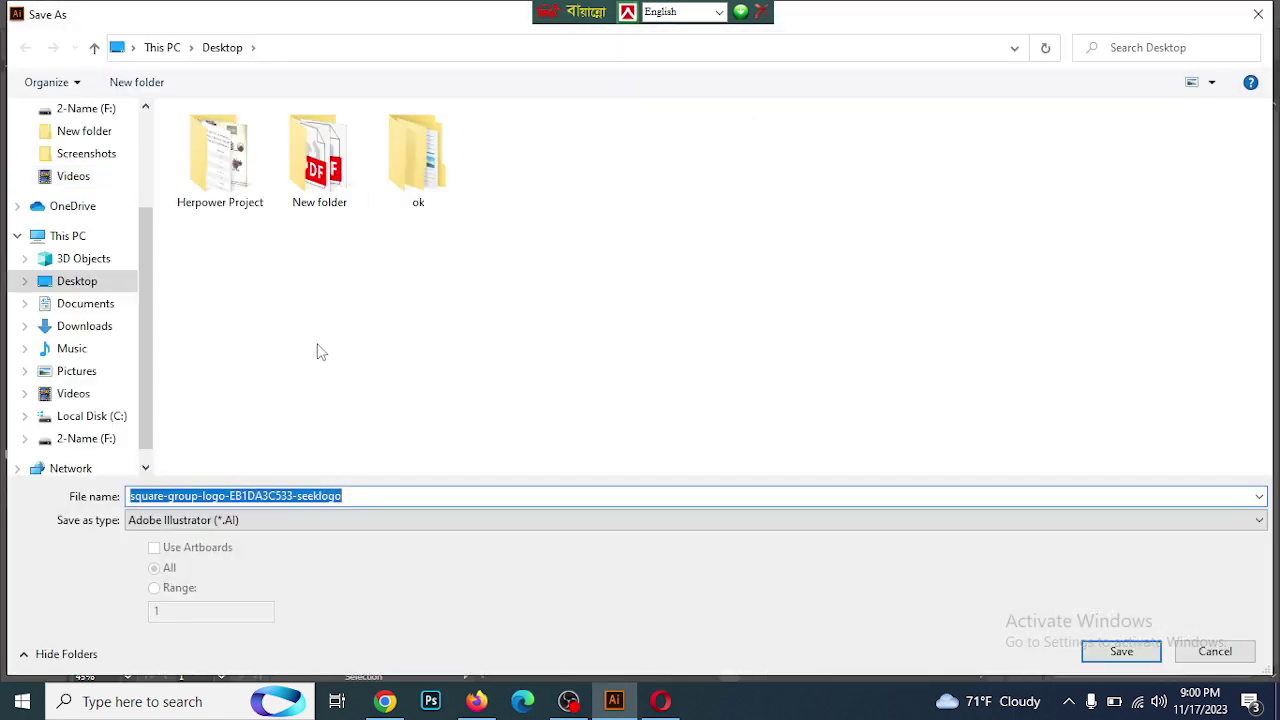
click(287, 520)
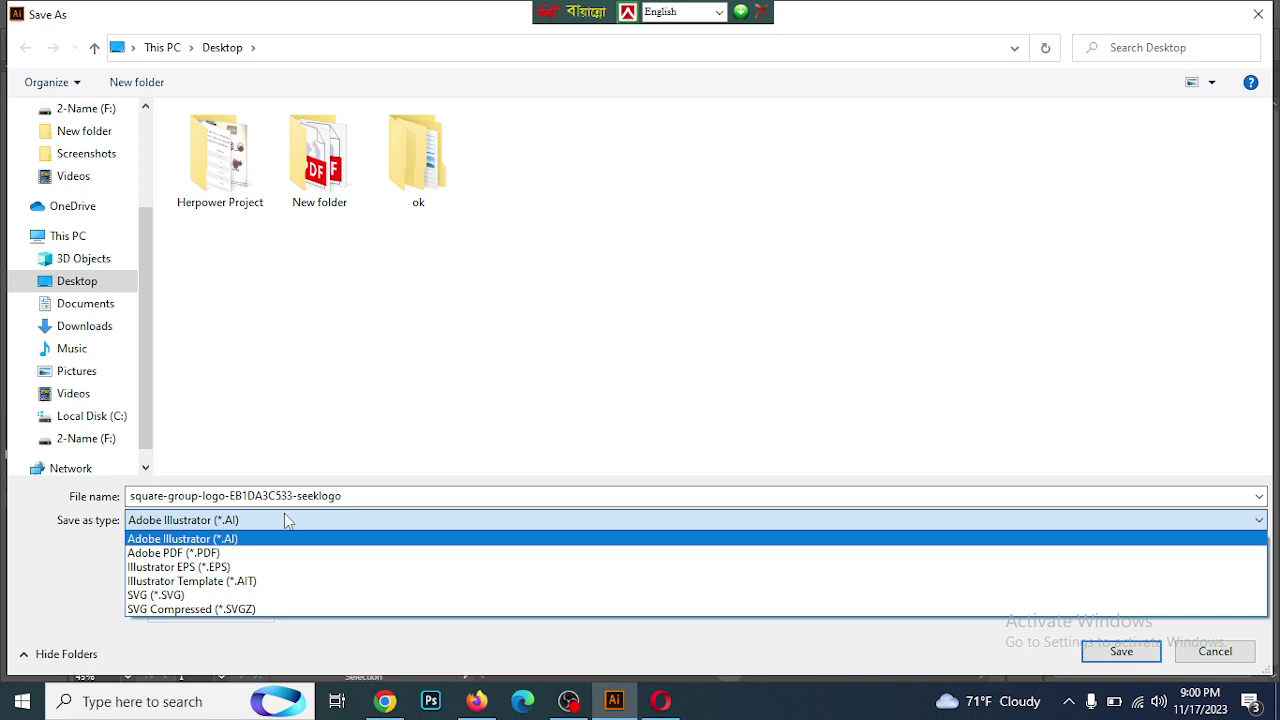
click(571, 349)
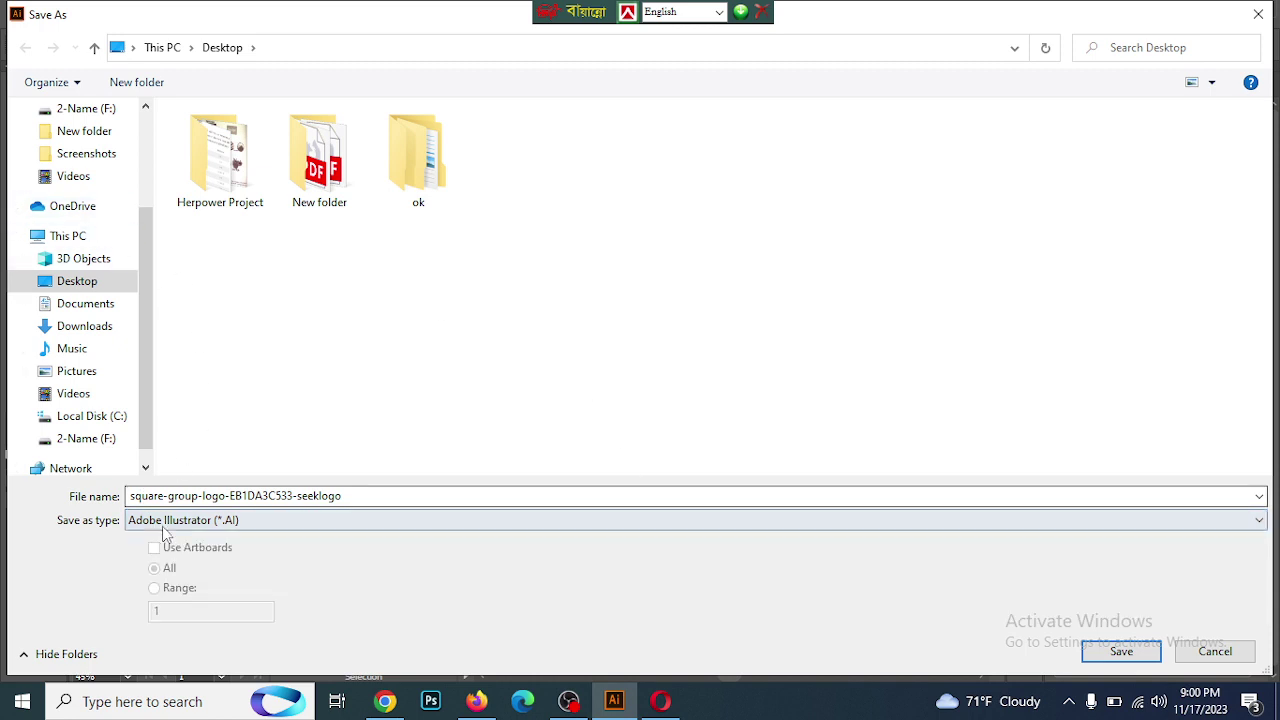
click(208, 521)
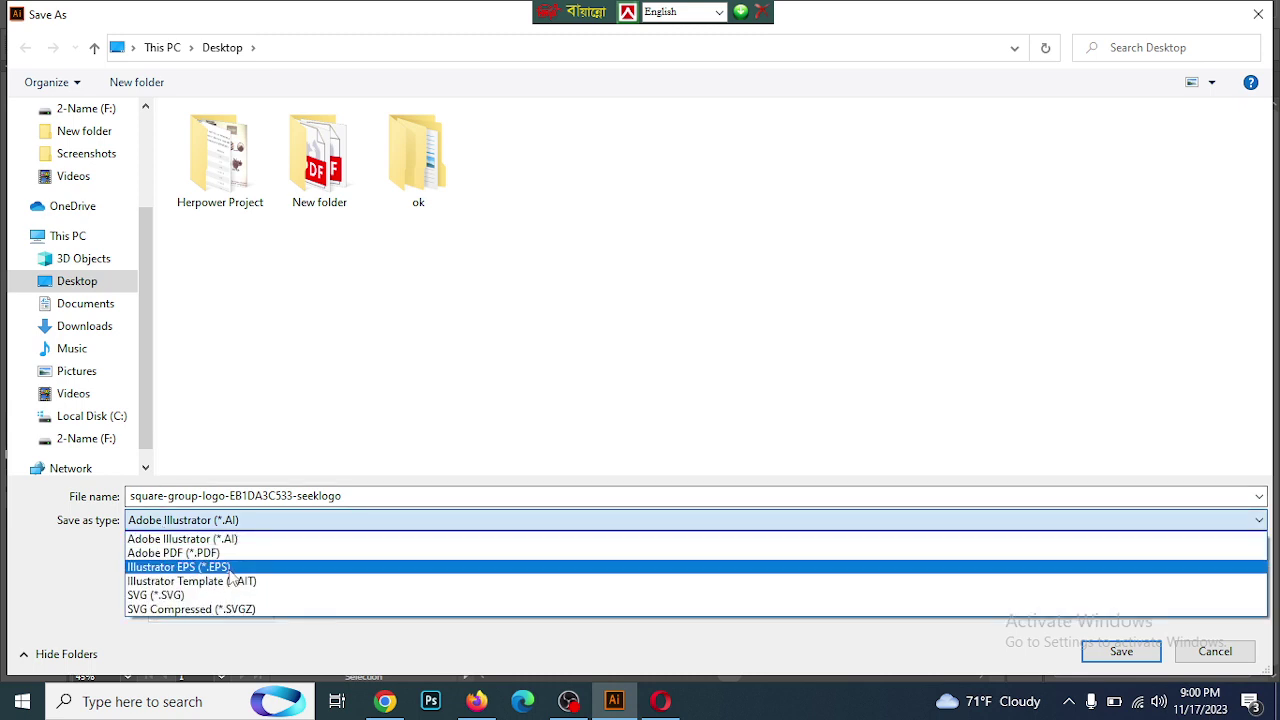
click(230, 570)
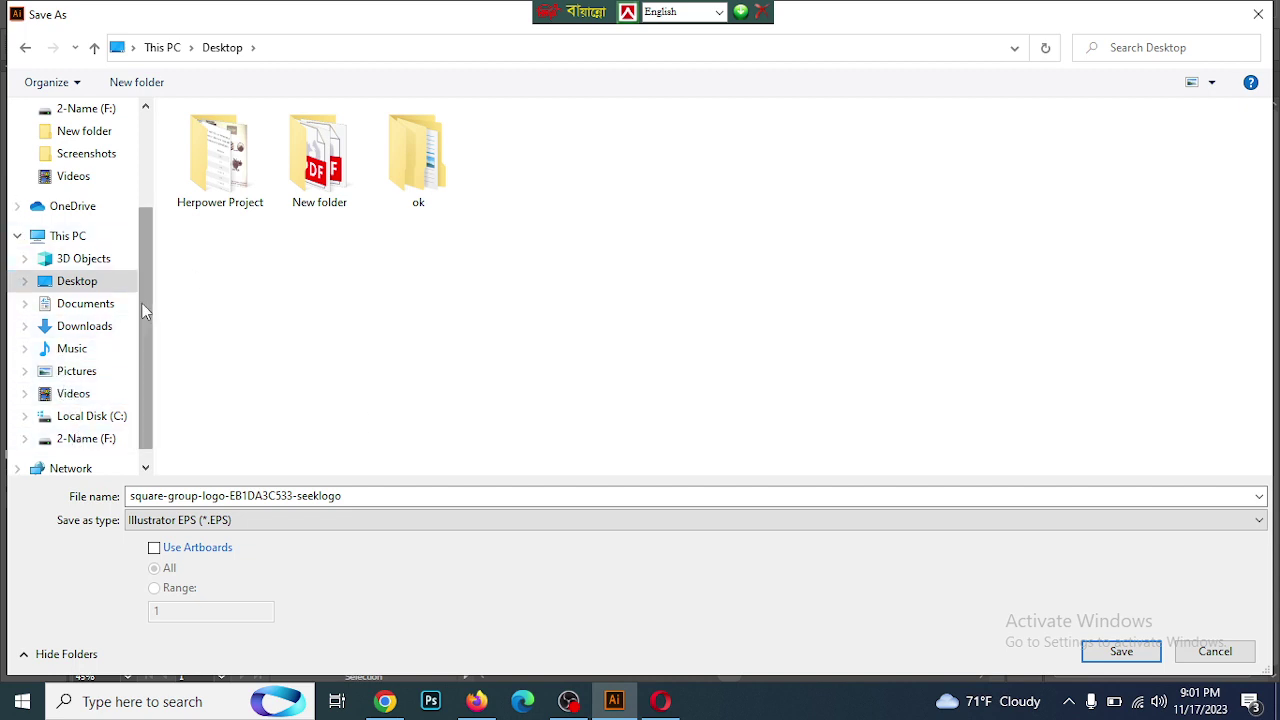
Save the EPS file to the 2-Name (F:) drive under the shortened name square-group, accepting the EPS options
scroll(142, 302, down, 1)
click(70, 215)
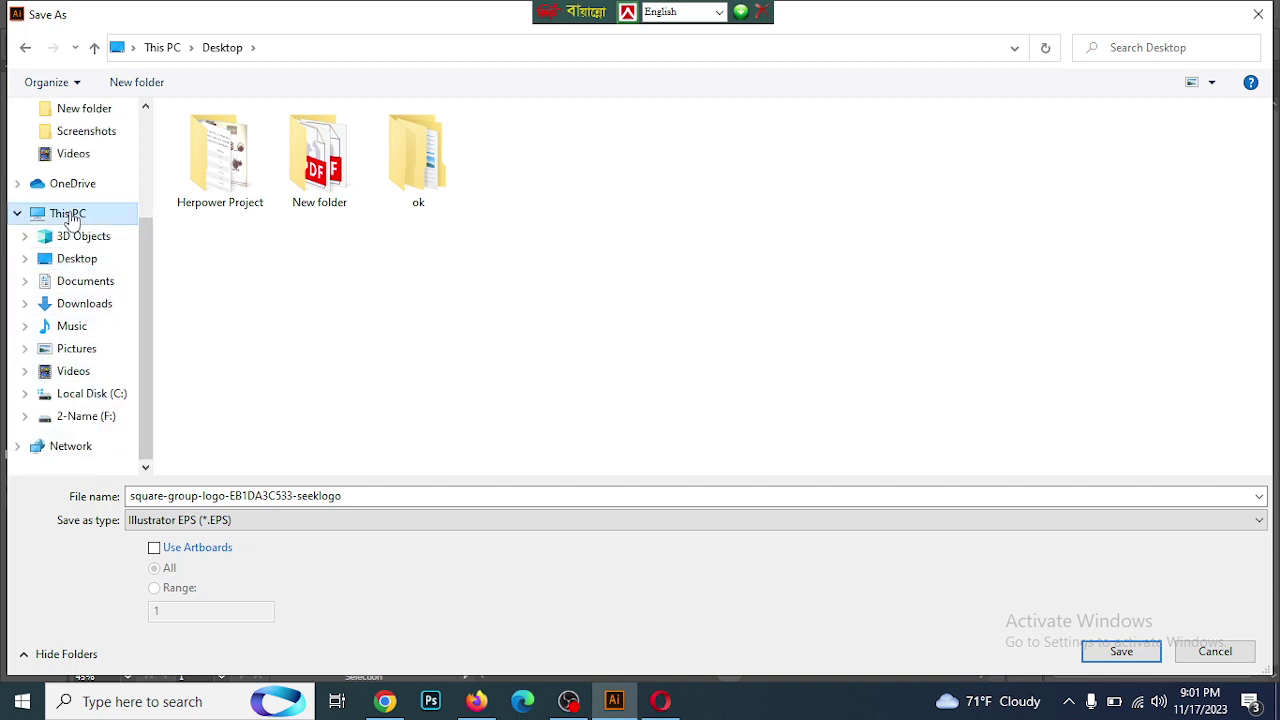
click(786, 287)
double_click(786, 287)
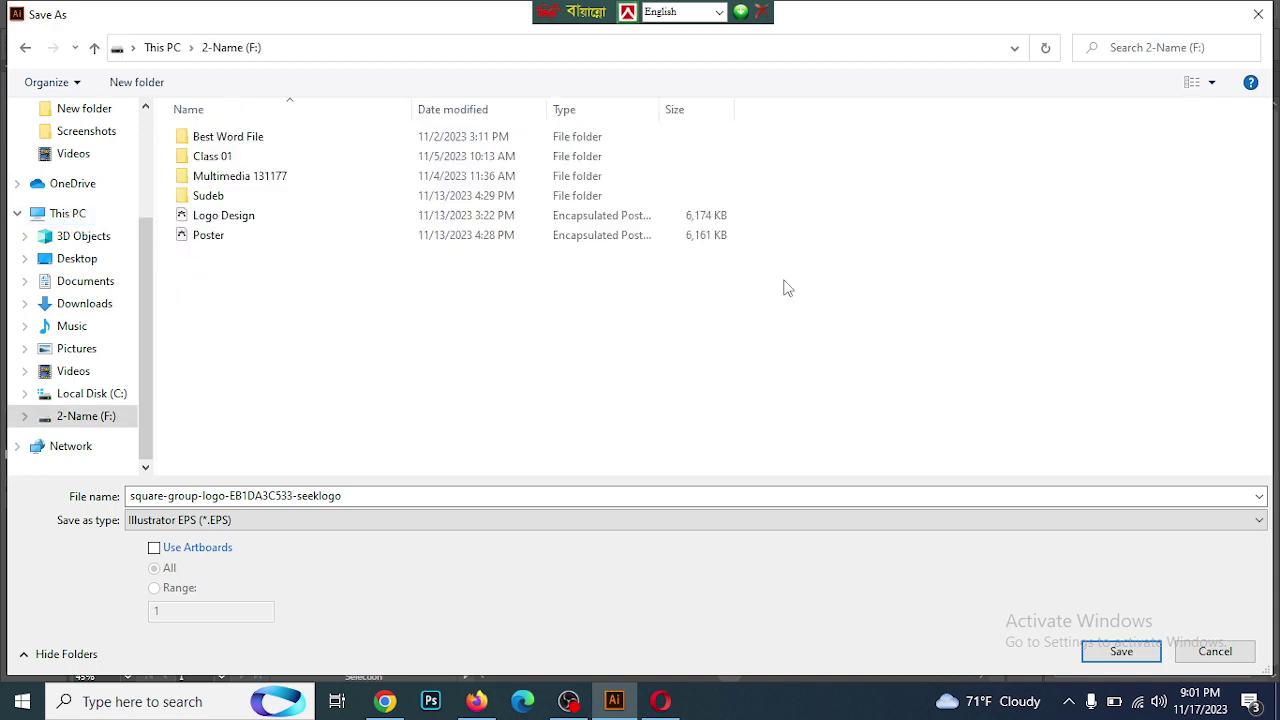
click(366, 494)
key(ctrl+a)
click(373, 496)
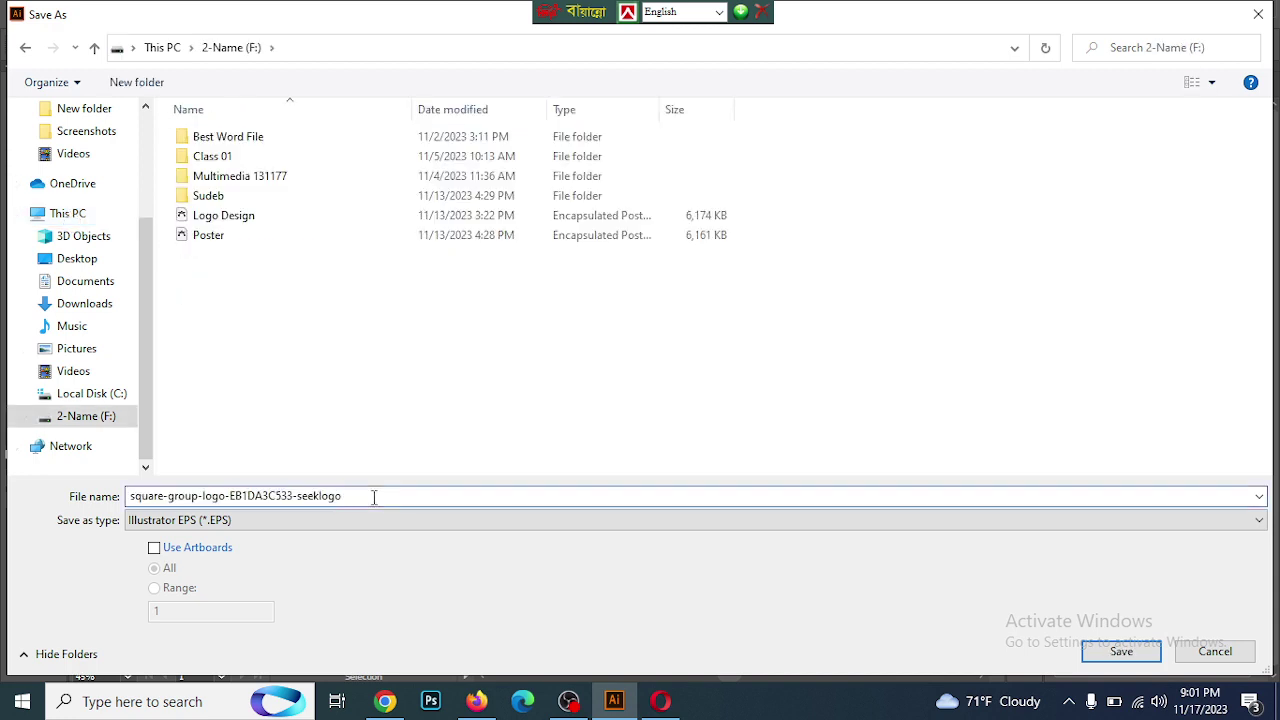
key(BackSpace)
key(BackSpace)
key(BackSpace)
key(BackSpace)
key(BackSpace)
key(BackSpace)
key(BackSpace)
key(BackSpace)
key(BackSpace)
key(BackSpace)
key(BackSpace)
key(BackSpace)
key(BackSpace)
key(BackSpace)
key(BackSpace)
key(BackSpace)
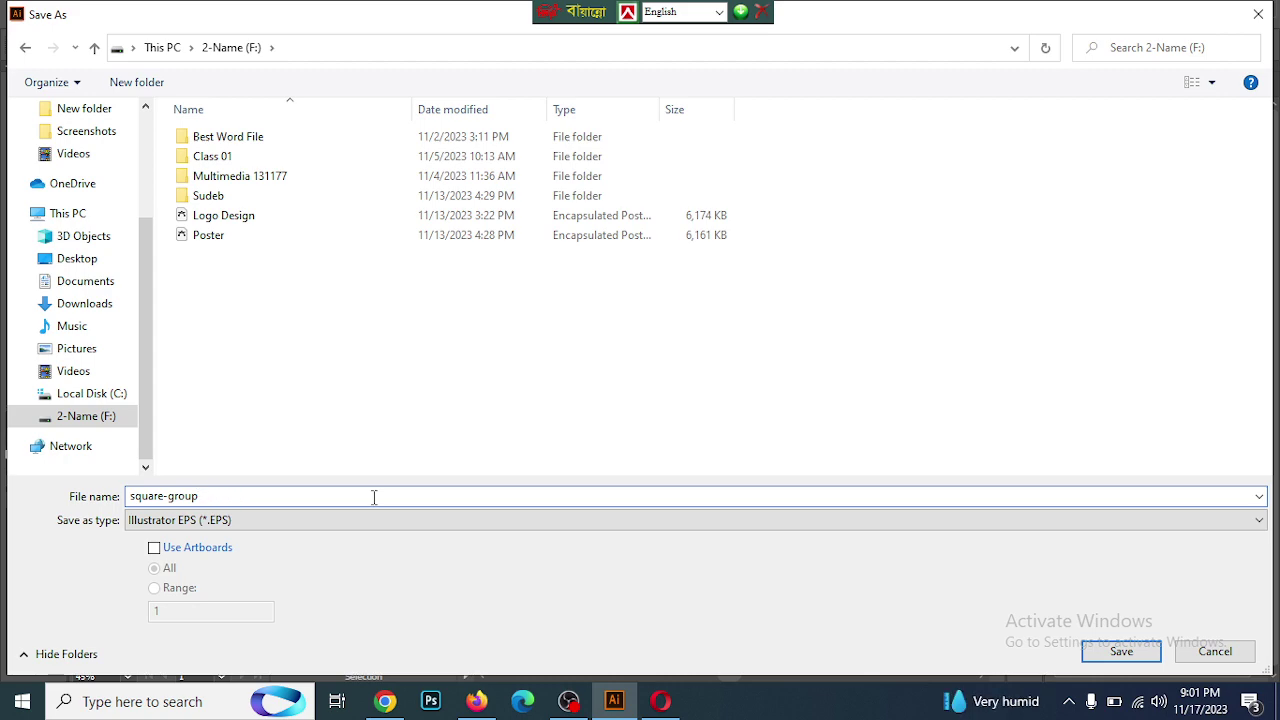
key(Return)
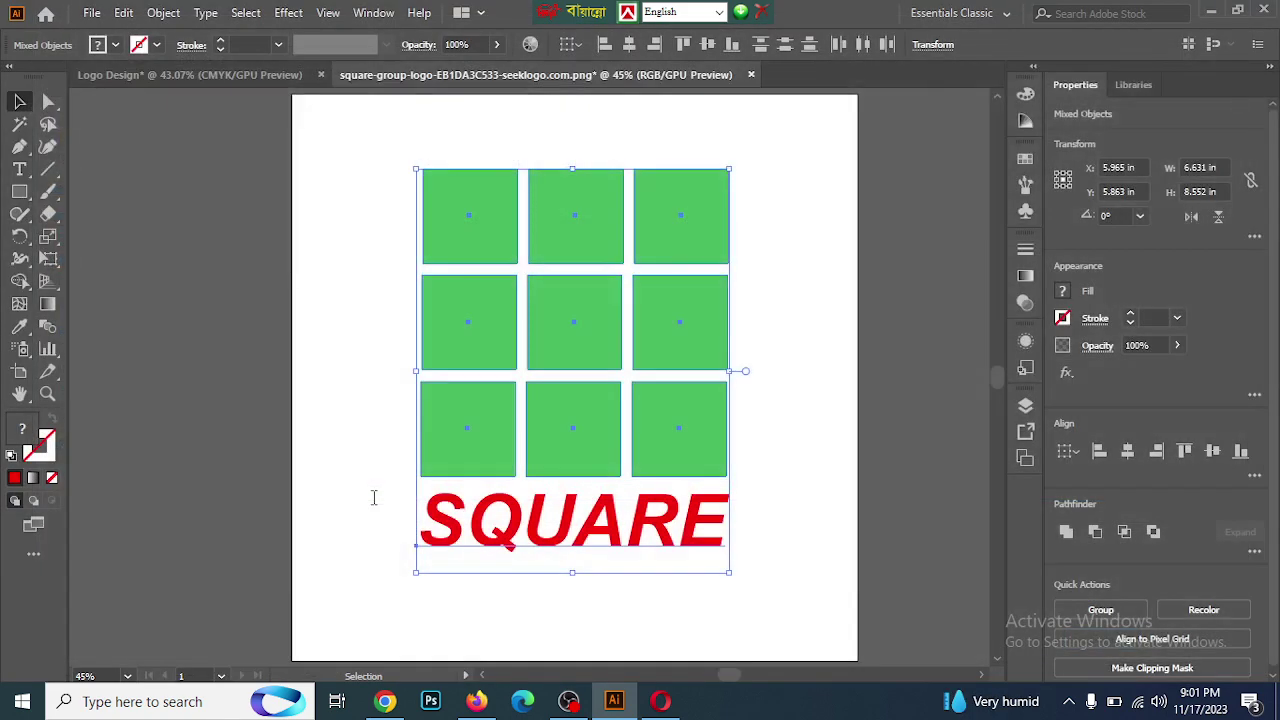
key(Return)
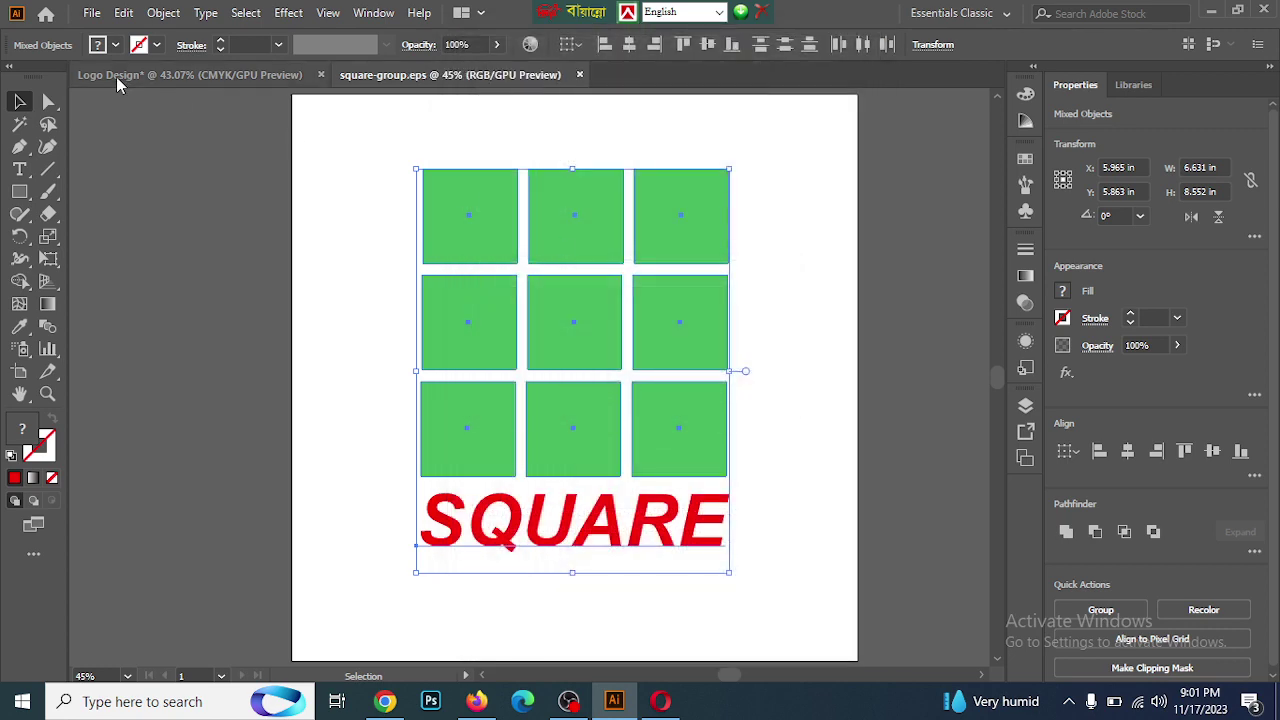
Export the logo to the F: drive as a JPEG named square-group, using RGB, quality 10 (Maximum) and High (300 ppi) resolution
click(95, 16)
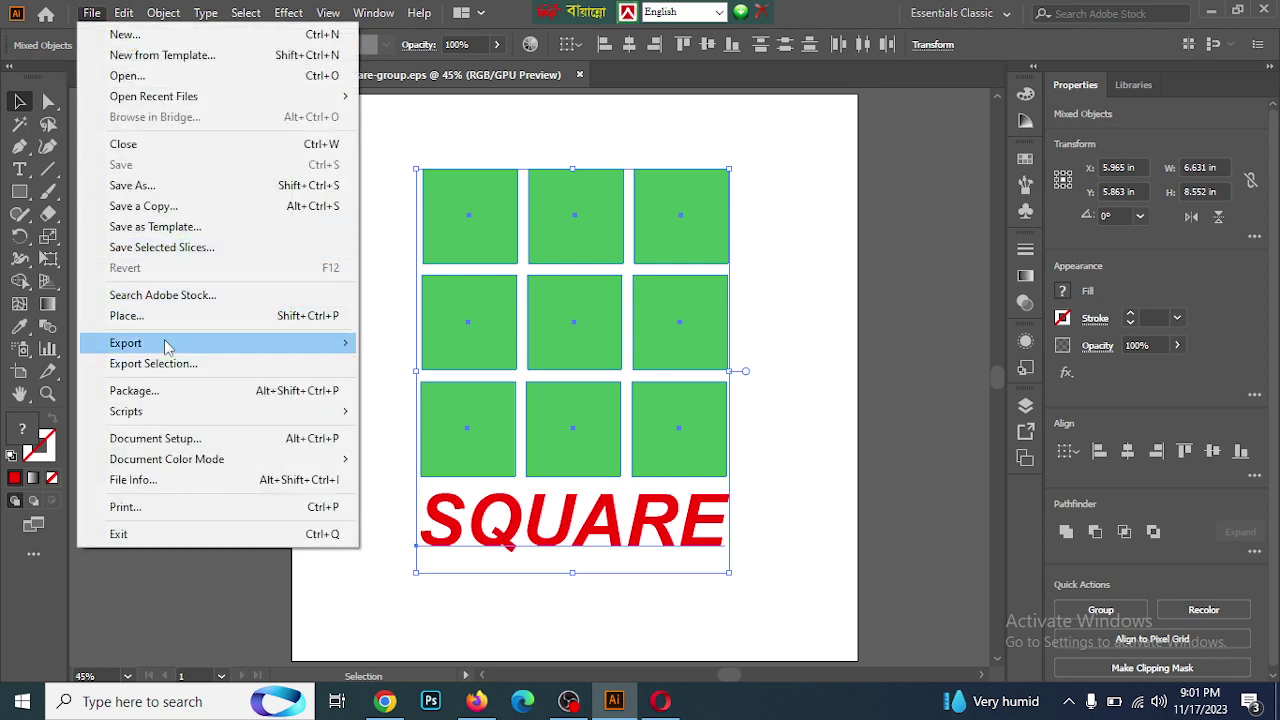
mouse_move(167, 352)
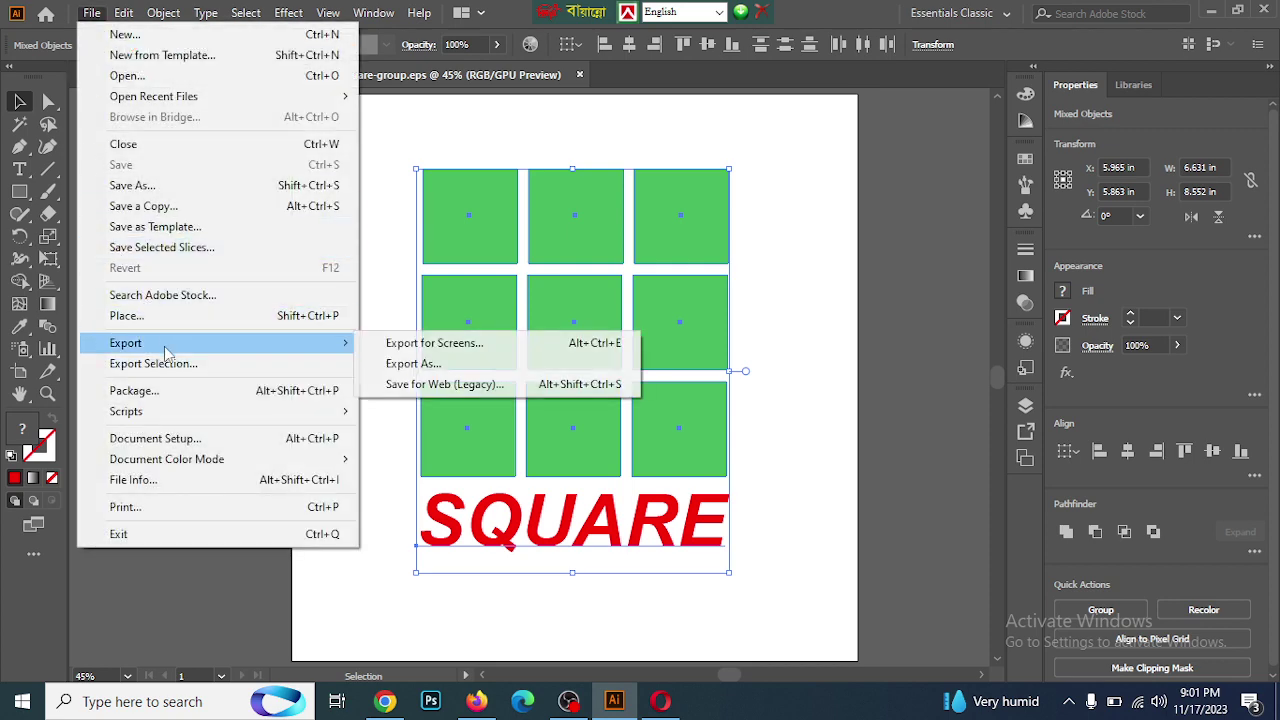
click(437, 366)
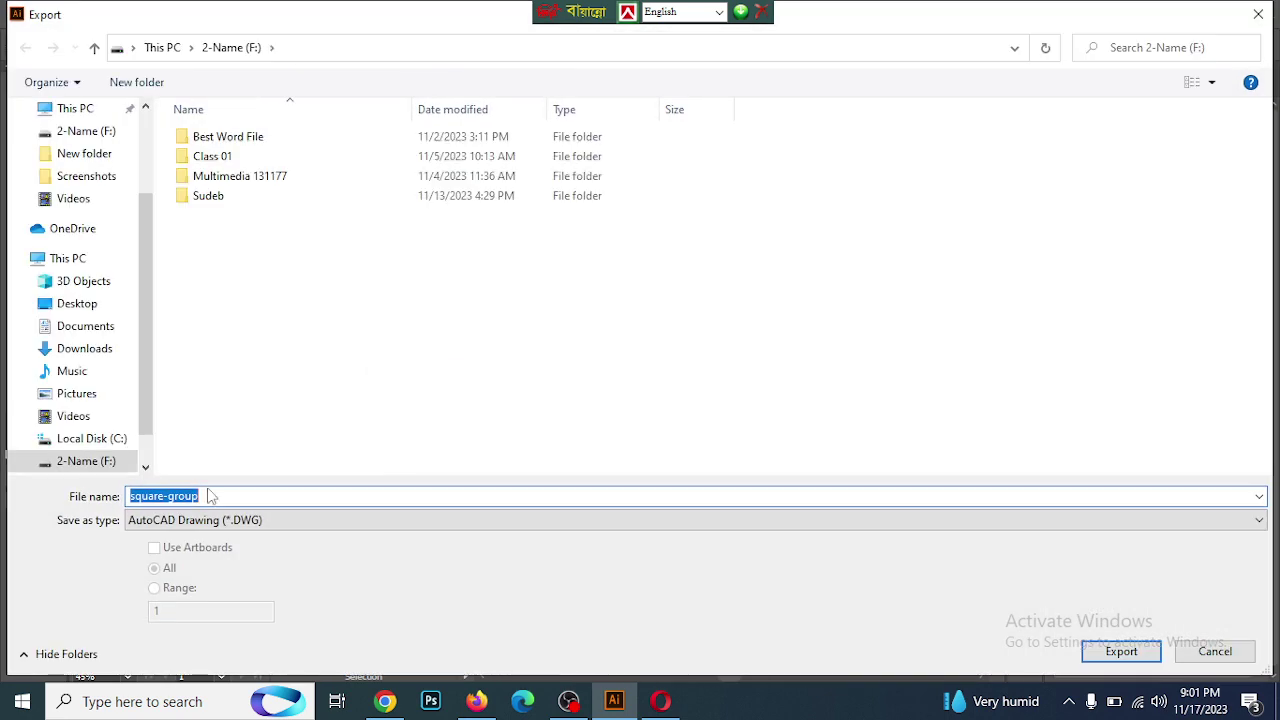
click(237, 520)
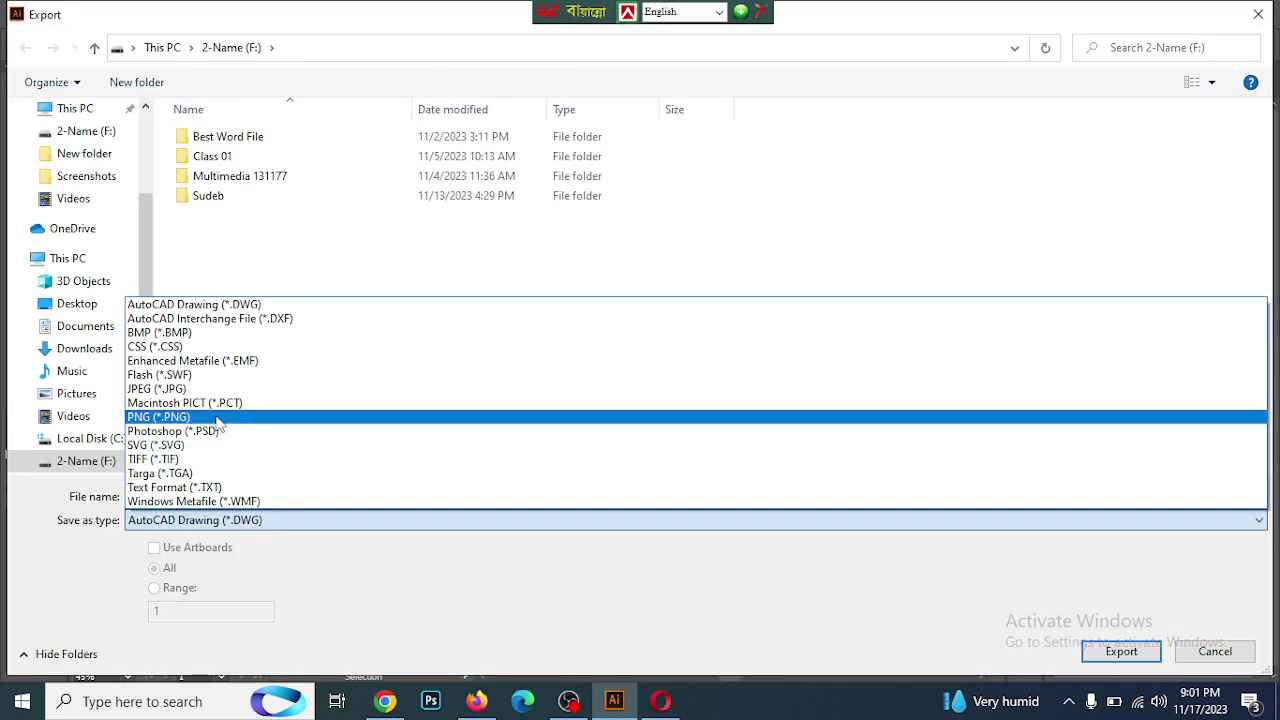
click(185, 389)
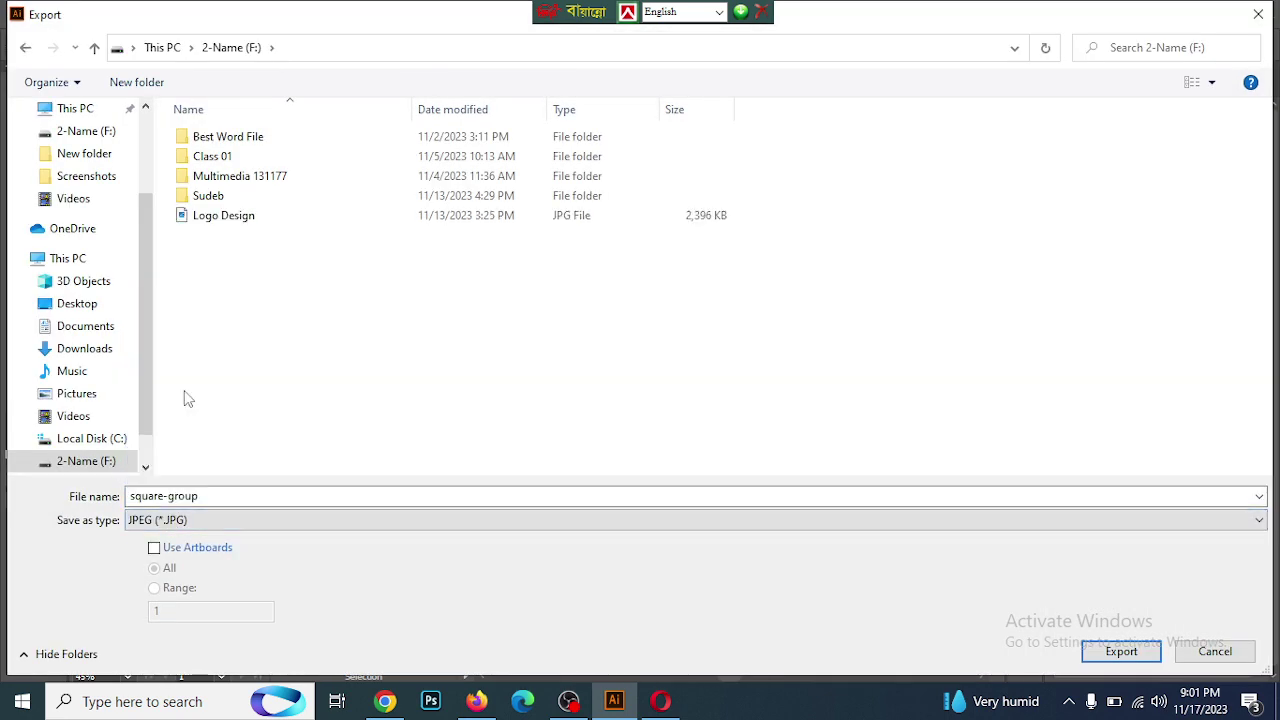
click(1118, 652)
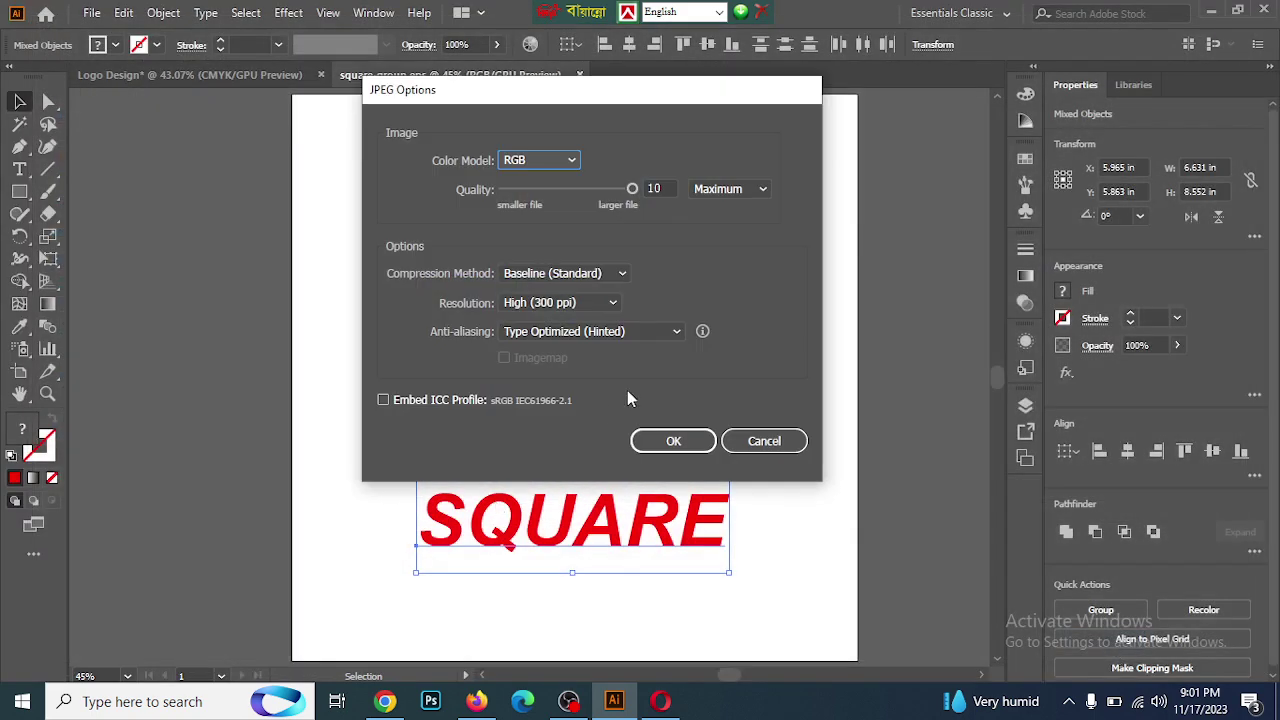
click(536, 162)
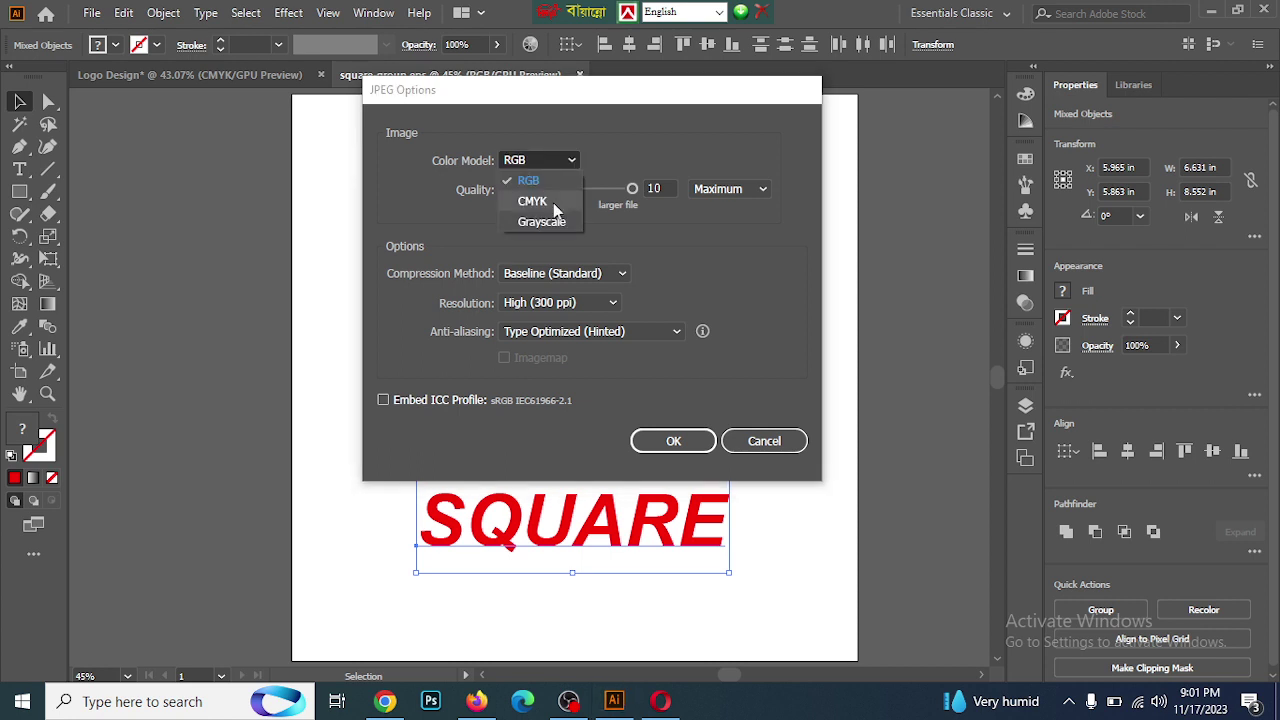
click(660, 134)
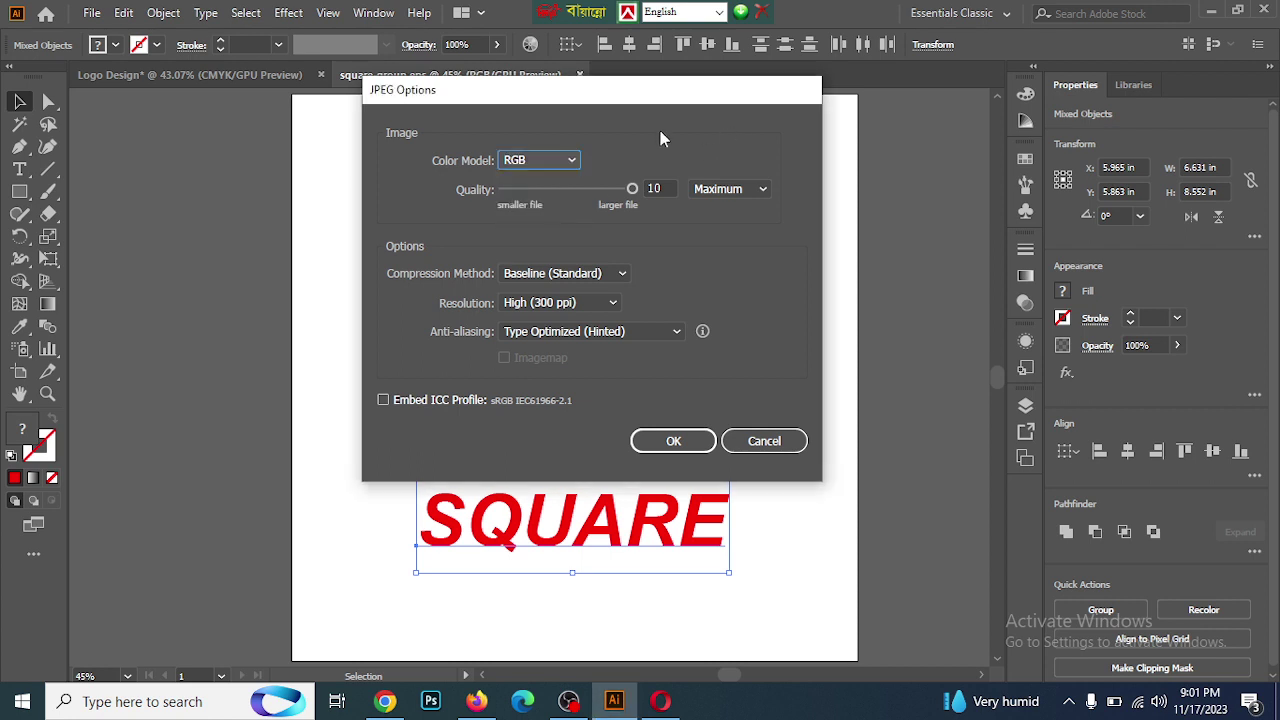
click(674, 441)
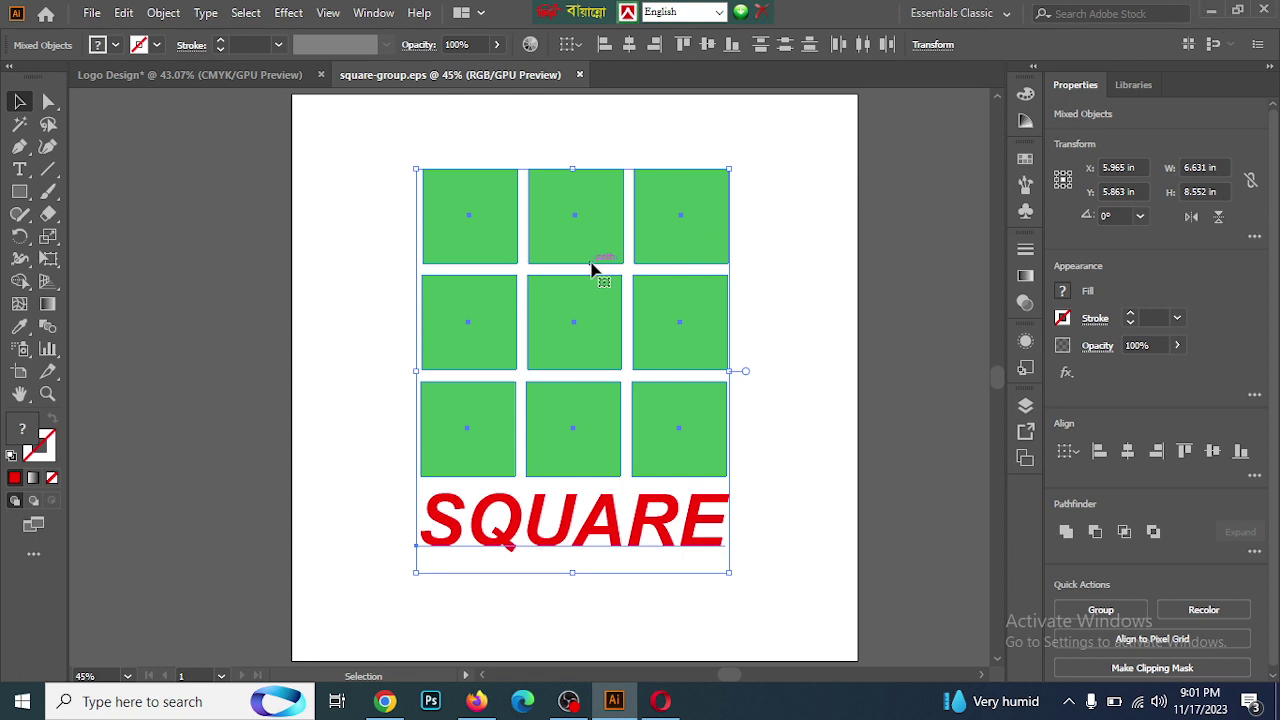
Select the entire logo and move it off the artboard to the right, to about X 15.58 in, Y 3.39 in
key(ctrl+minus)
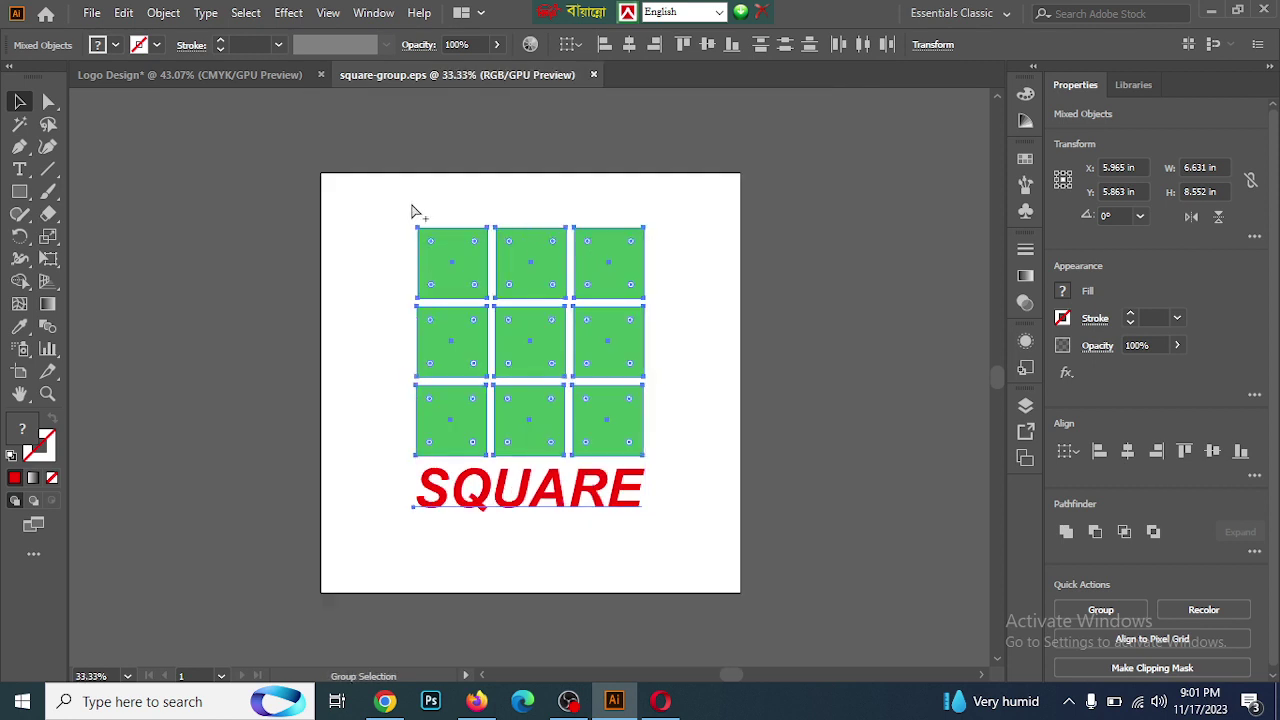
key(v)
click(368, 203)
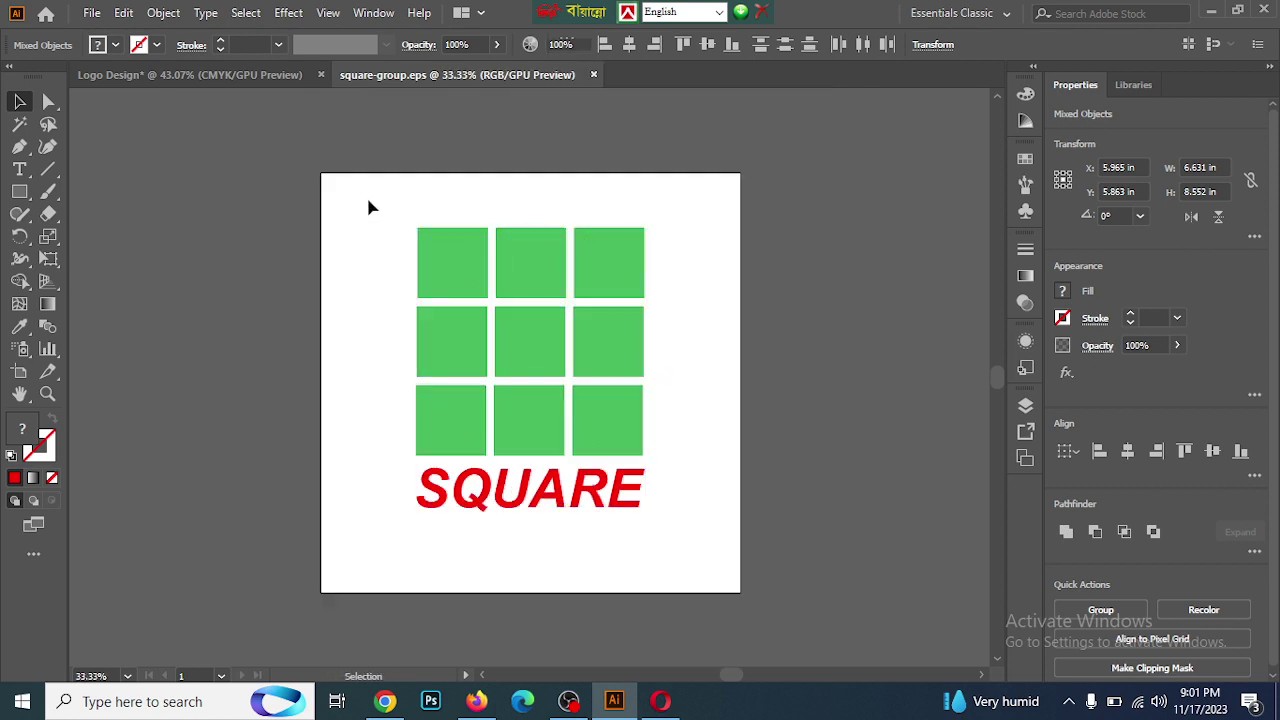
drag(377, 213, 716, 556)
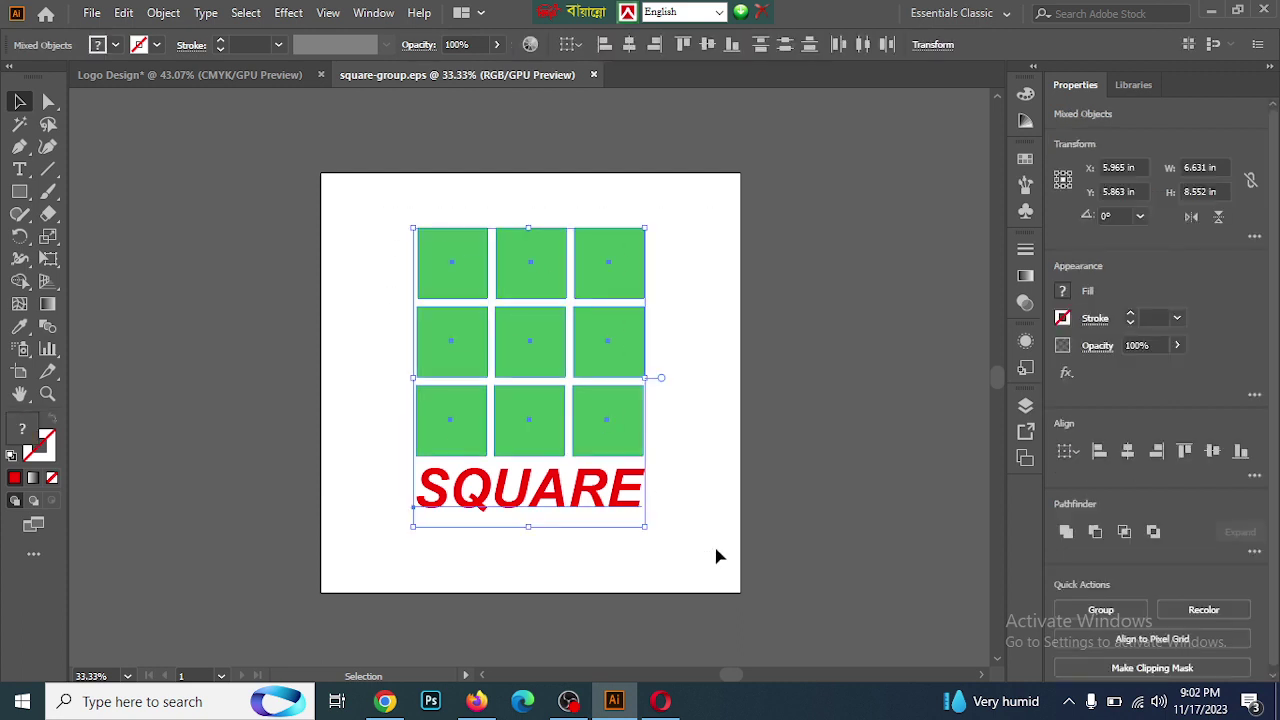
drag(535, 427, 872, 345)
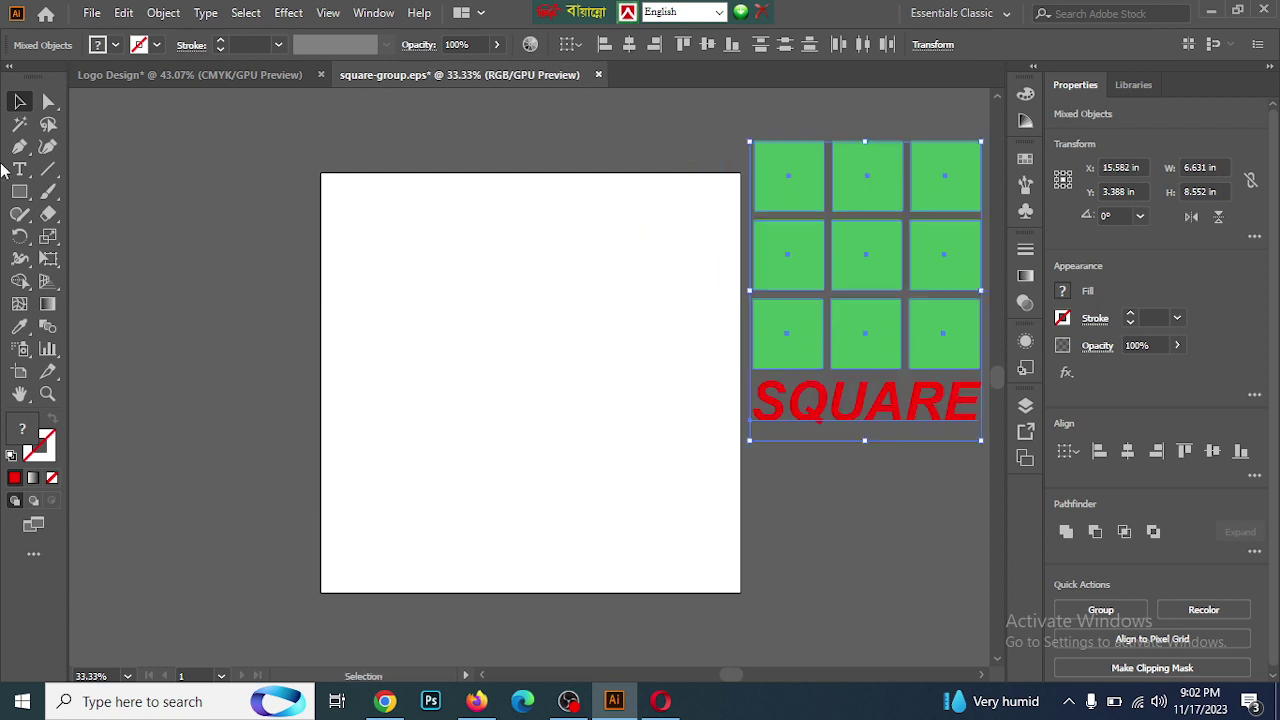
Draw a 12 × 12 in rectangle covering the whole artboard and fill it with a pale yellow
click(20, 192)
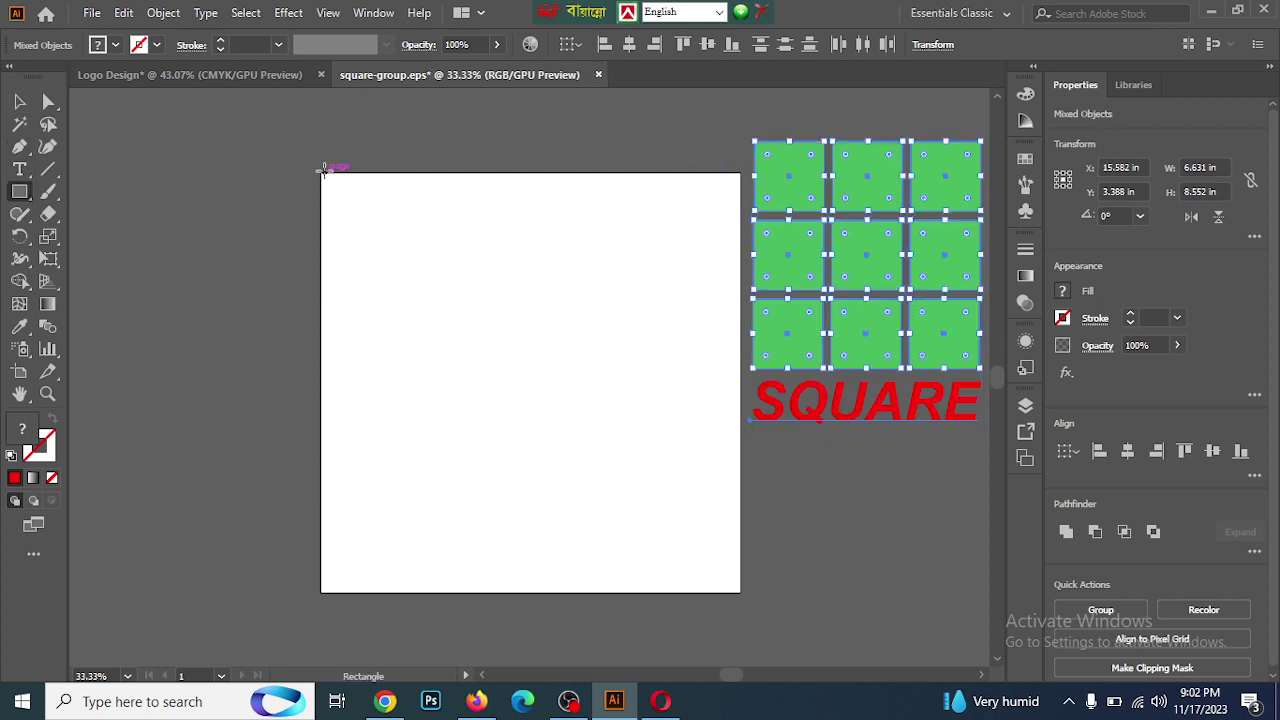
drag(321, 173, 740, 591)
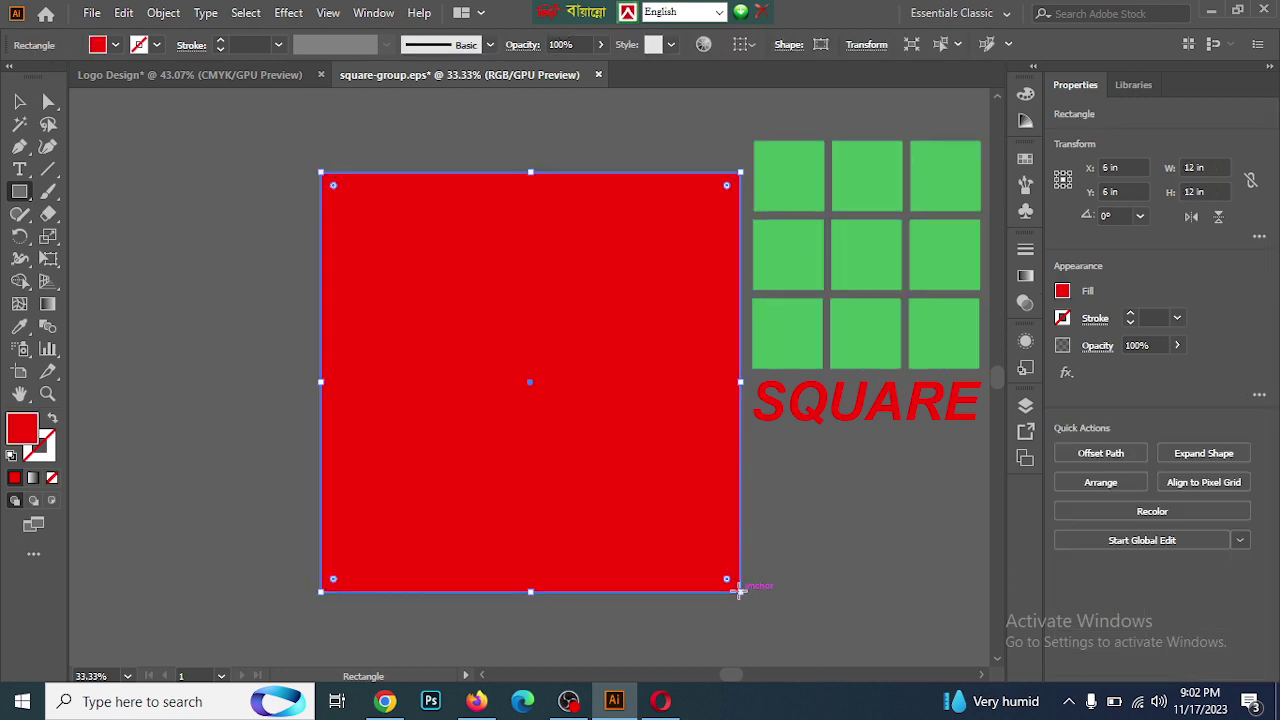
click(116, 45)
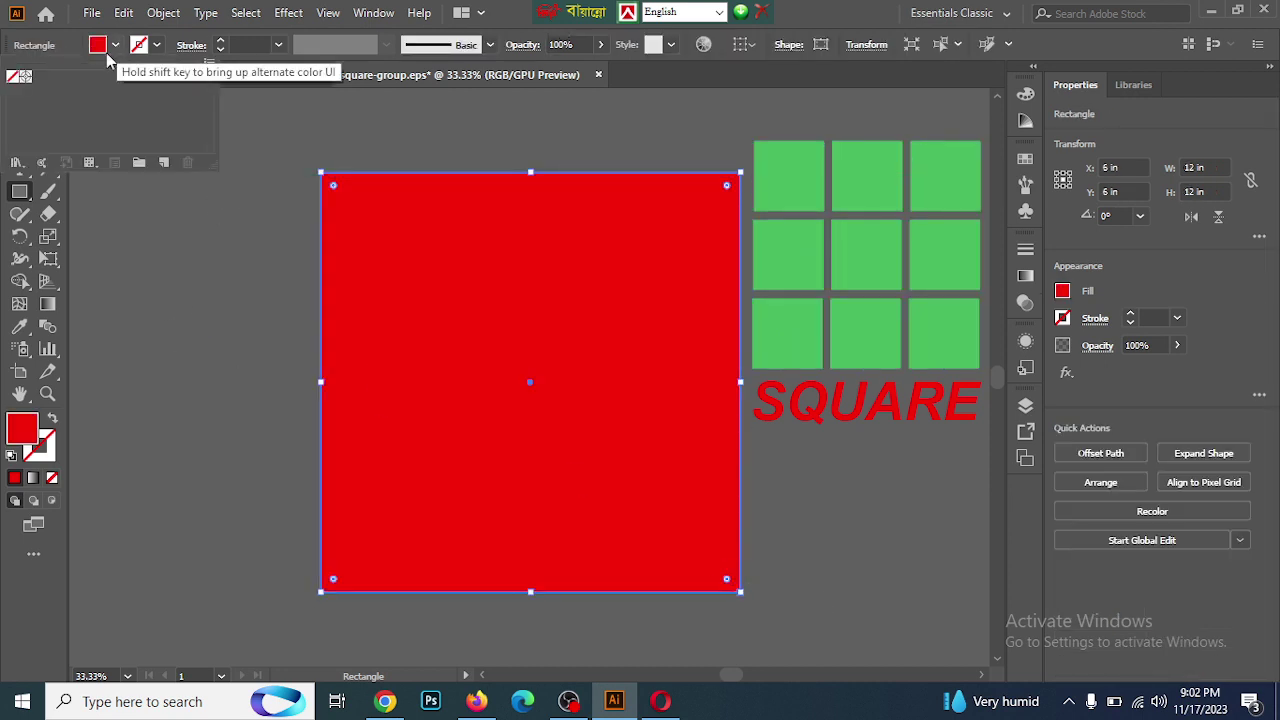
double_click(21, 430)
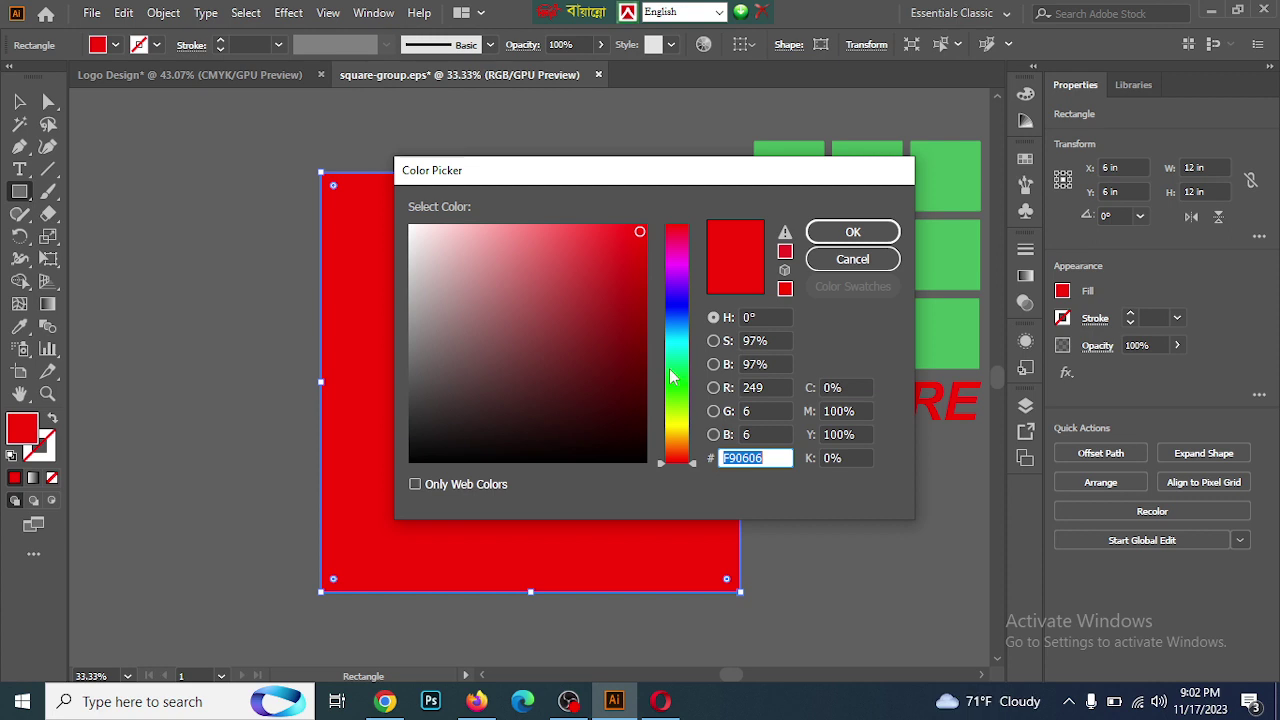
click(677, 420)
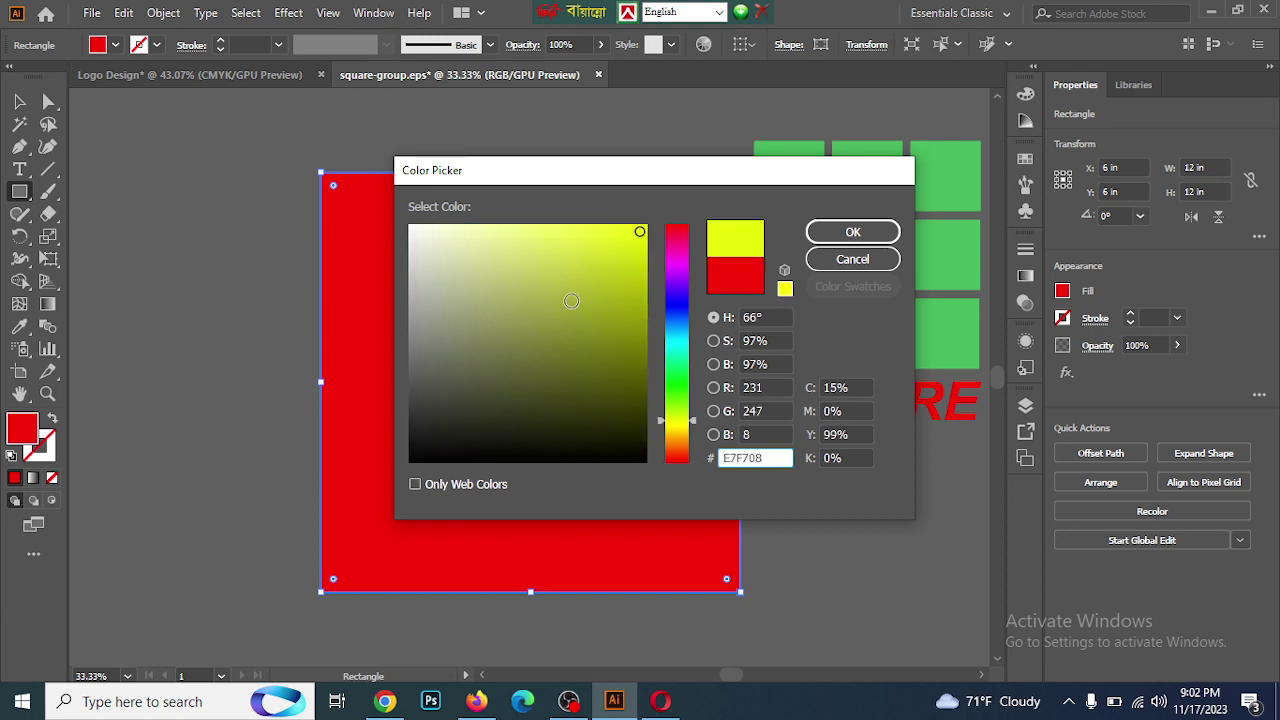
click(487, 224)
key(Return)
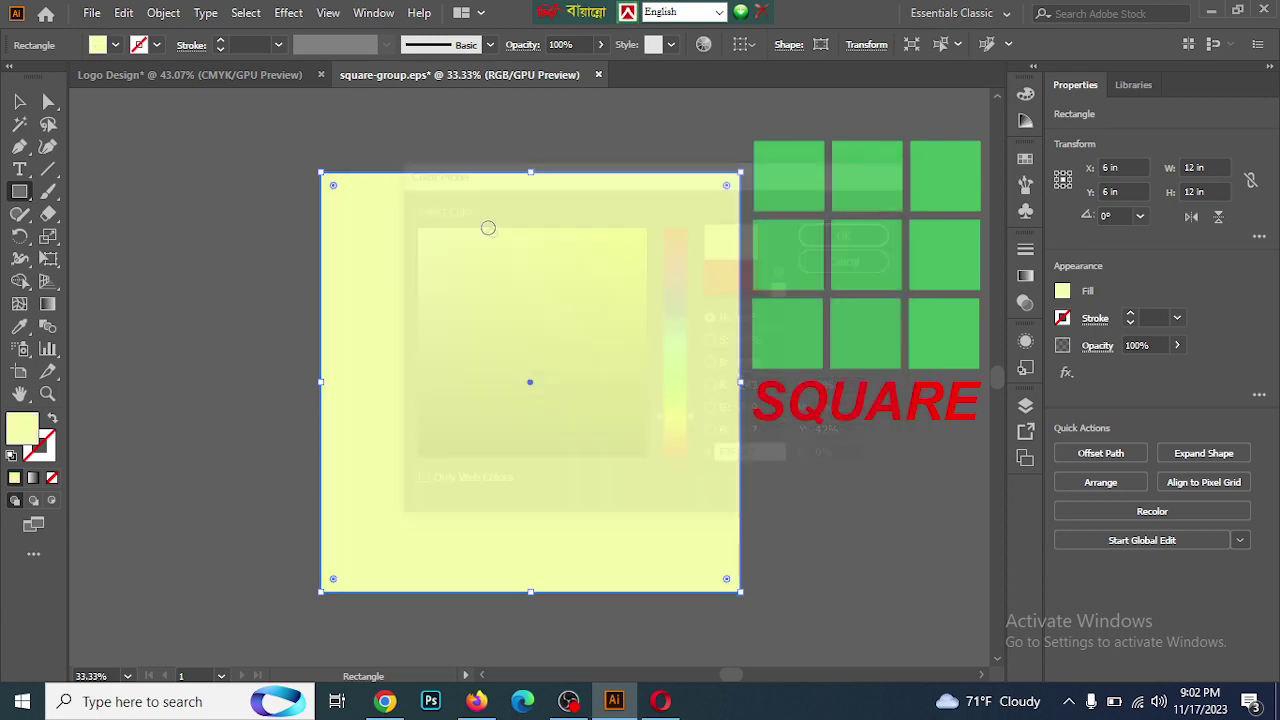
key(ctrl+shift+a)
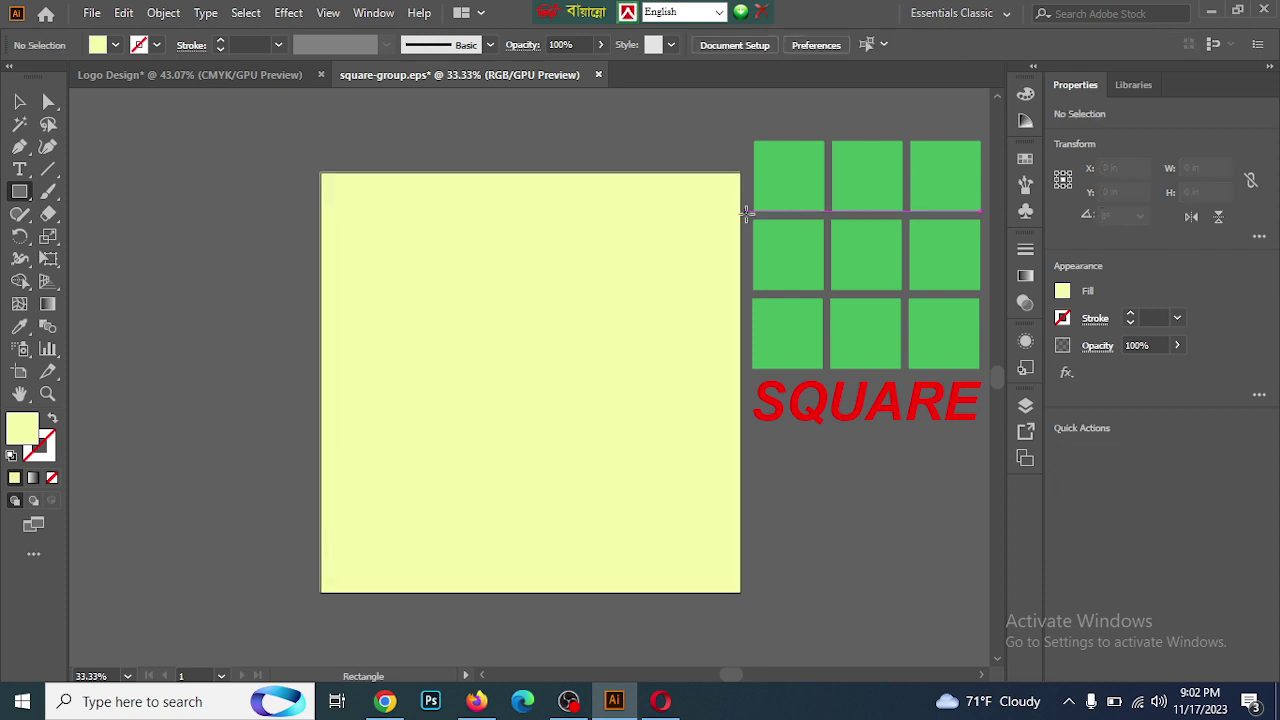
click(745, 213)
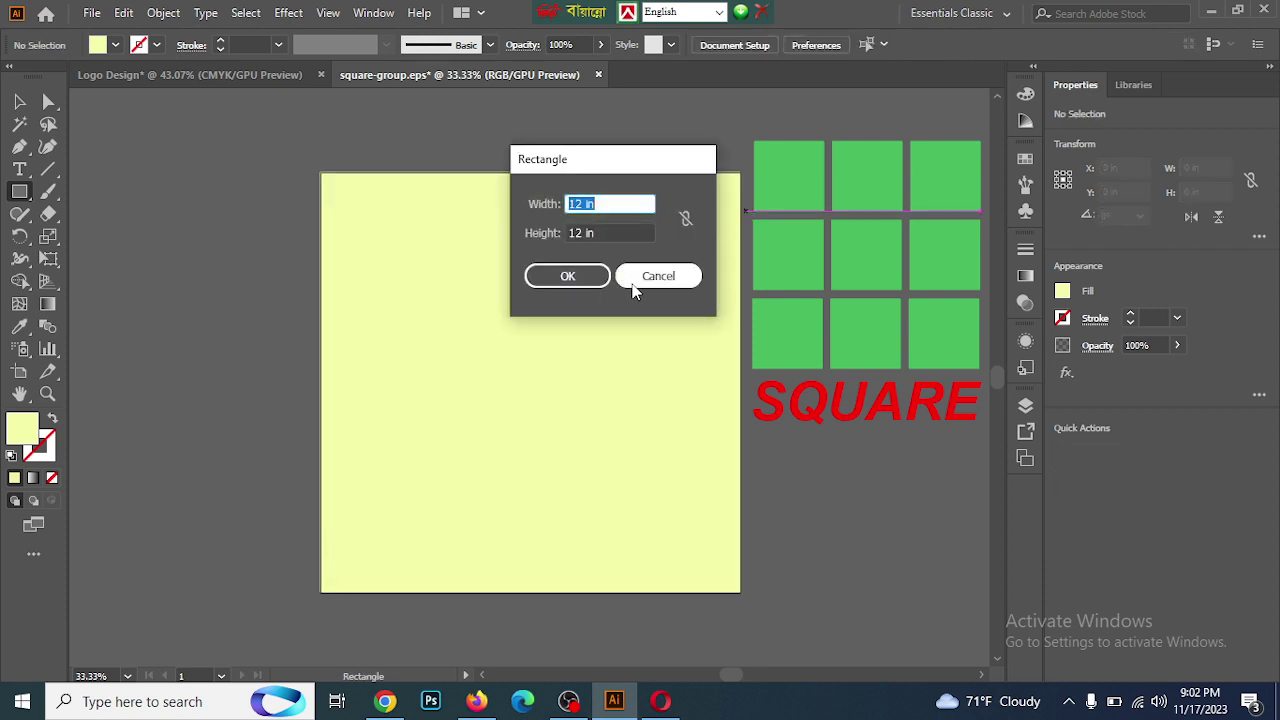
click(631, 281)
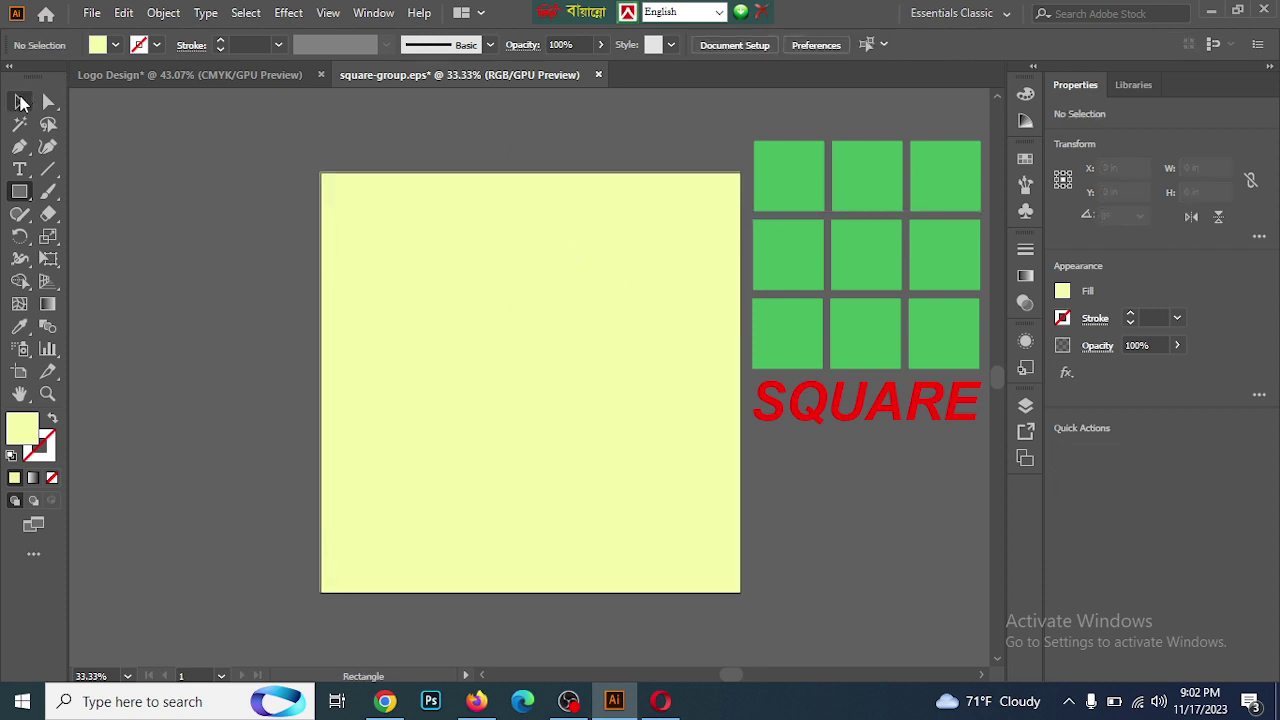
click(21, 104)
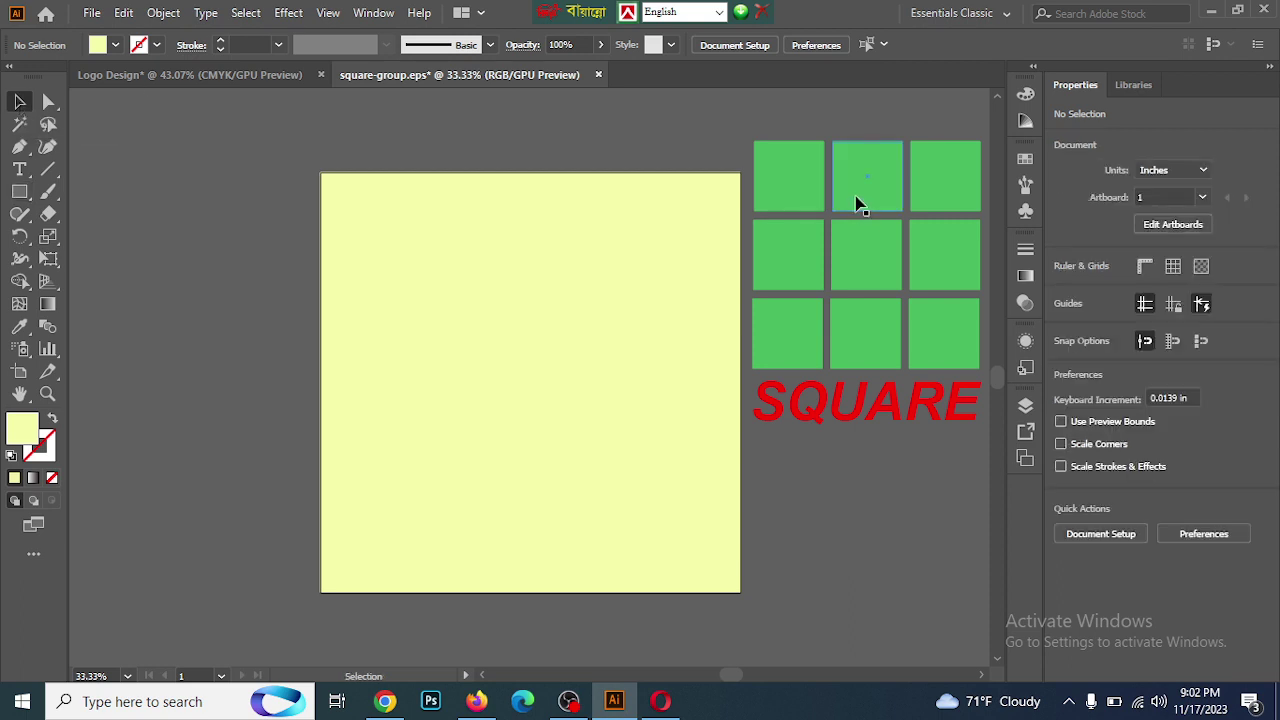
double_click(857, 200)
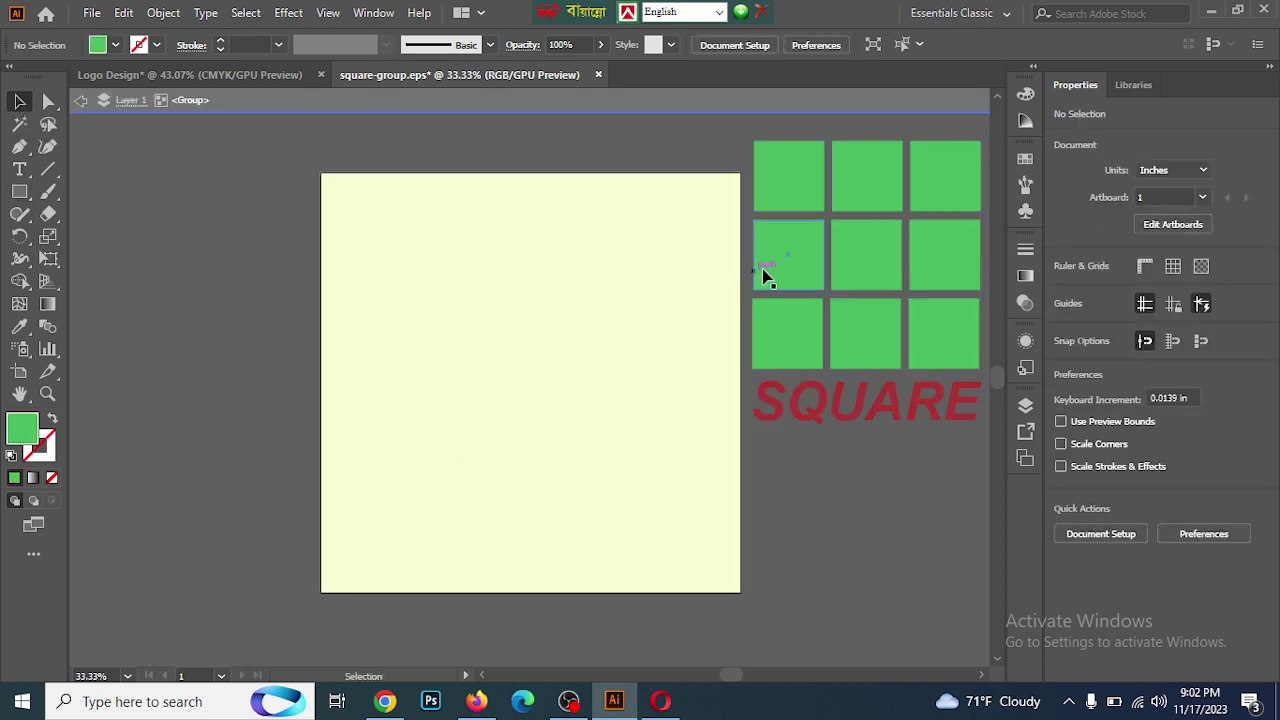
click(845, 205)
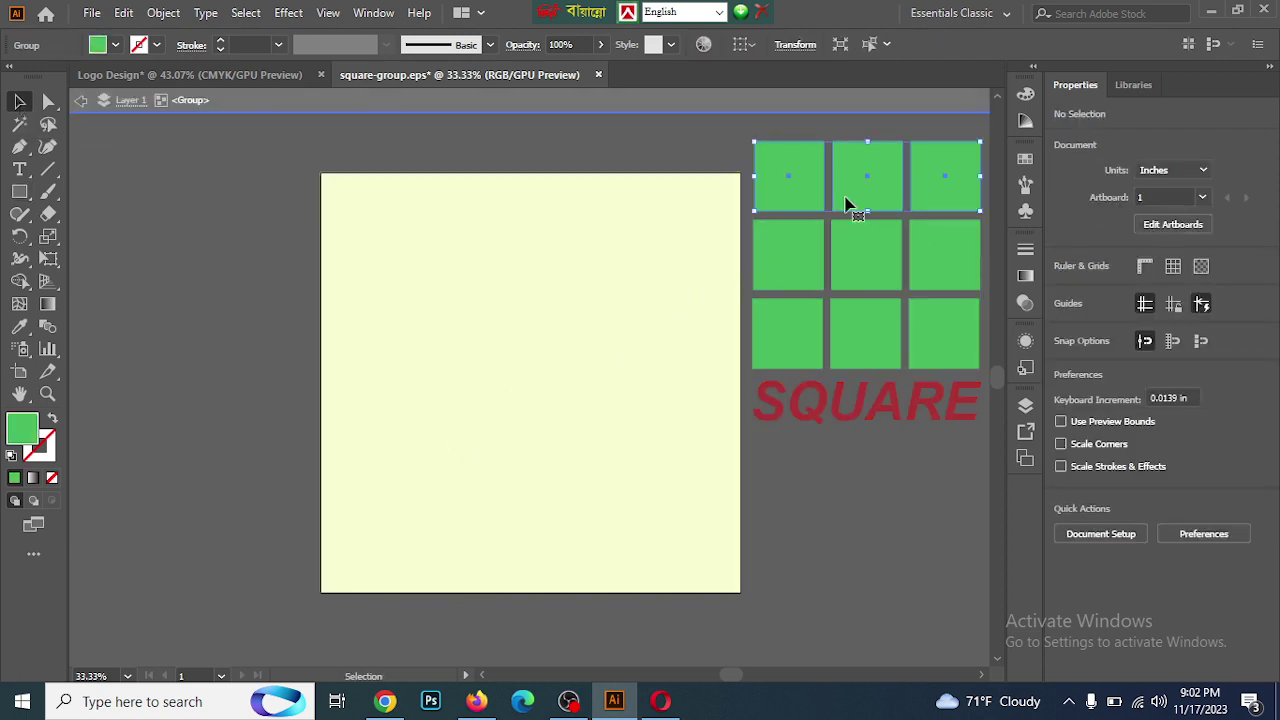
double_click(817, 548)
click(863, 311)
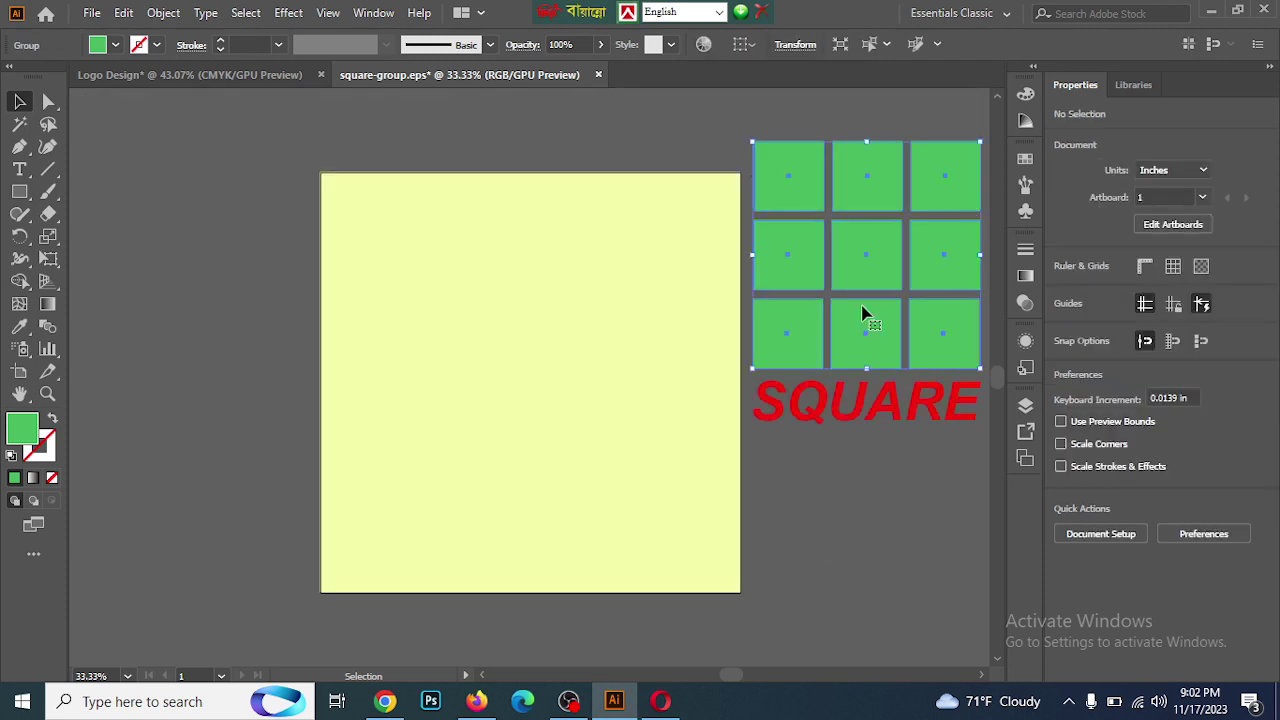
click(866, 491)
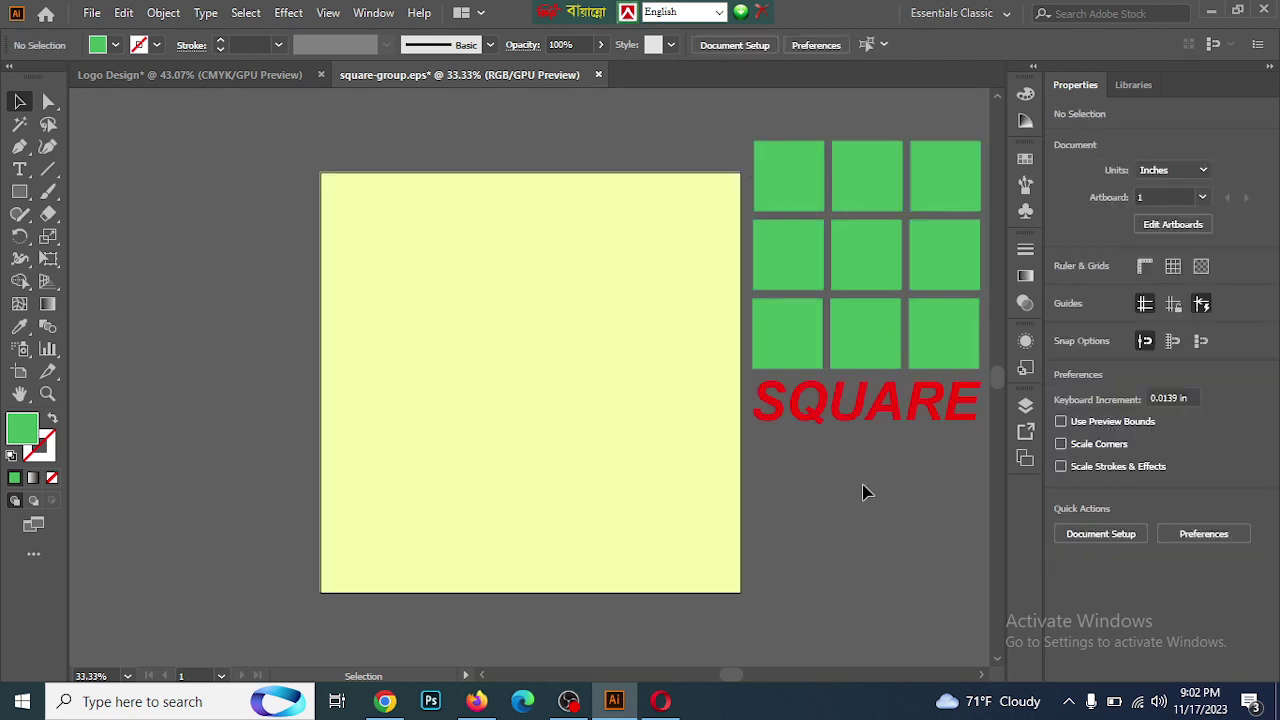
Group the nine green squares with the SQUARE text and move the group onto the artboard's centre, about X 5.9 in, Y 5.9 in
drag(866, 491, 855, 116)
key(ctrl+g)
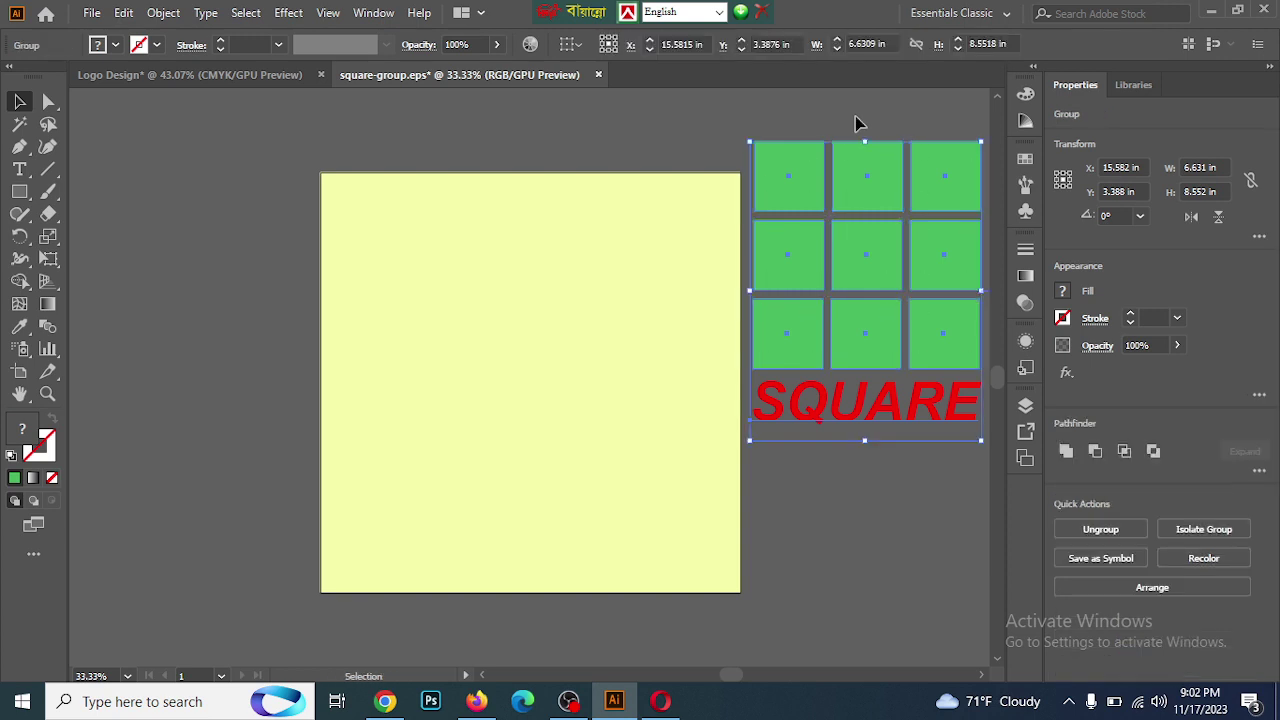
drag(848, 185, 521, 276)
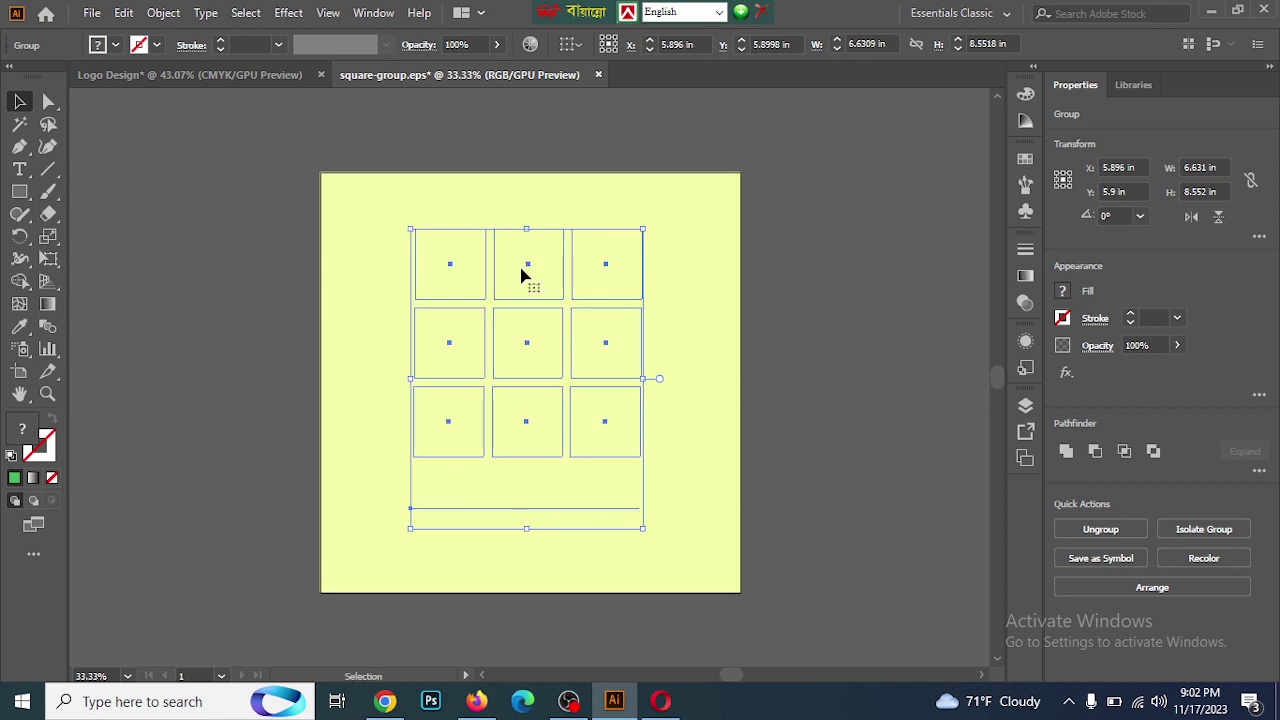
Arrange the logo group in front of the pale yellow background rectangle and deselect it
right_click(521, 276)
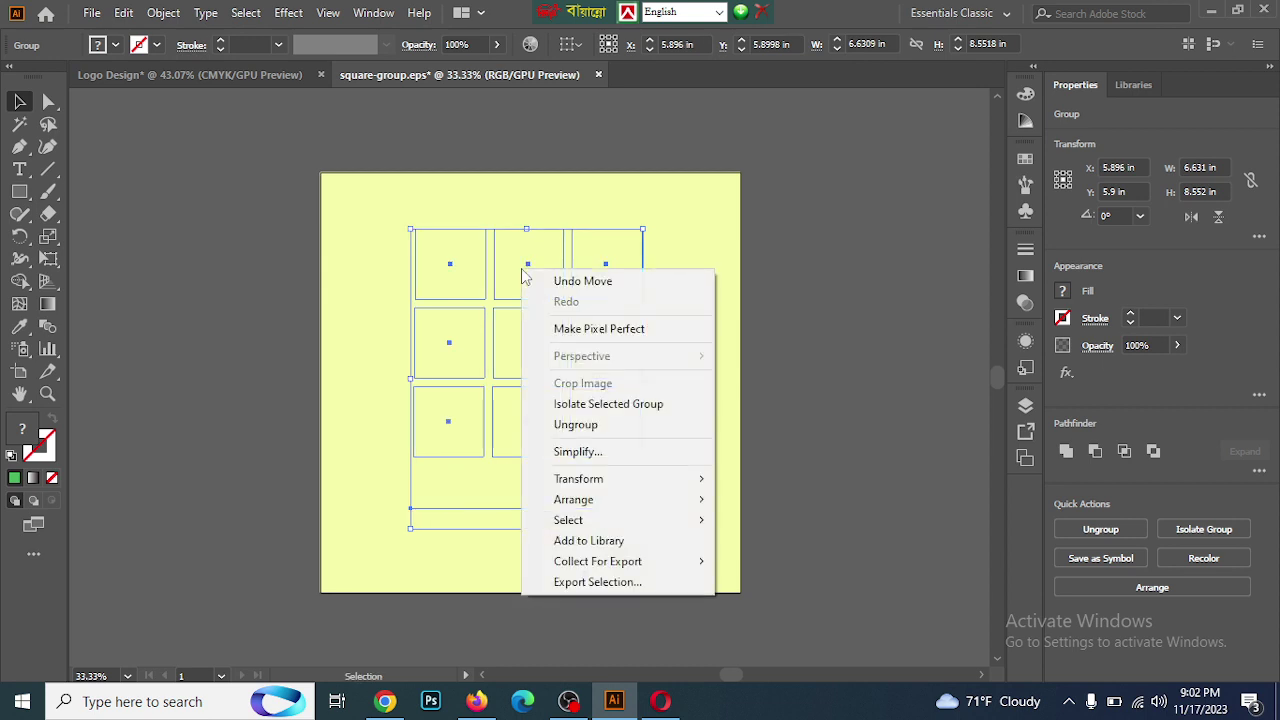
right_click(440, 272)
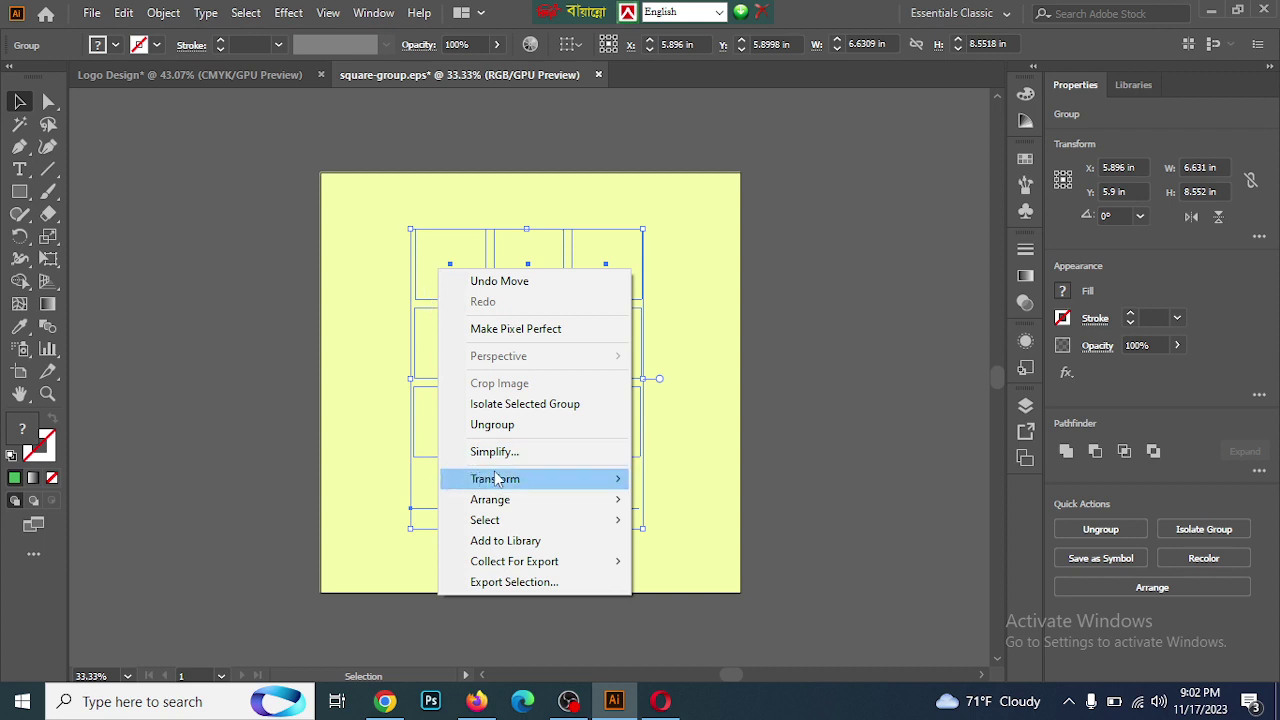
mouse_move(519, 484)
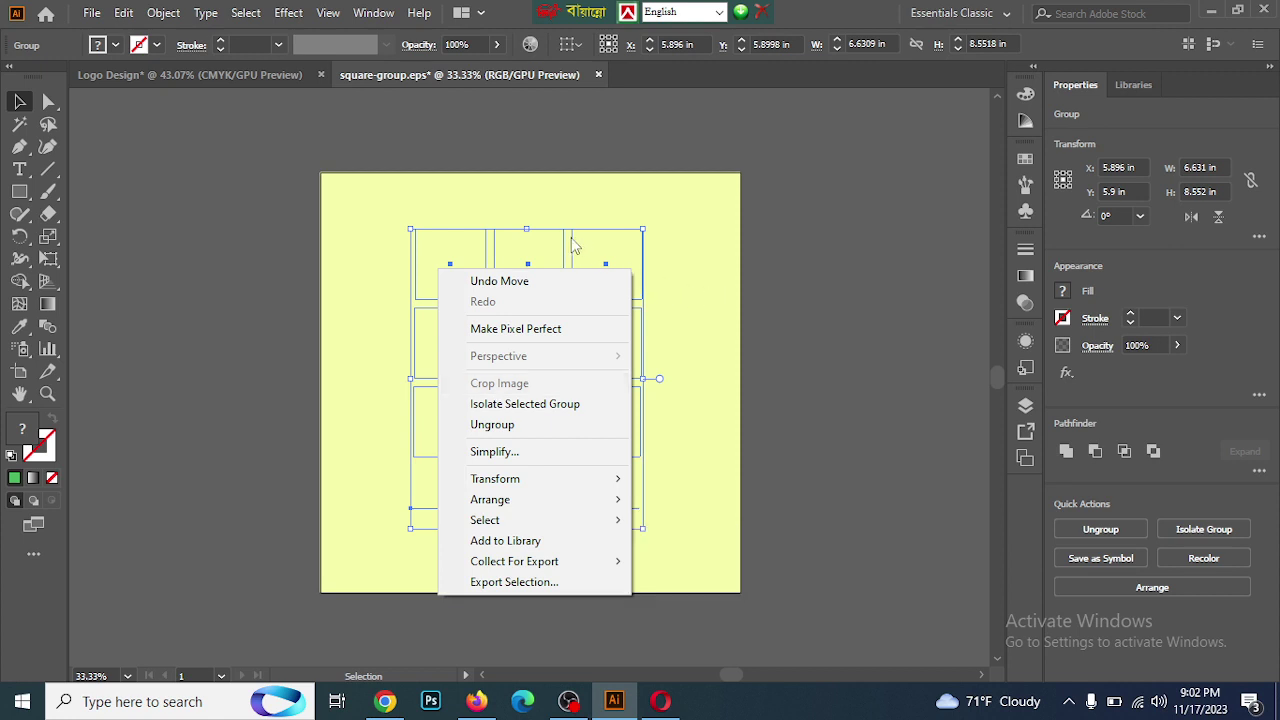
right_click(563, 245)
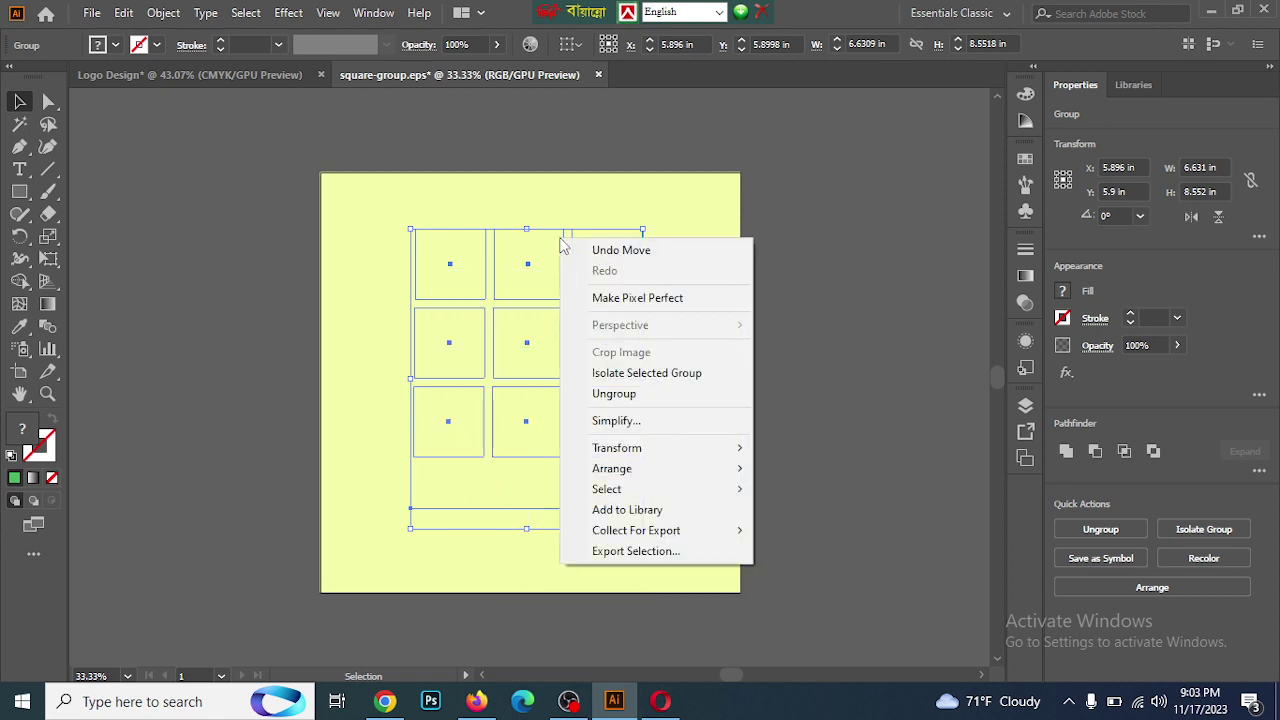
mouse_move(664, 478)
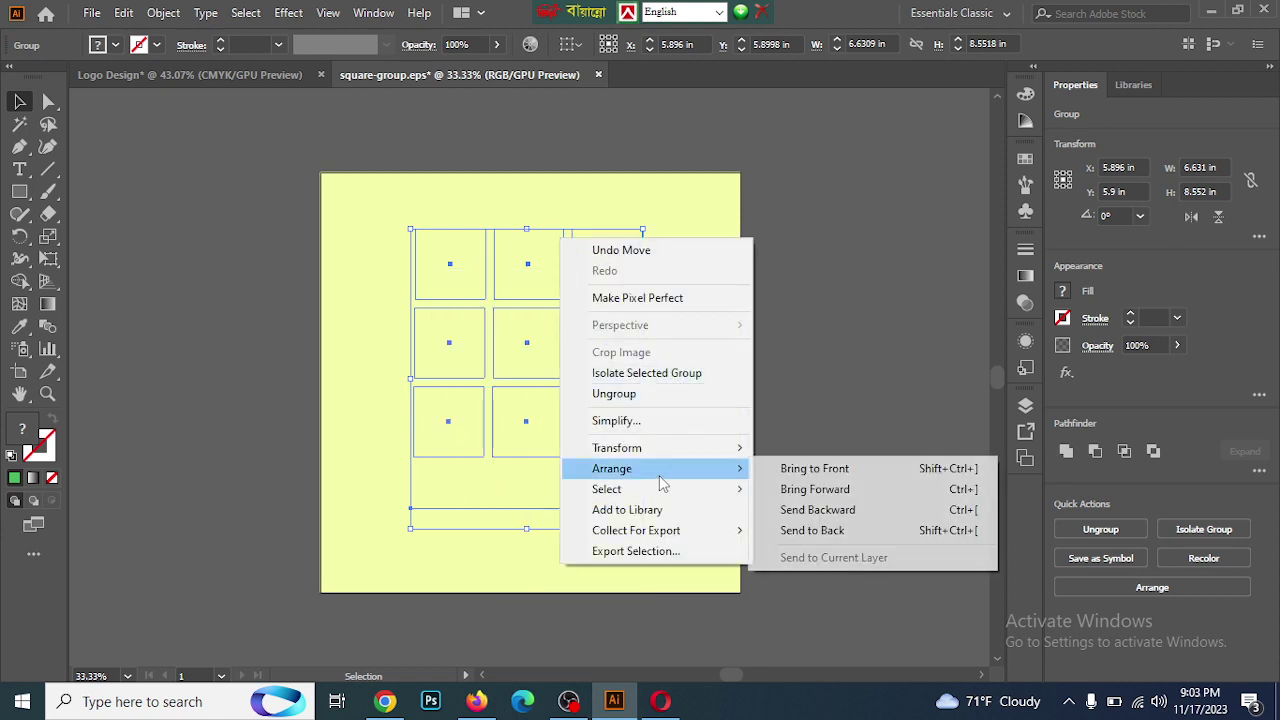
click(806, 478)
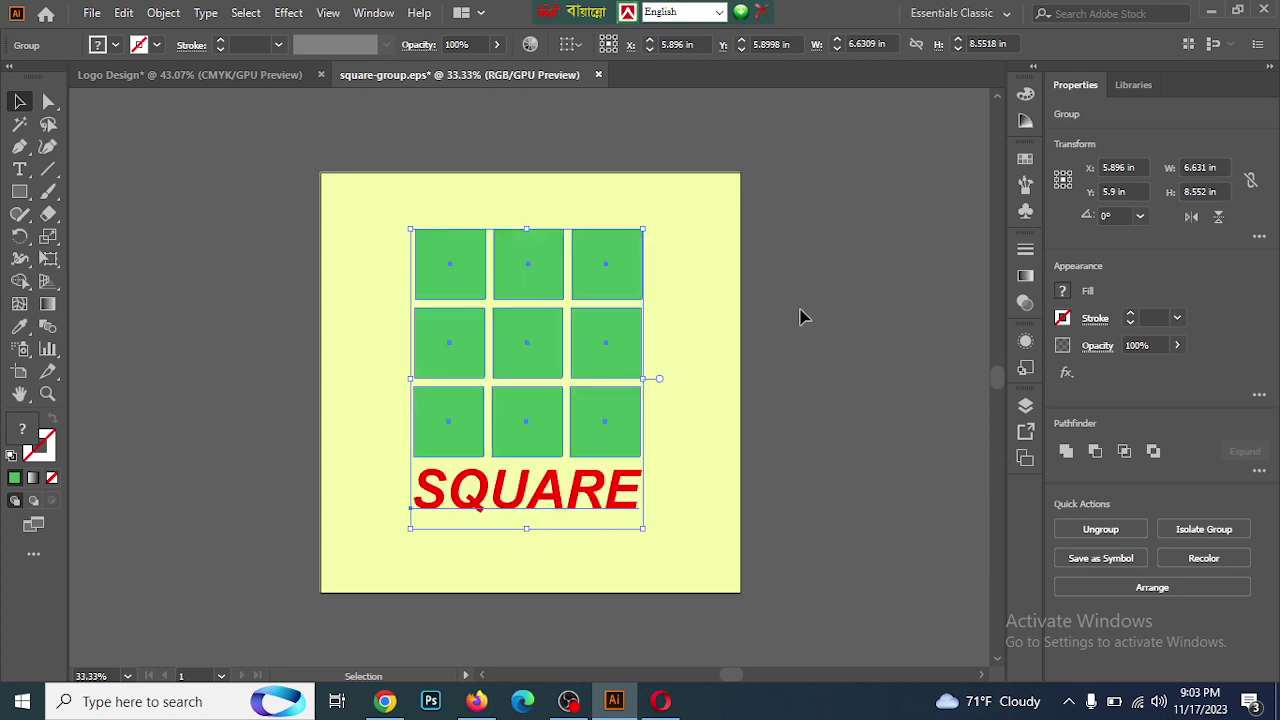
click(828, 267)
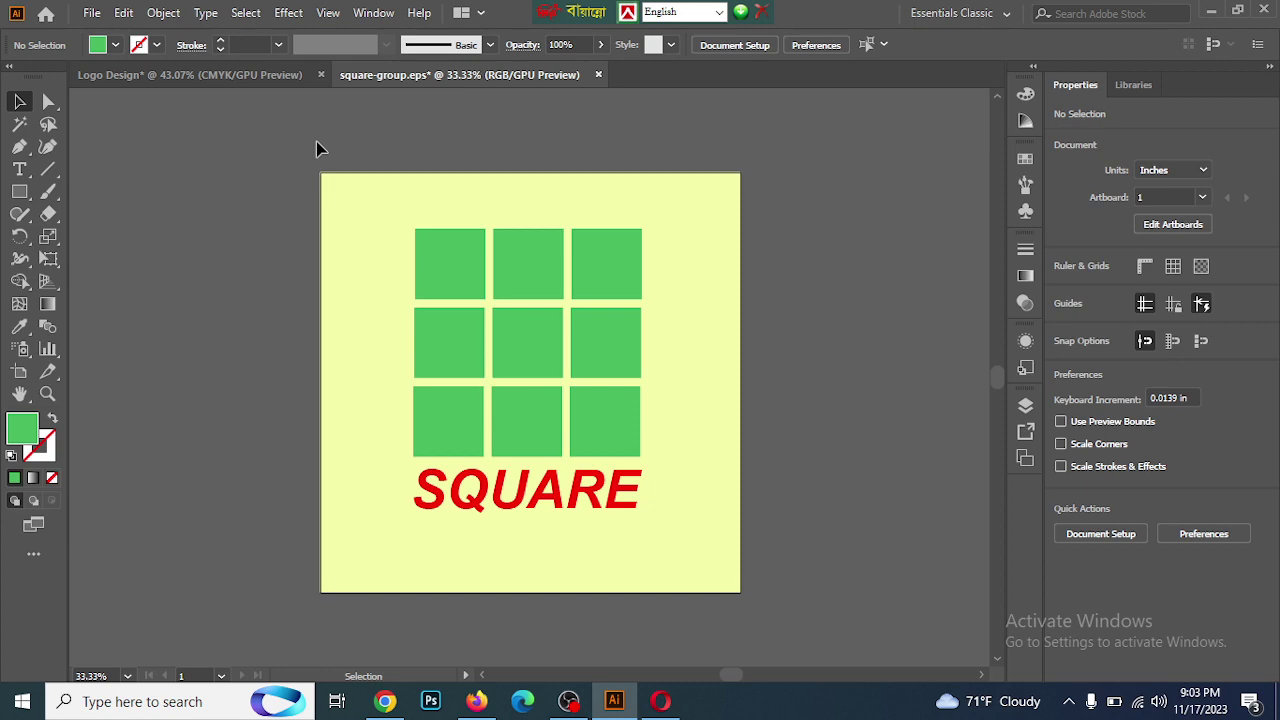
Switch to File Explorer and view the exported square-group JPEG on the 2-Name (F:) drive
click(1210, 10)
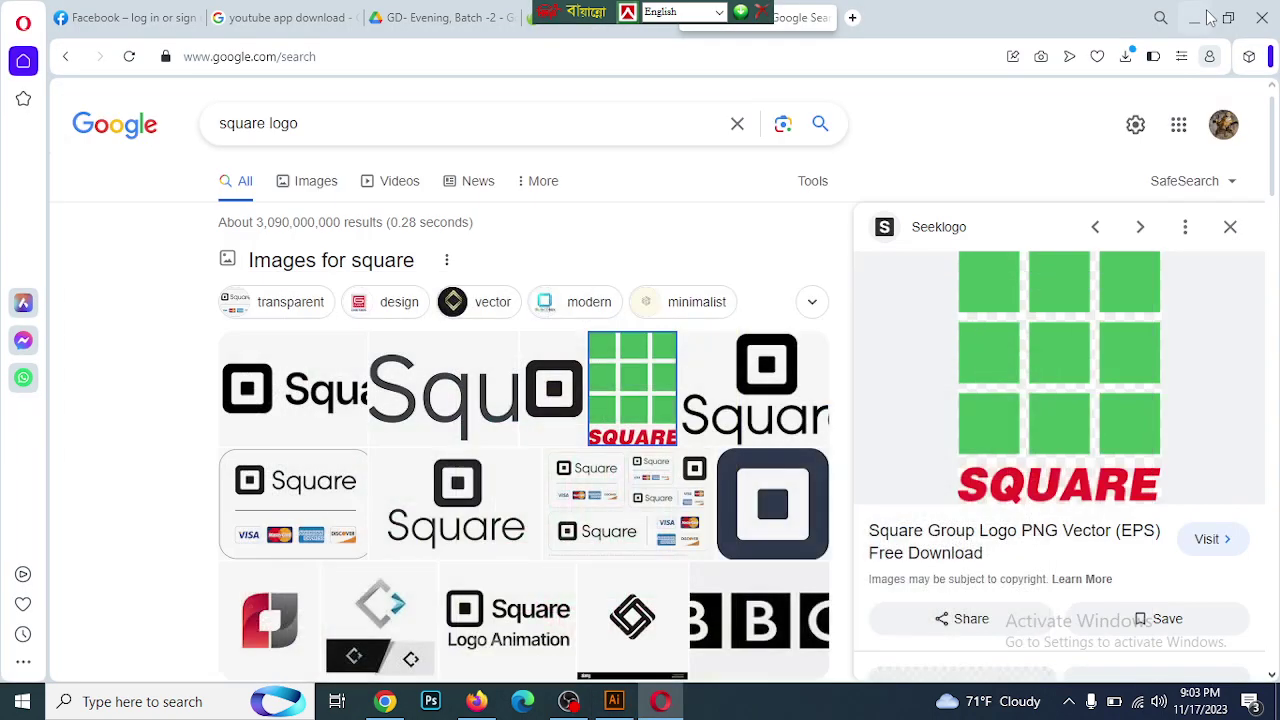
click(1196, 20)
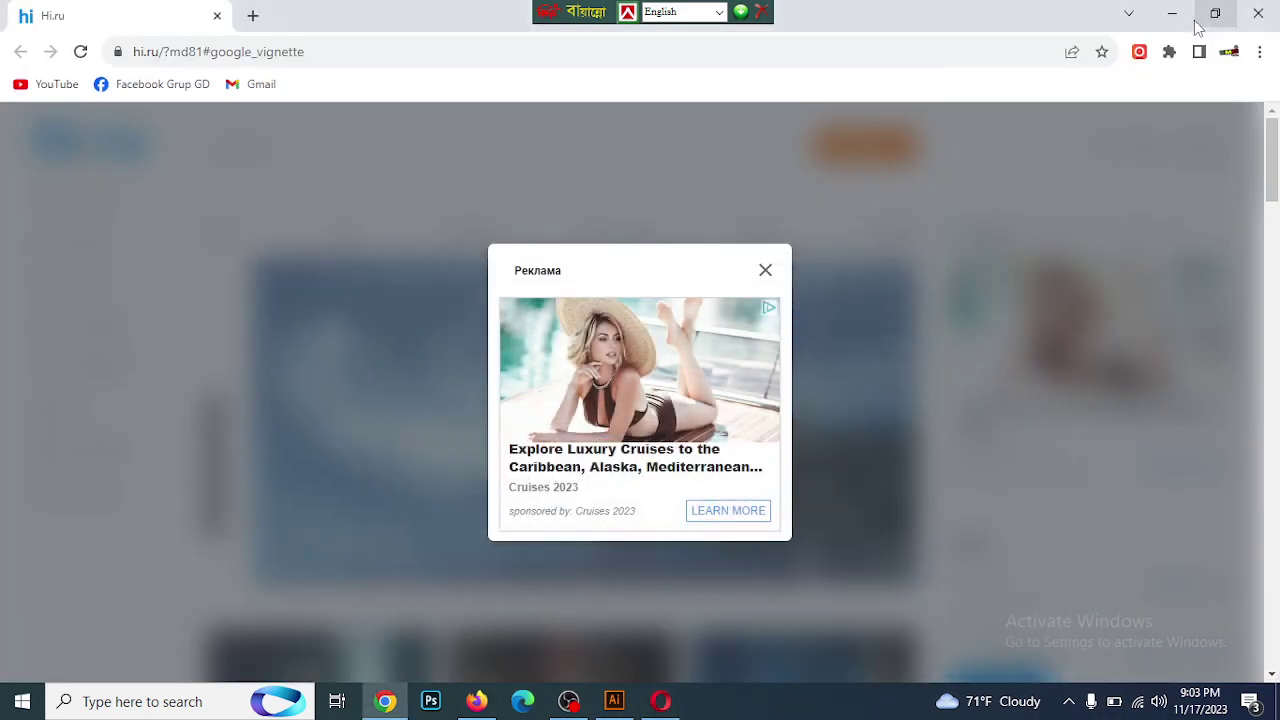
click(1197, 26)
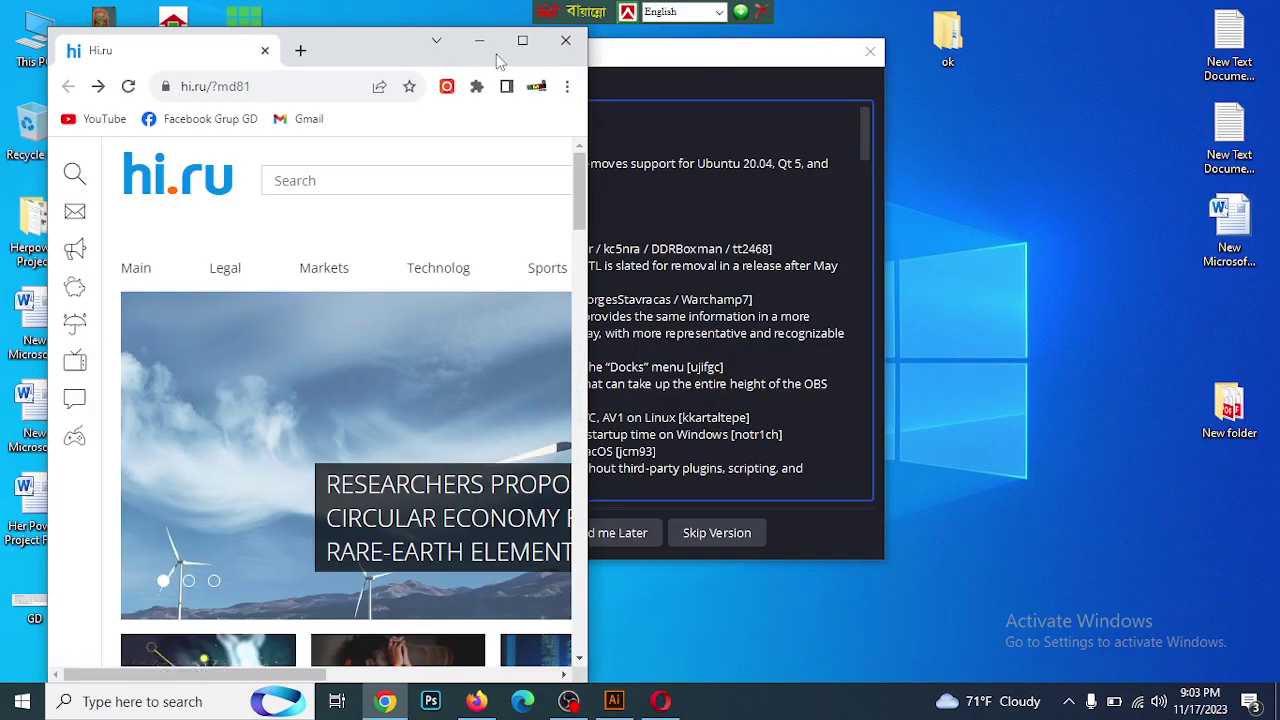
click(460, 43)
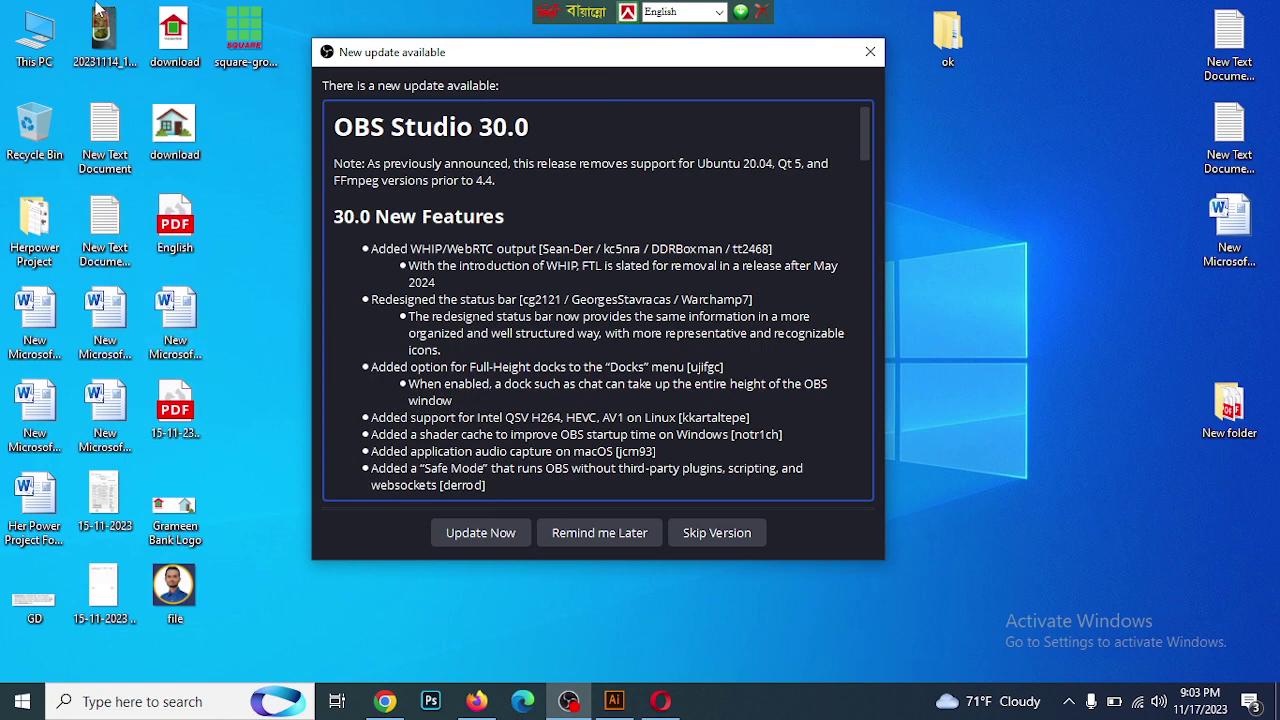
double_click(238, 44)
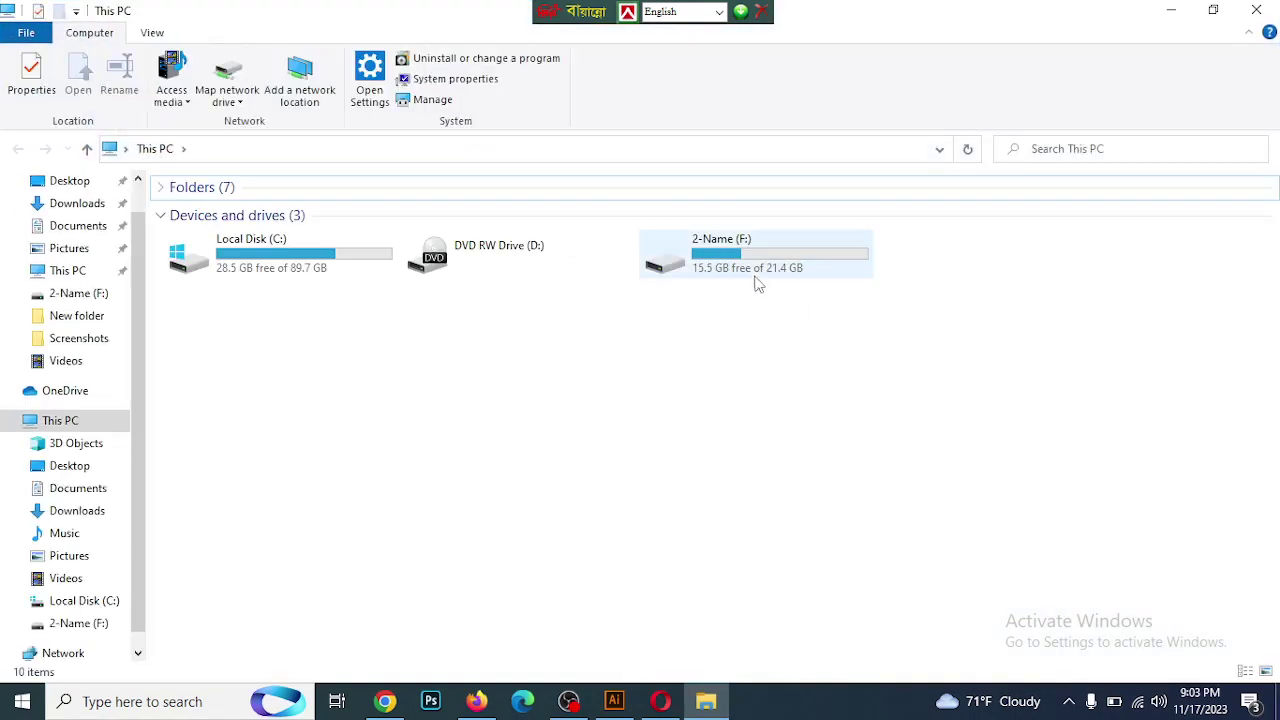
double_click(718, 254)
click(716, 254)
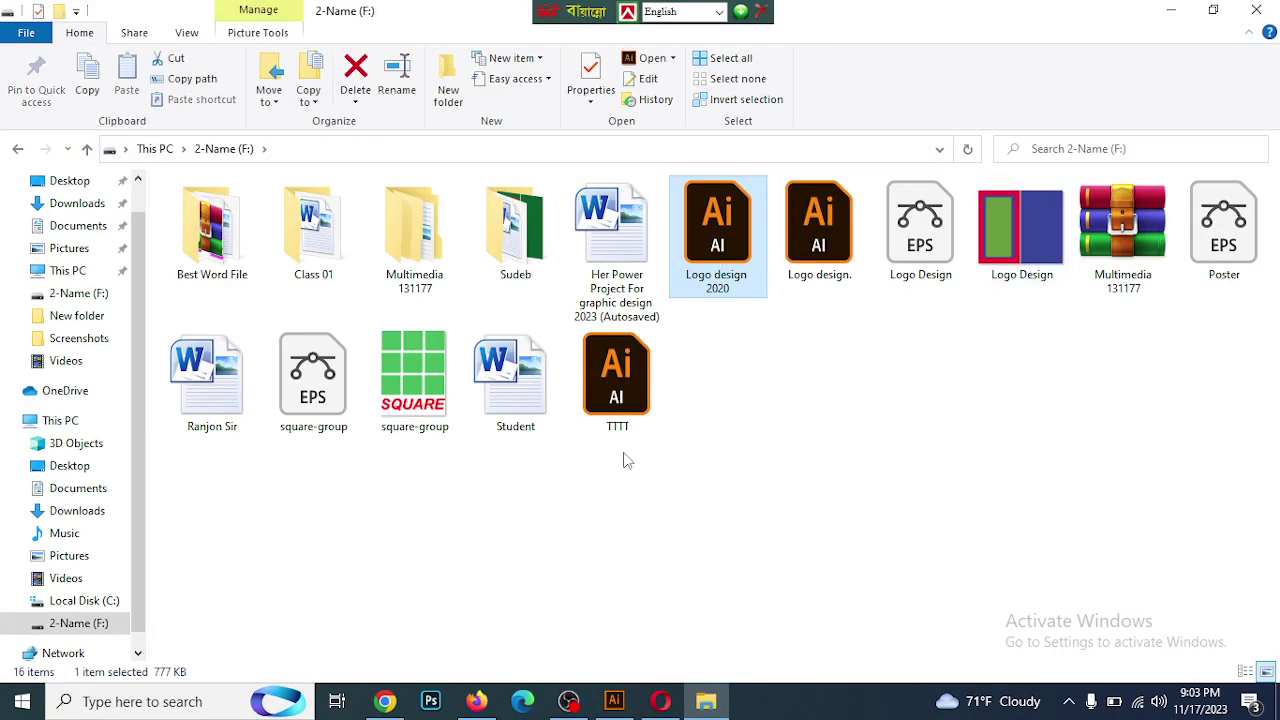
double_click(400, 395)
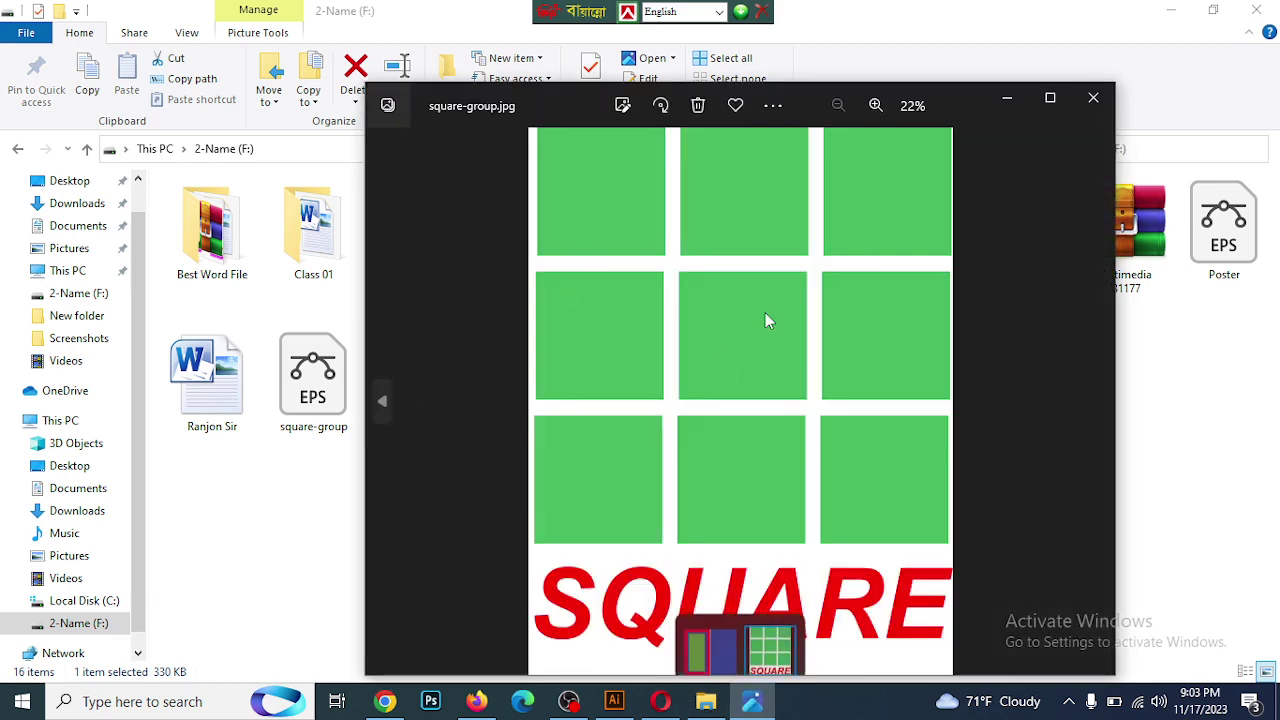
click(1097, 99)
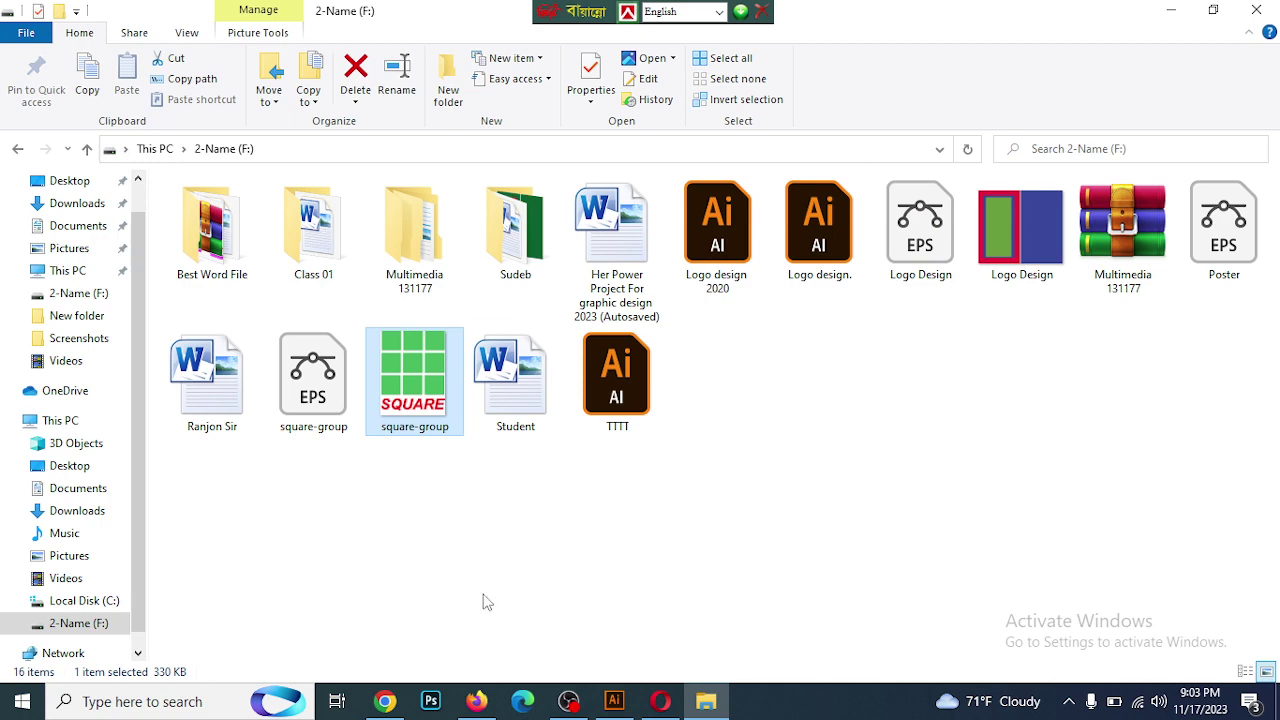
Return to Illustrator and save the changes to the square-group.eps document
click(617, 703)
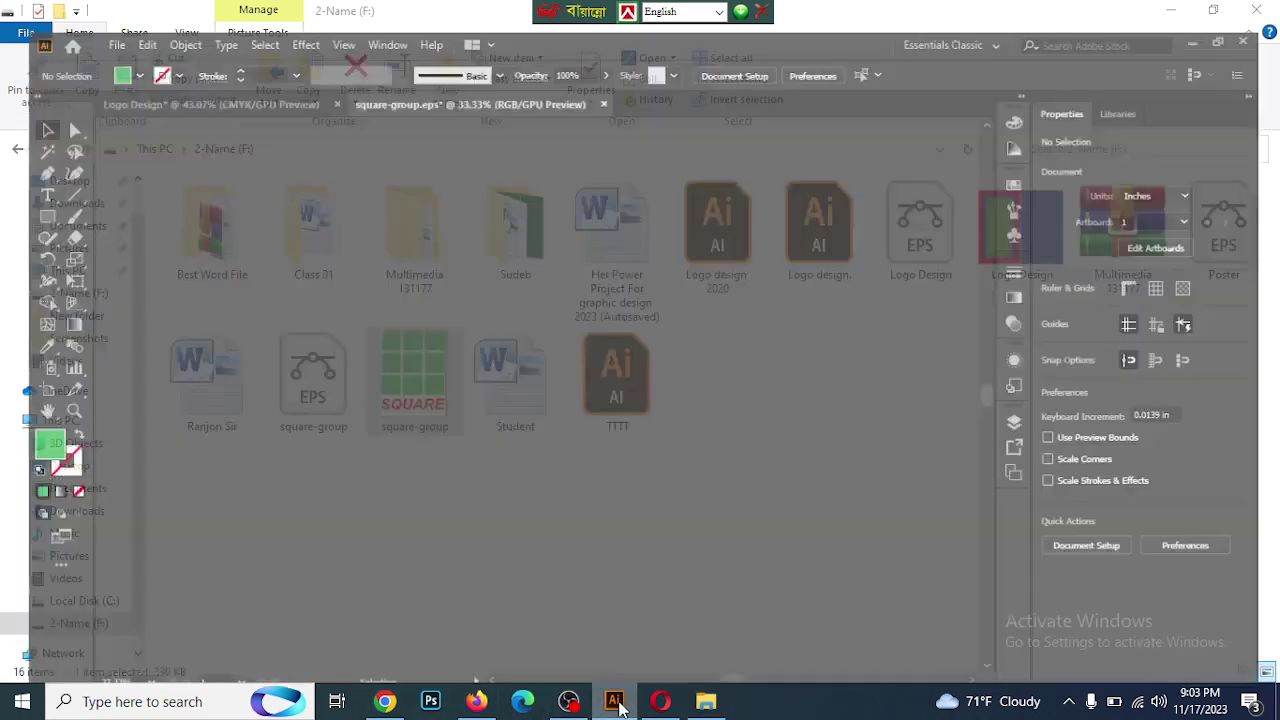
click(92, 16)
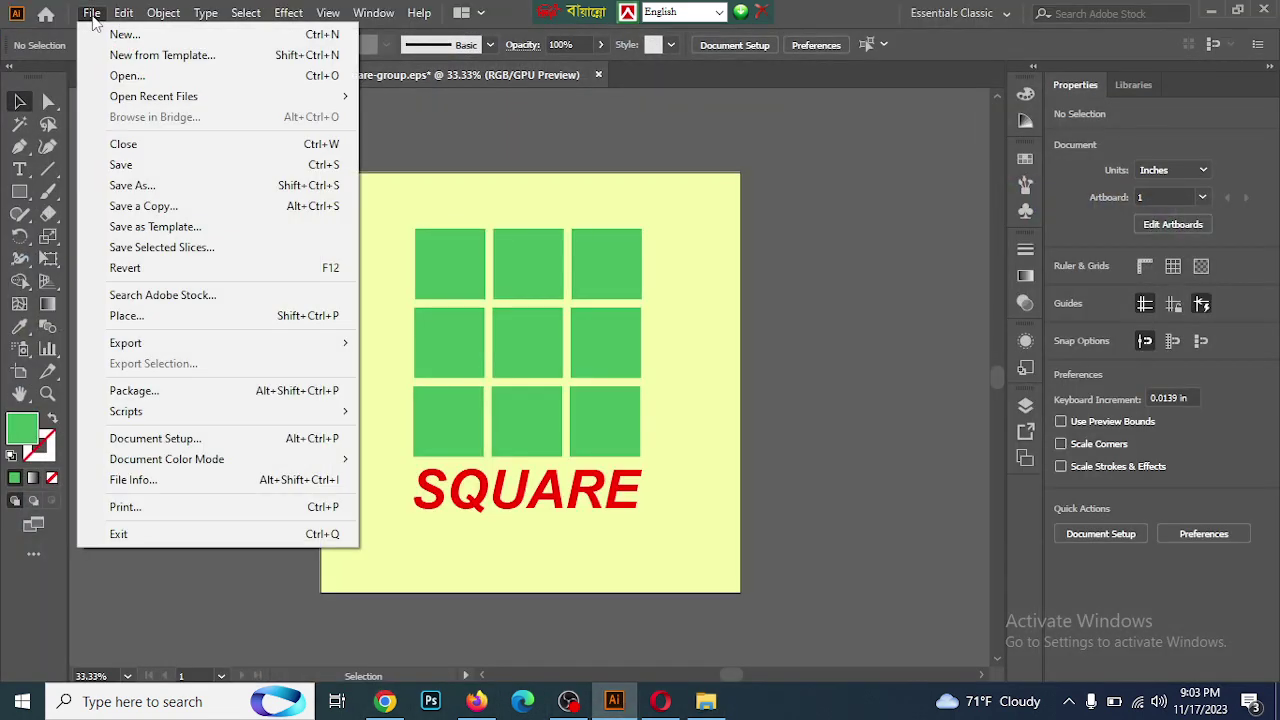
mouse_move(137, 344)
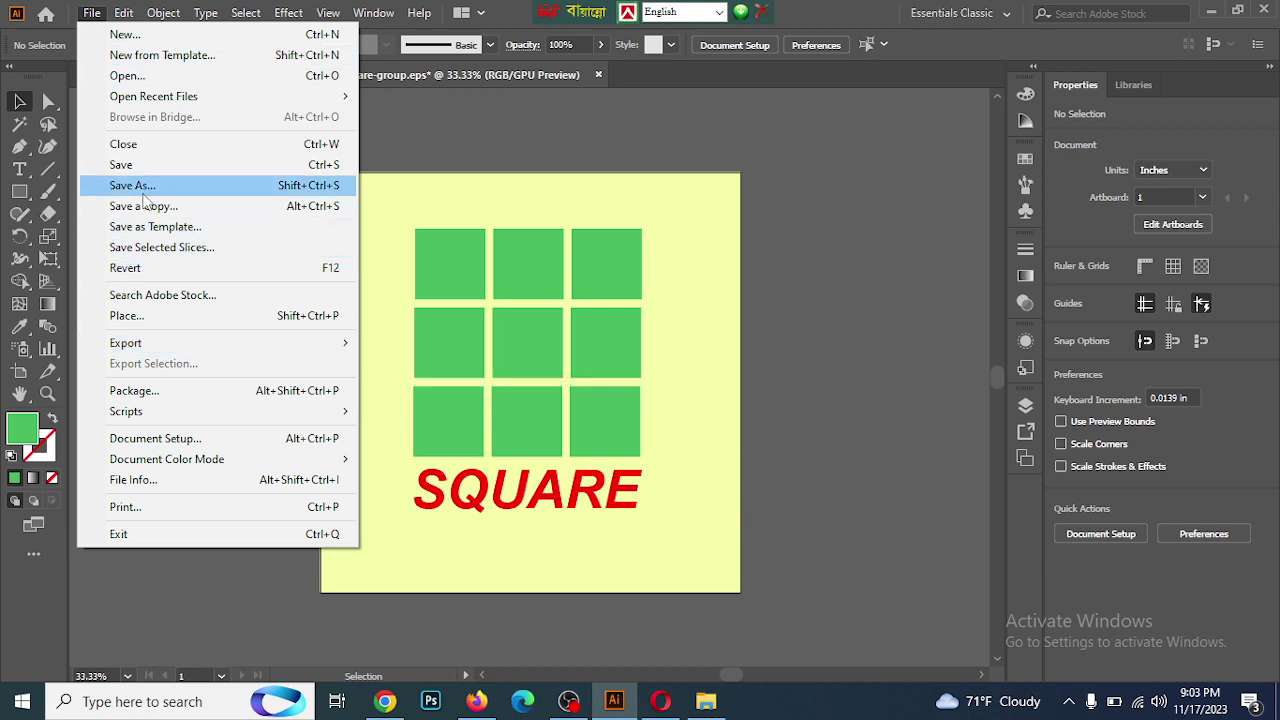
click(128, 166)
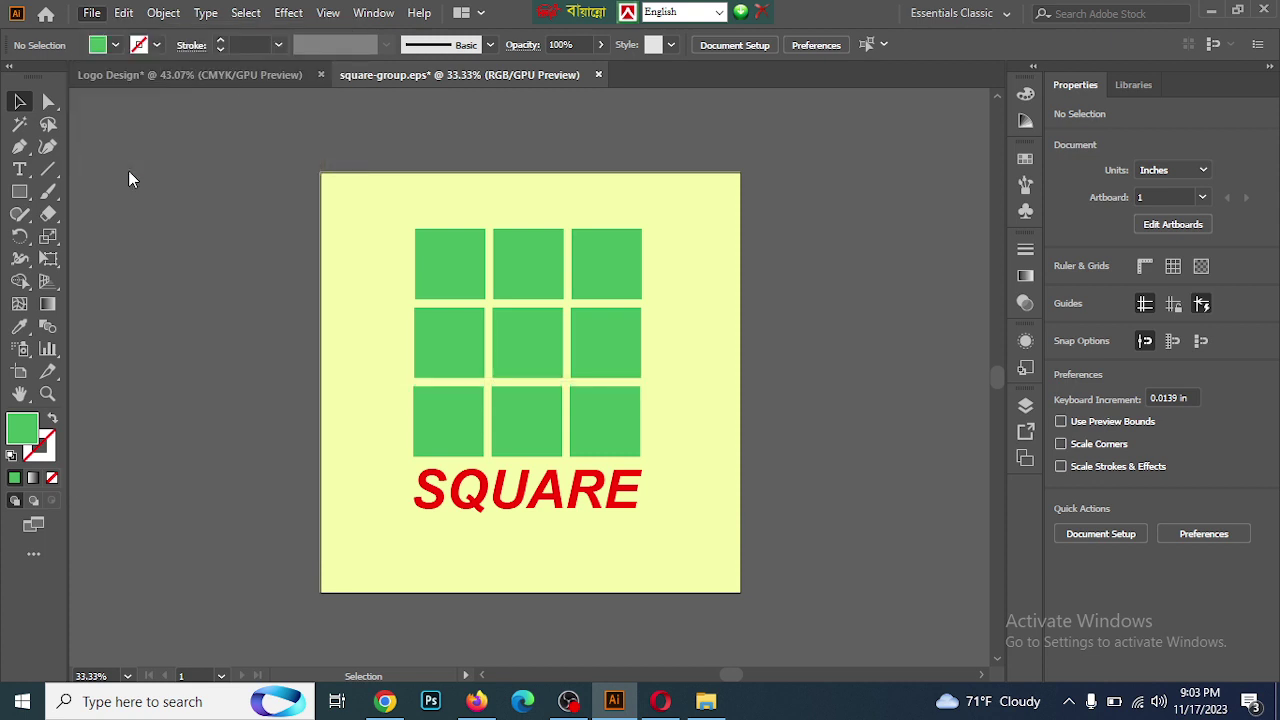
Export the logo as the JPEG square-group on the 2-Name (F:) drive, replacing the existing file, with RGB, Maximum quality 10 and 300 ppi
click(91, 13)
mouse_move(147, 350)
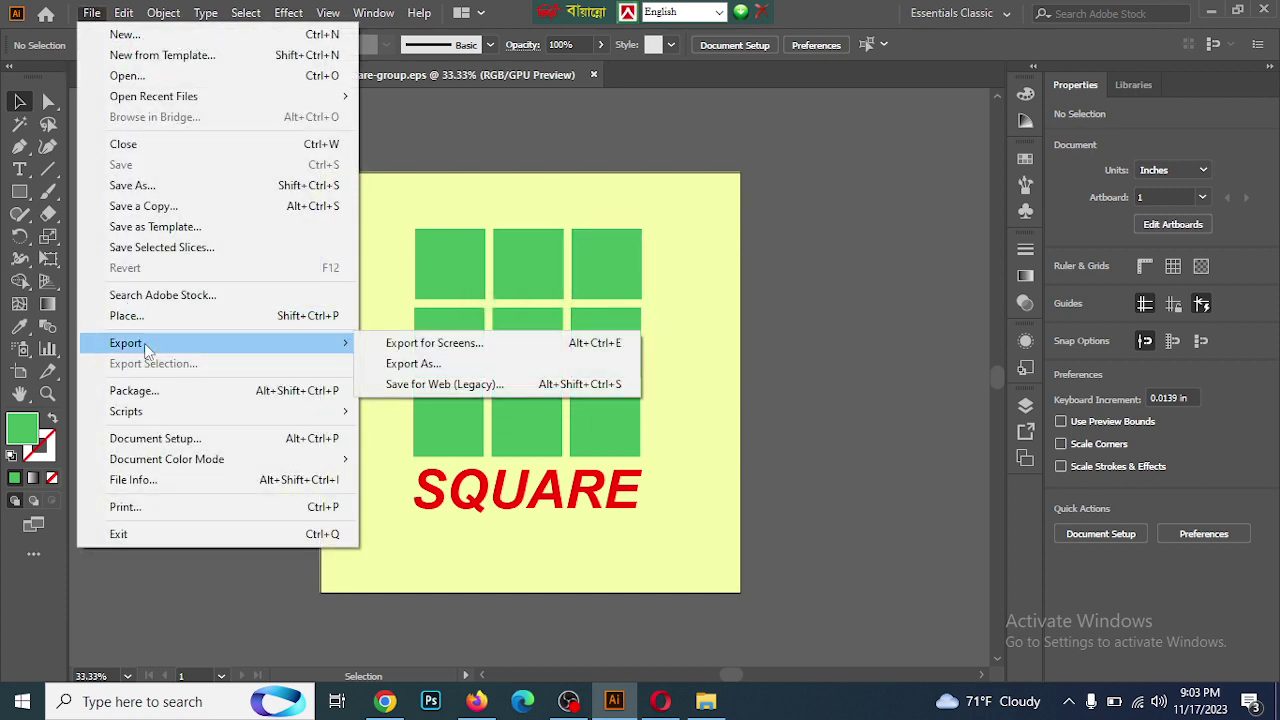
click(408, 366)
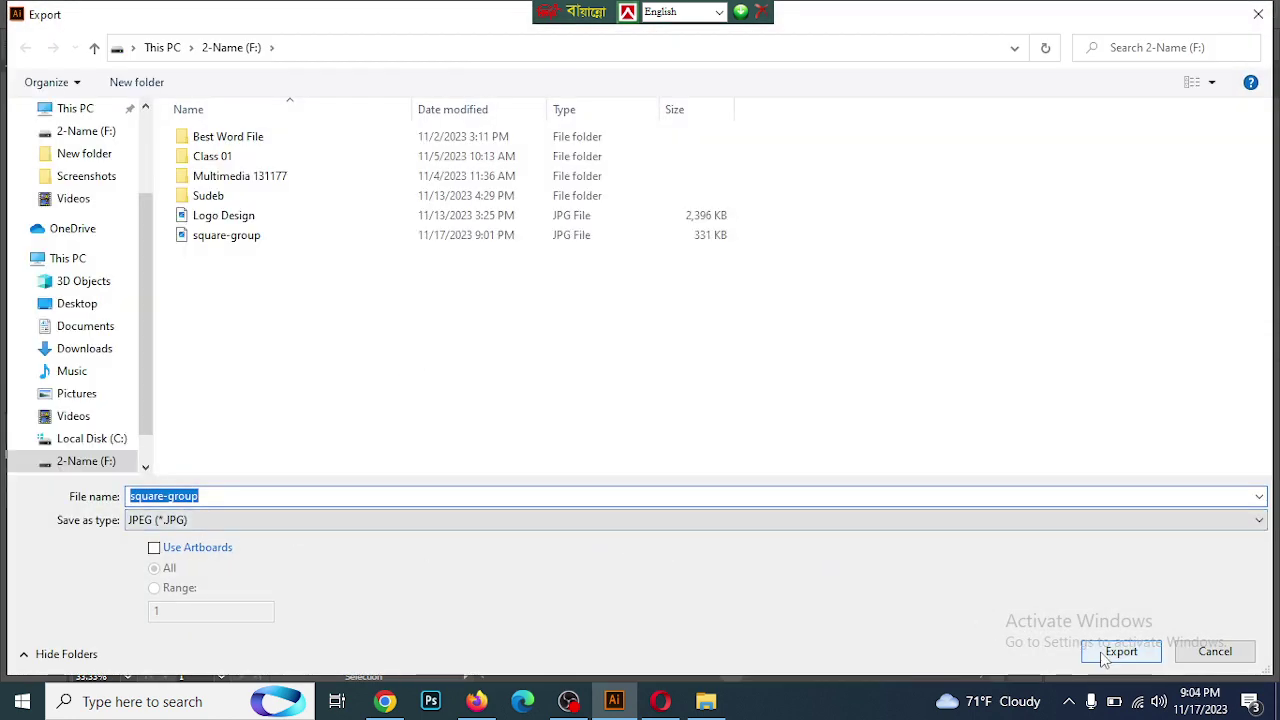
click(229, 524)
click(229, 525)
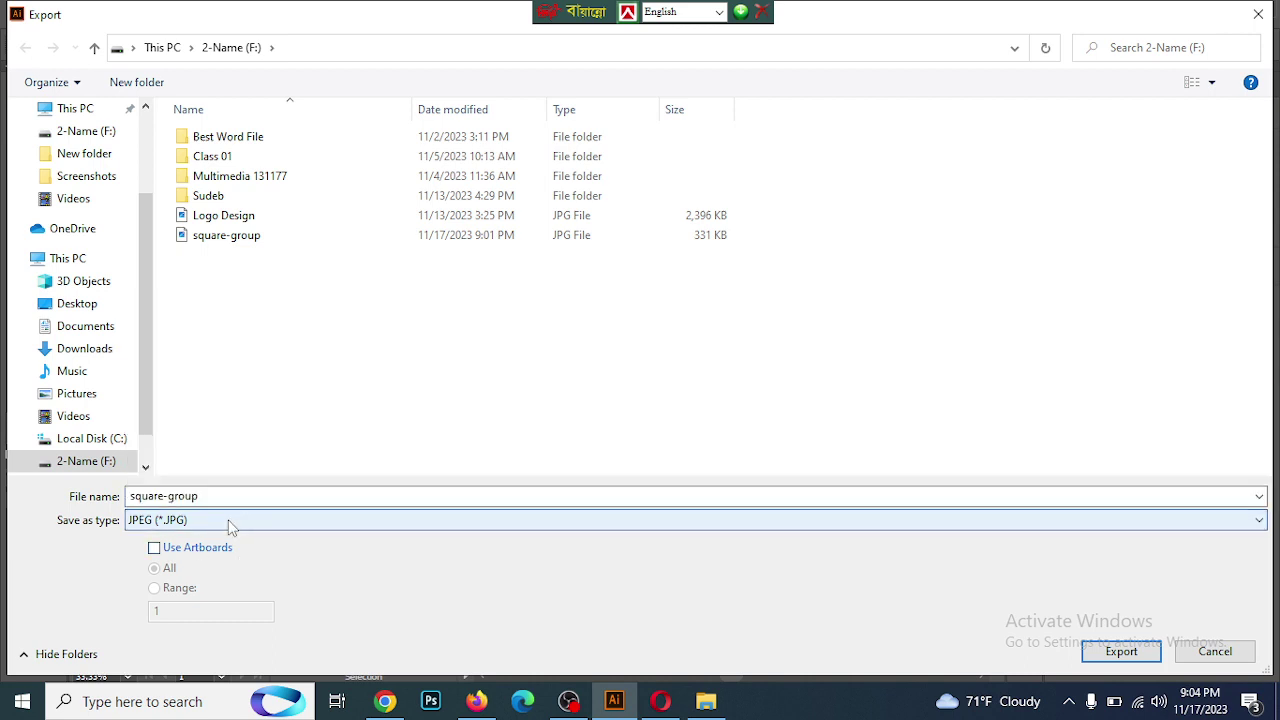
click(1125, 657)
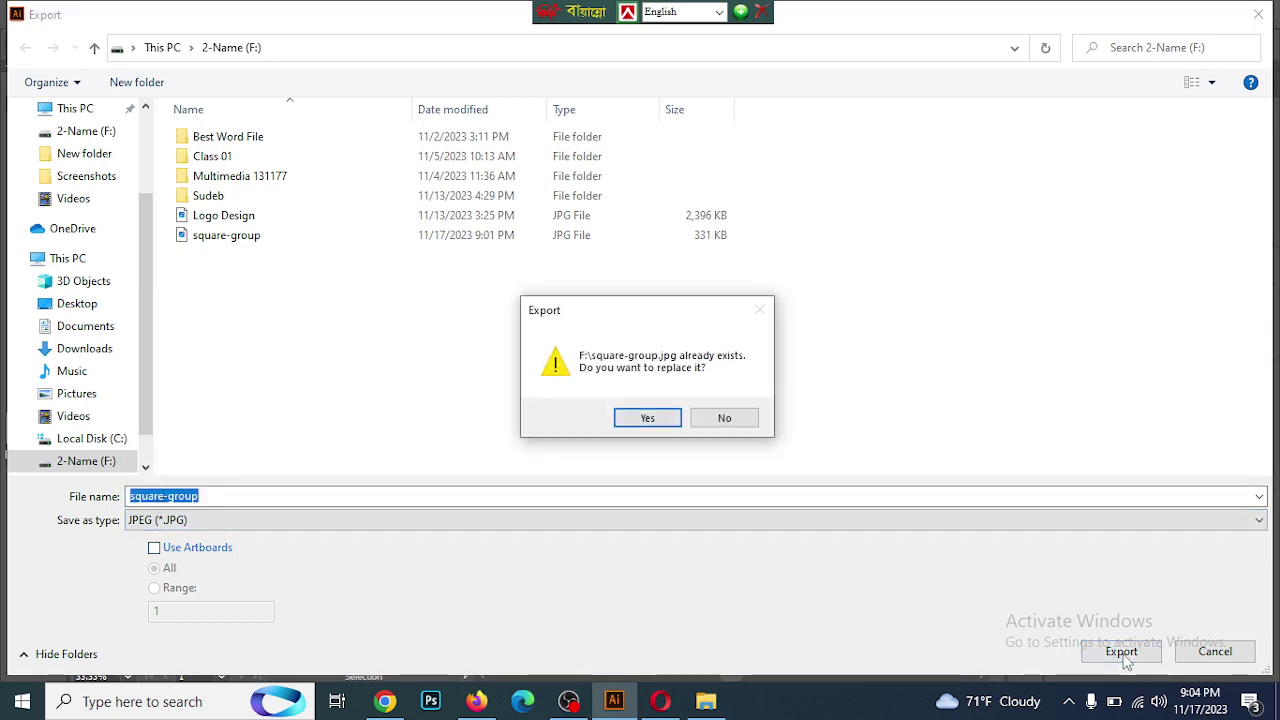
click(647, 419)
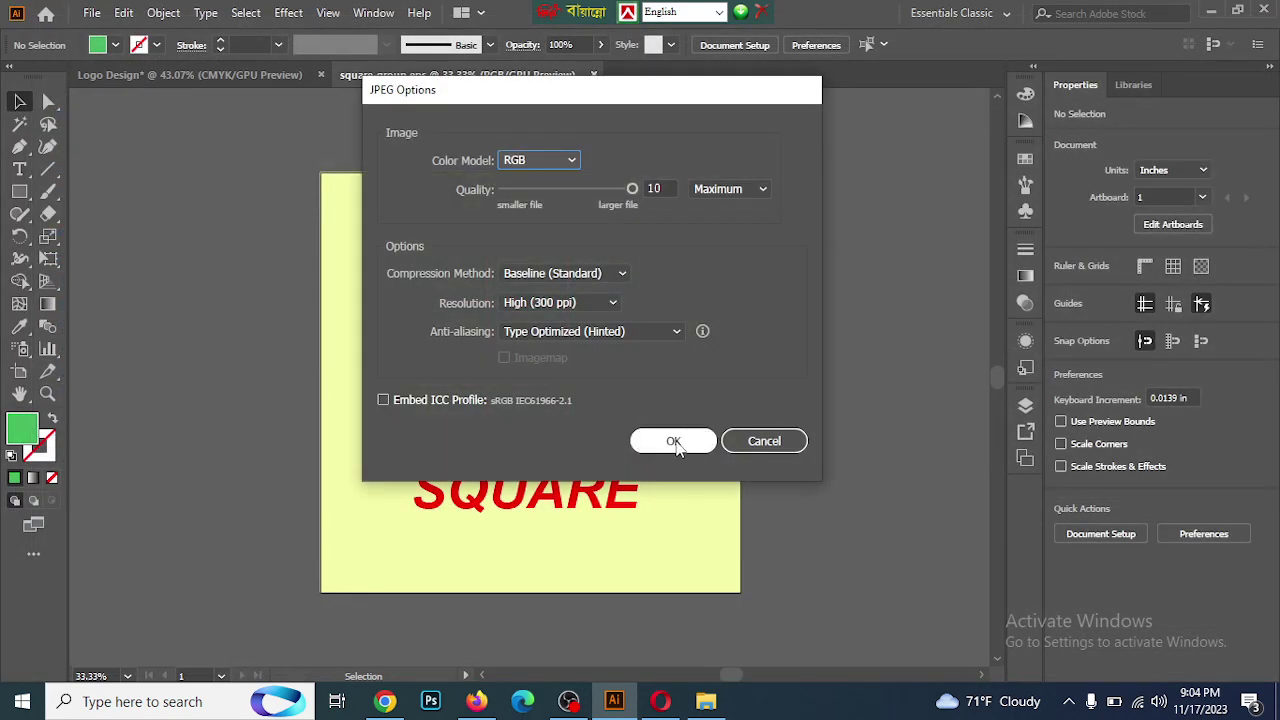
click(673, 441)
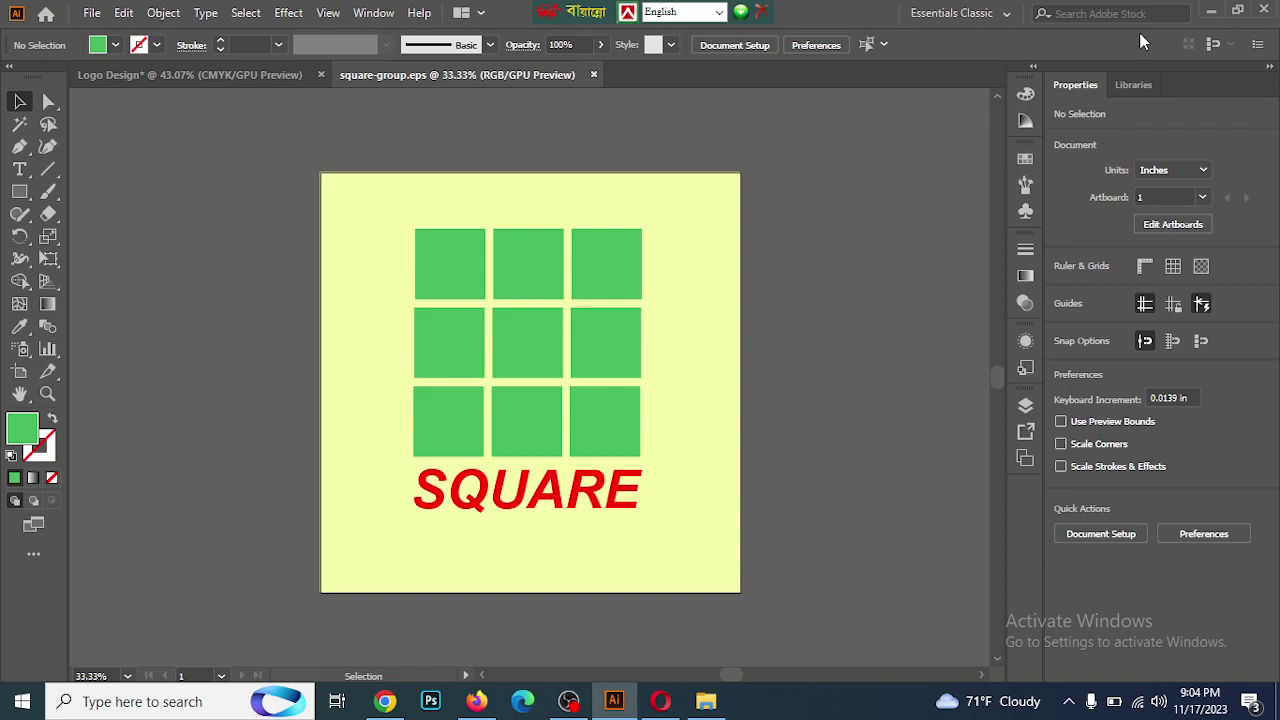
Switch to File Explorer, view square-group.jpg full-size in the image viewer, close it and return to Illustrator
click(1211, 10)
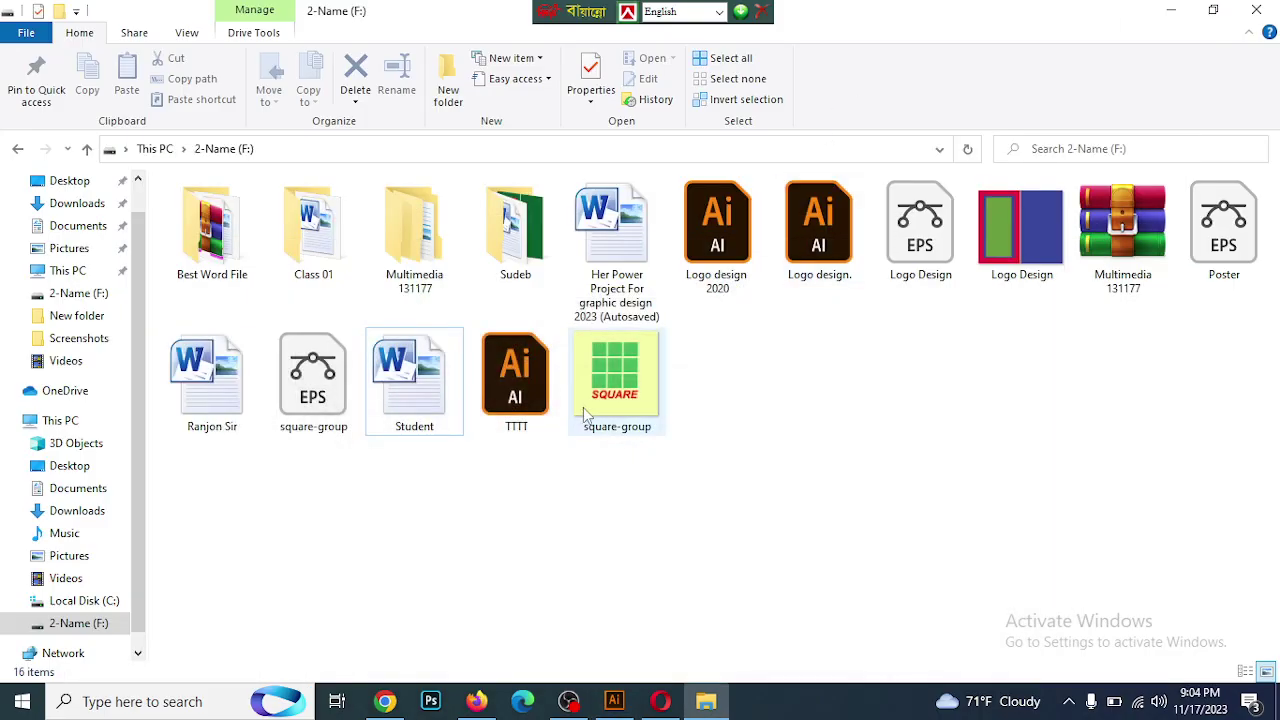
double_click(614, 398)
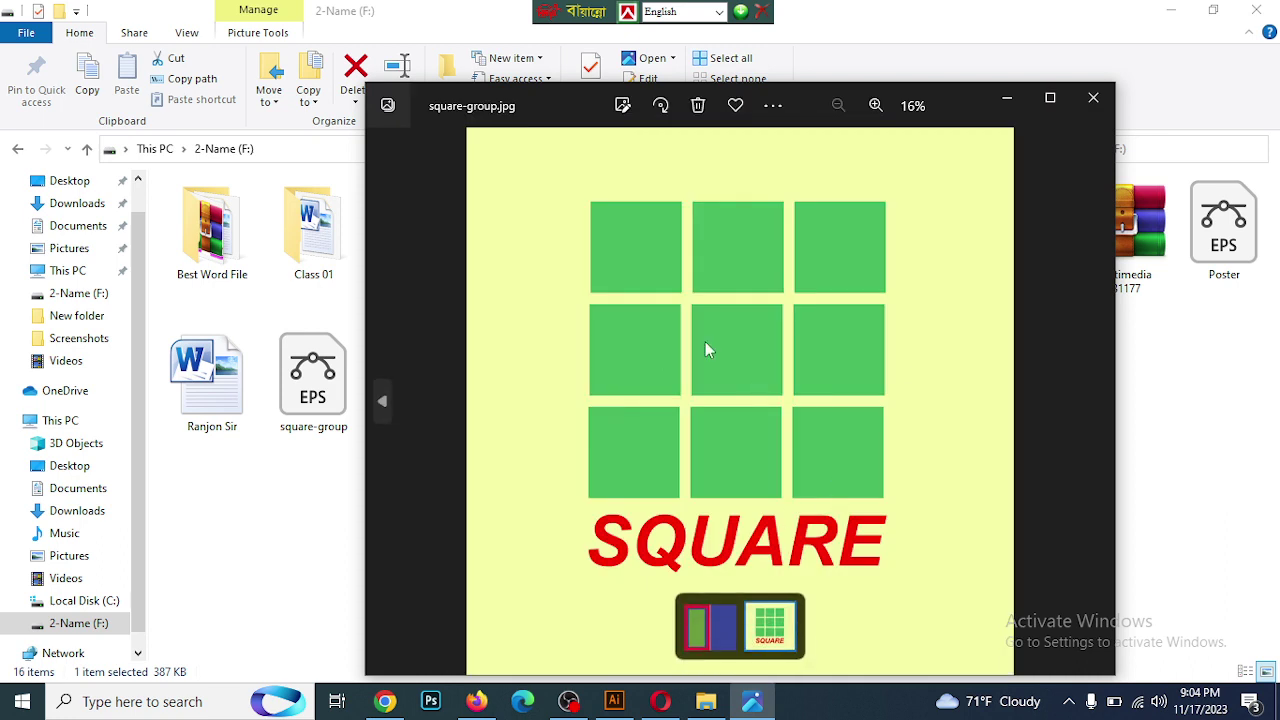
click(1050, 97)
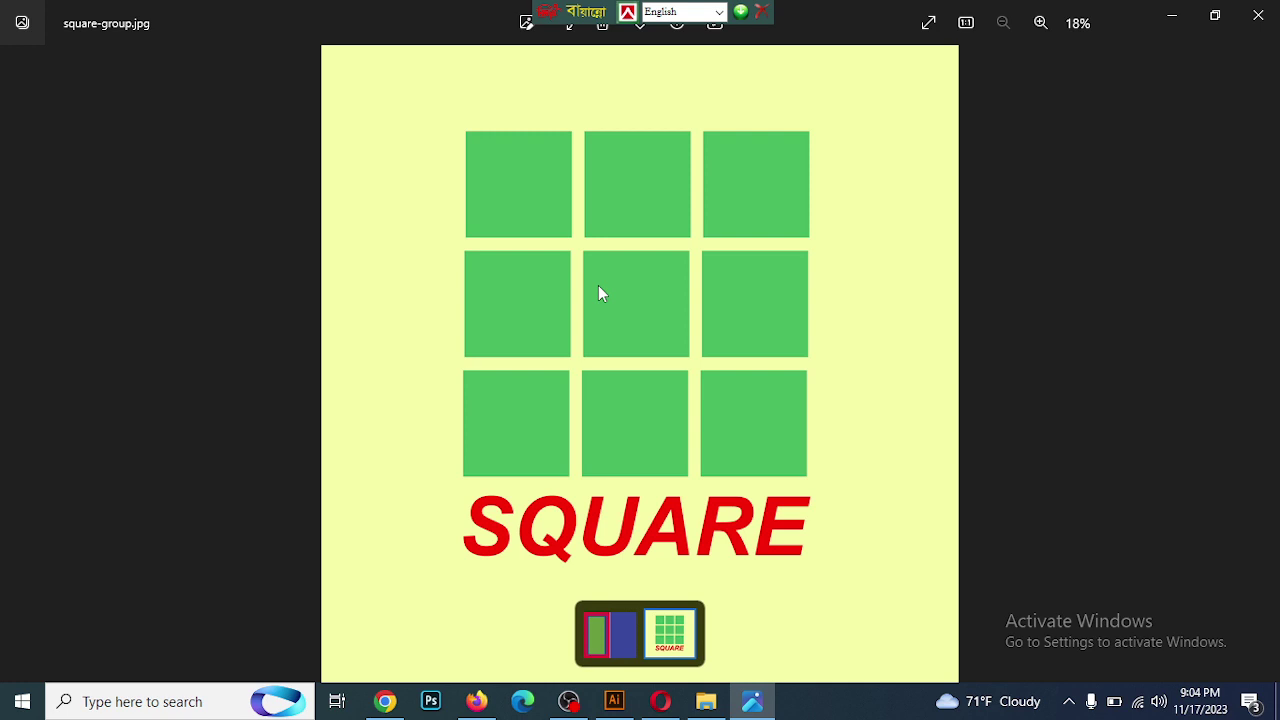
click(1258, 15)
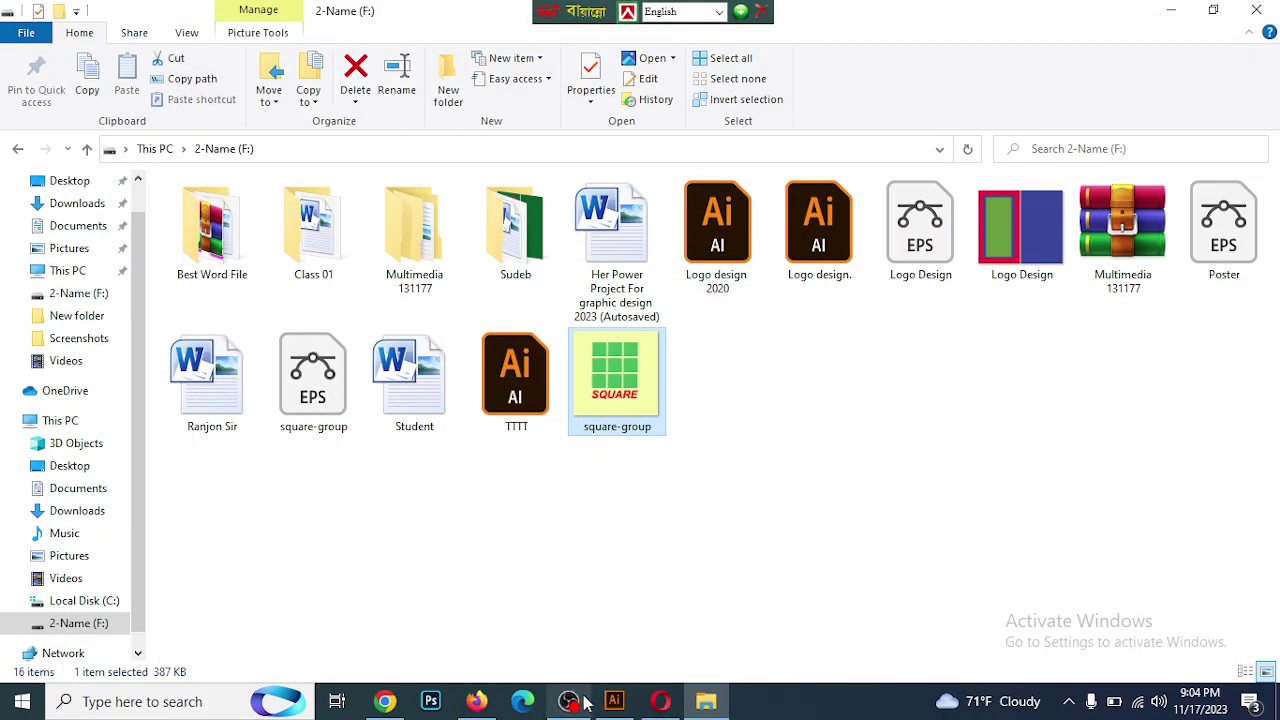
click(614, 705)
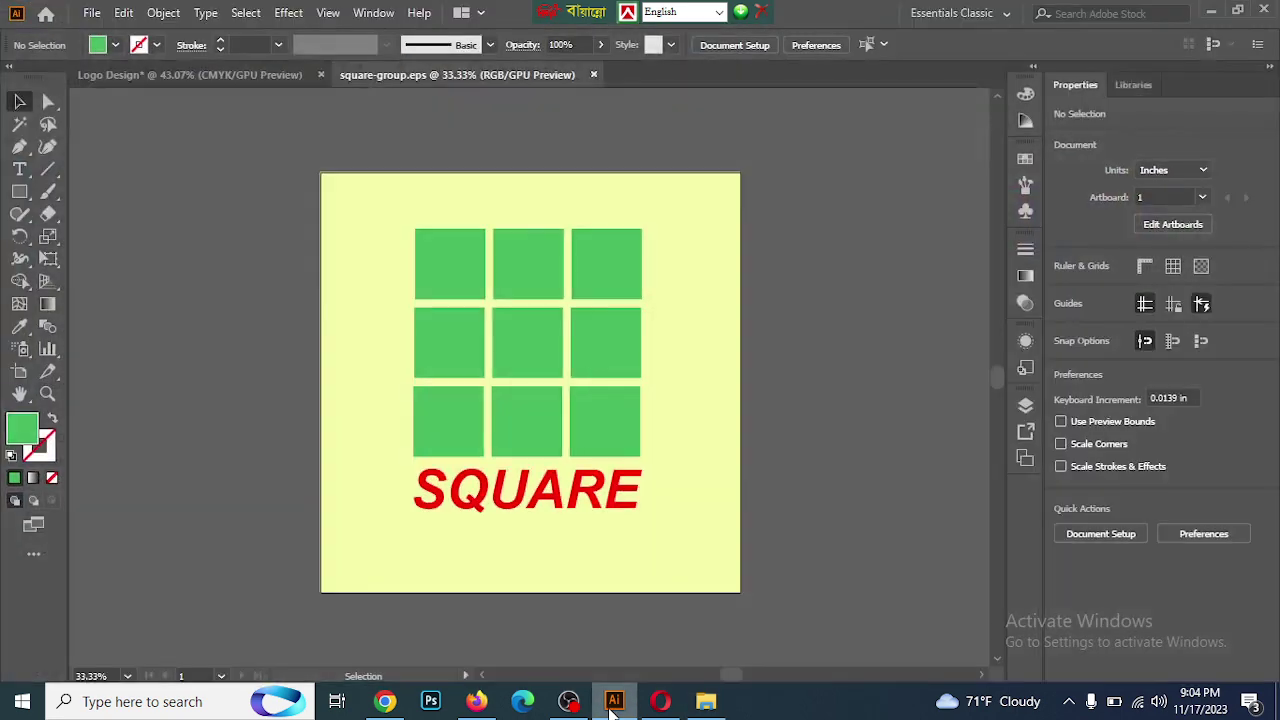